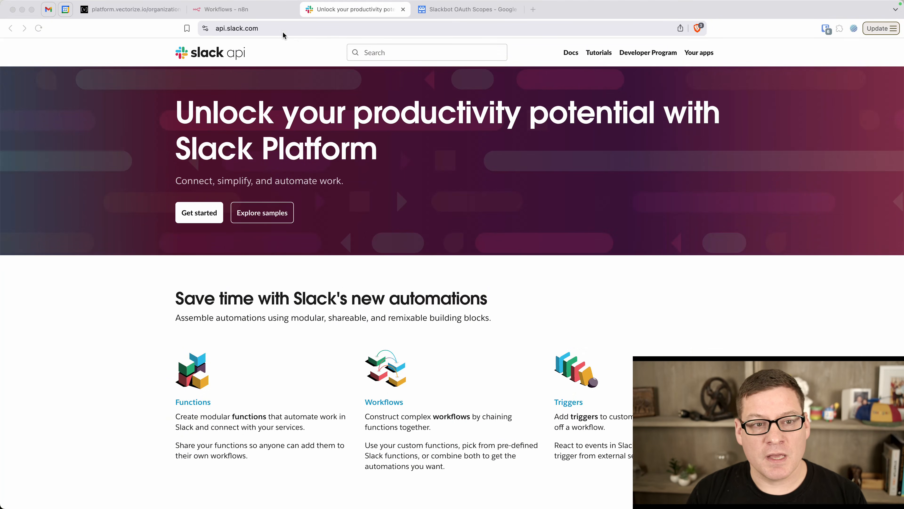
# Switch to the n8n workflows overview, which lists the inactive 'My workflow'
pyautogui.click(257, 9)
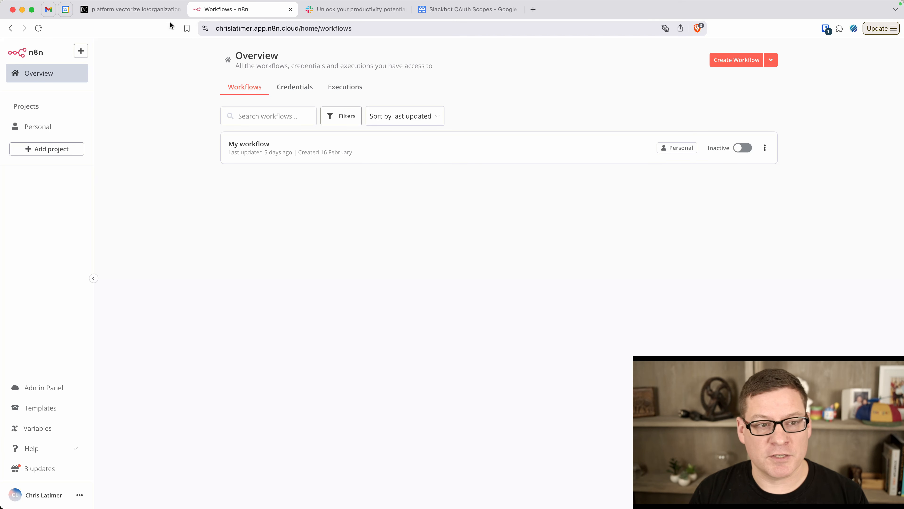
# Check the Vectorize dashboard, then open Slack API's Your Apps list showing ChrisBotTest
pyautogui.click(154, 9)
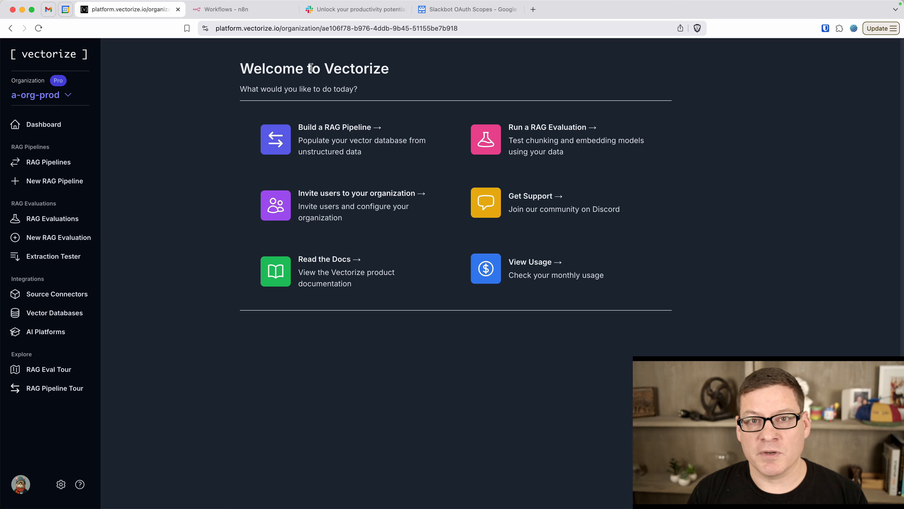
pyautogui.click(366, 11)
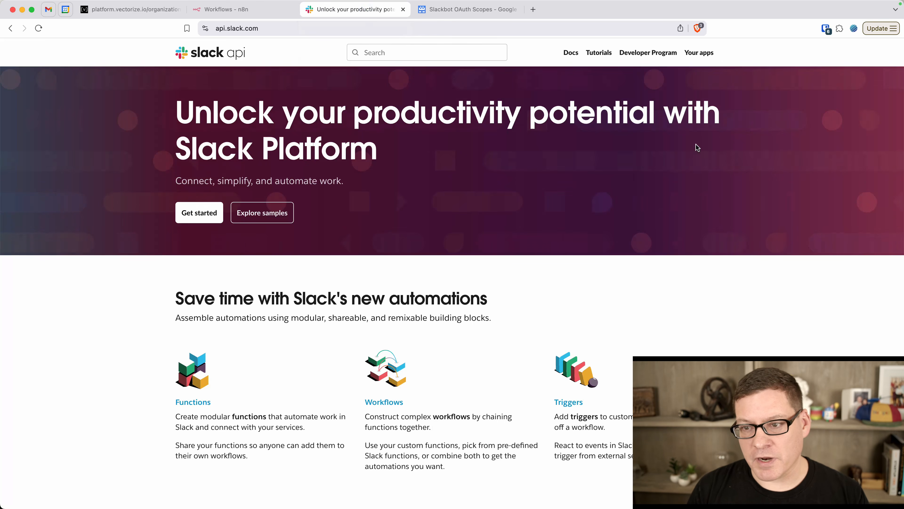
pyautogui.click(699, 53)
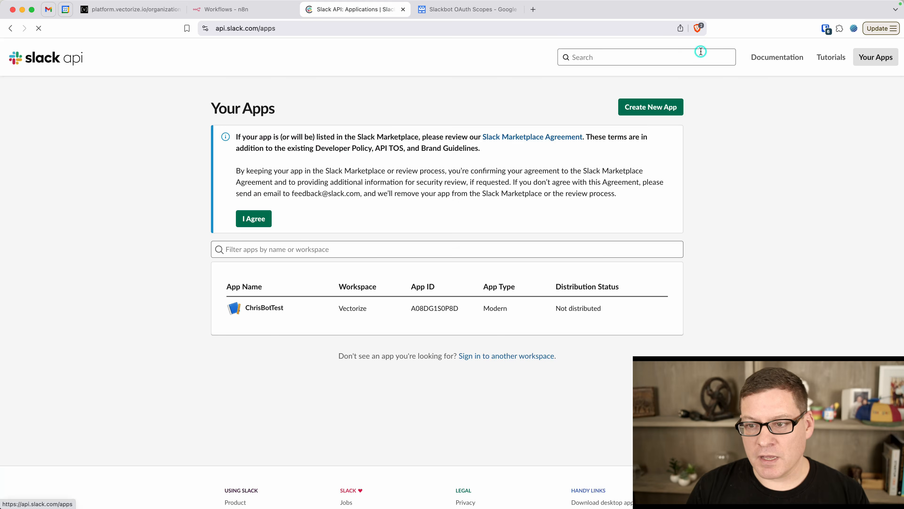
# From api.slack.com, create a from-scratch Slack app named DocsBot in the Vectorize workspace
pyautogui.click(432, 27)
pyautogui.write('api')
pyautogui.press('Return')
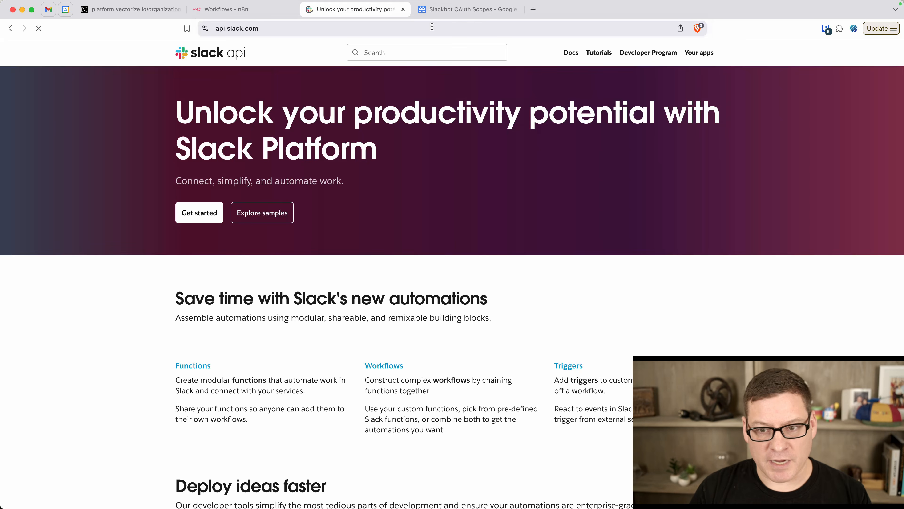
pyautogui.click(704, 53)
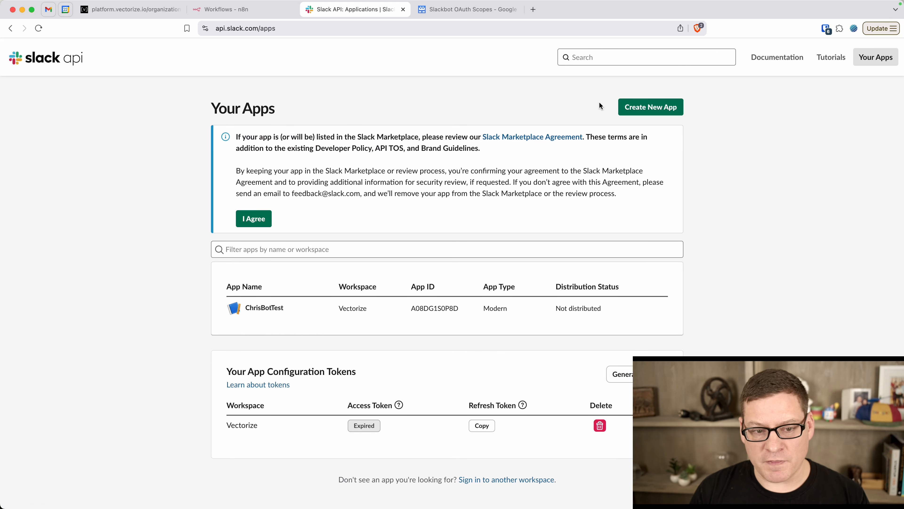
pyautogui.click(656, 107)
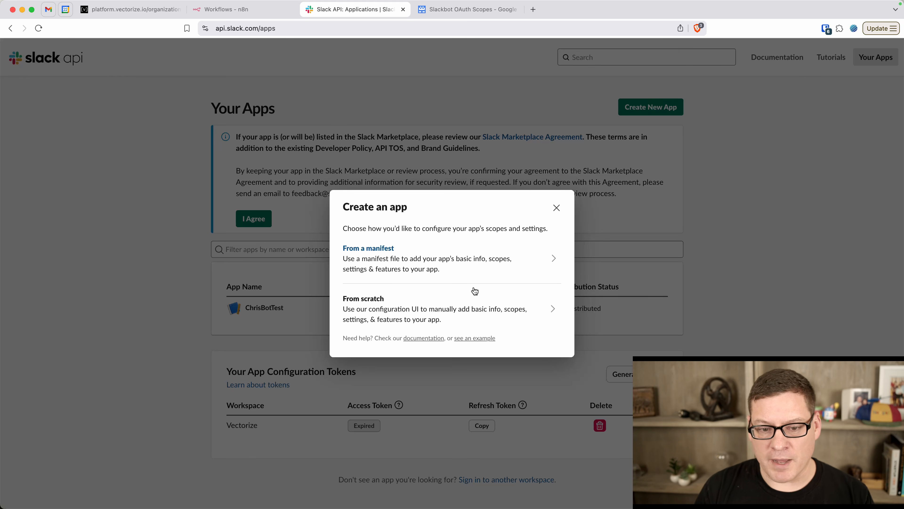
pyautogui.click(509, 303)
pyautogui.click(454, 214)
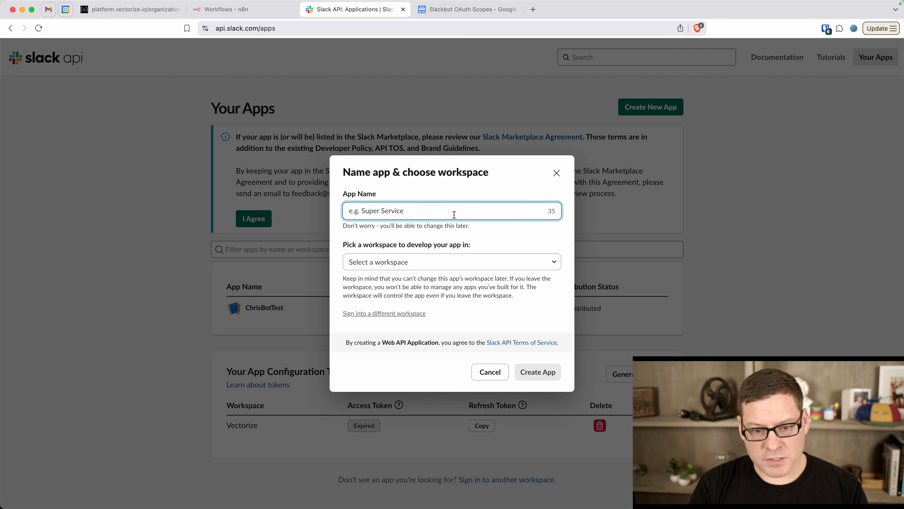
pyautogui.write('DocsBot')
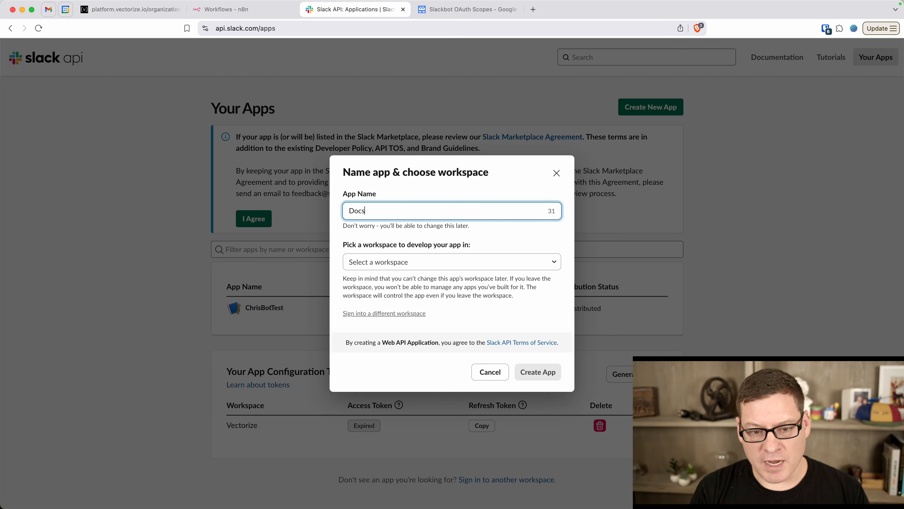
pyautogui.click(393, 261)
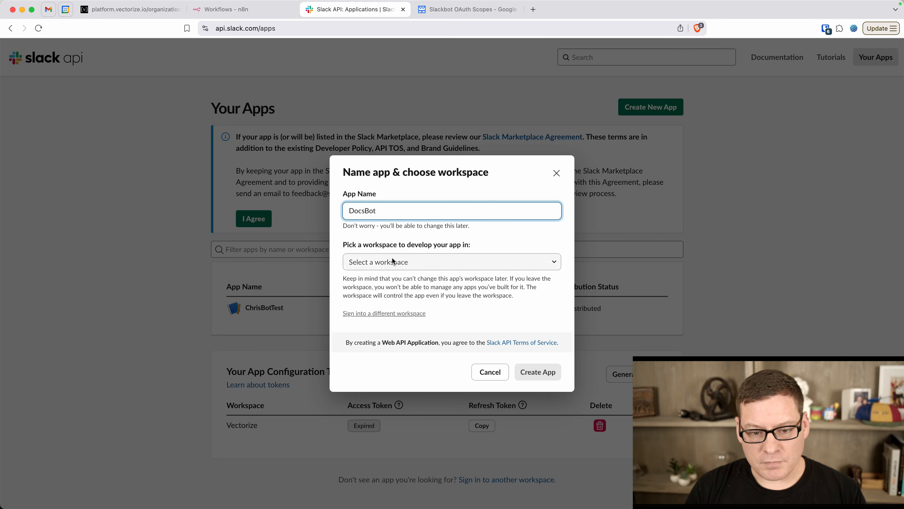
pyautogui.click(383, 358)
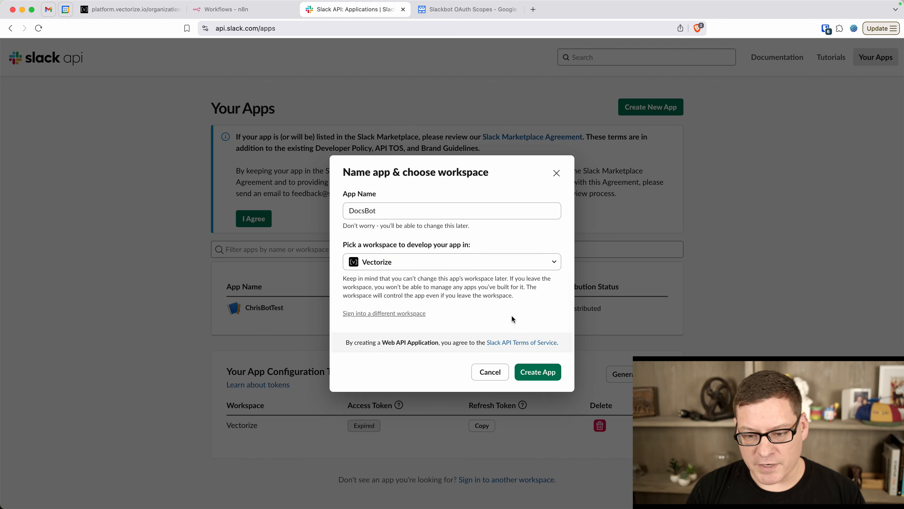
pyautogui.click(536, 374)
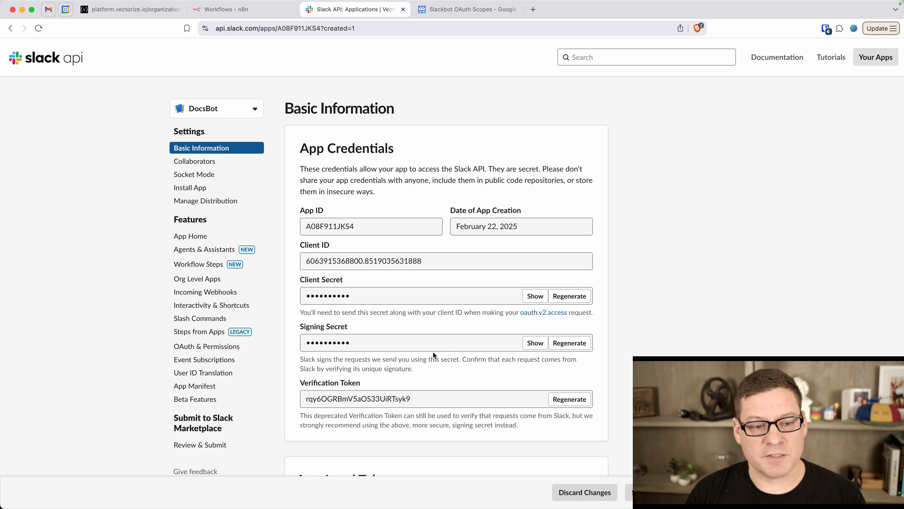
# Add the bot token scopes from the scopes doc, including app_mentions:read, channels:history and chat:write
pyautogui.click(232, 348)
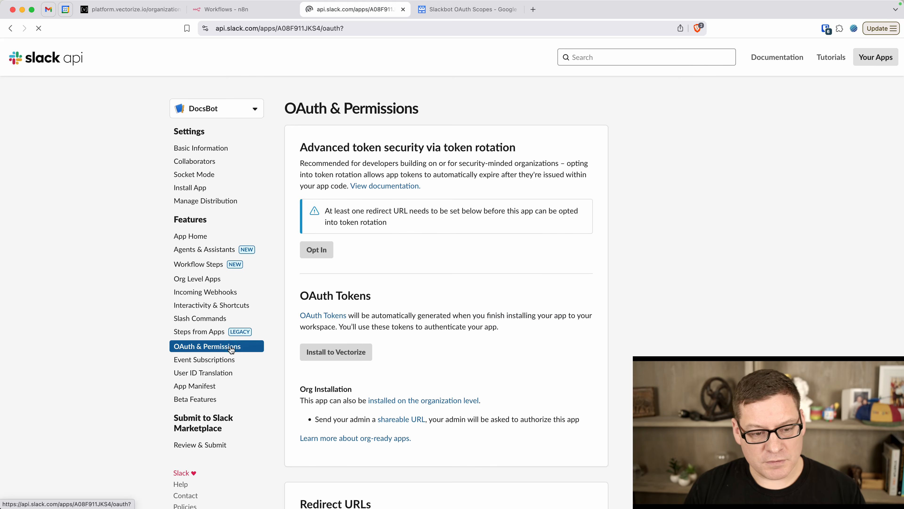
pyautogui.scroll(-10, 420, 305)
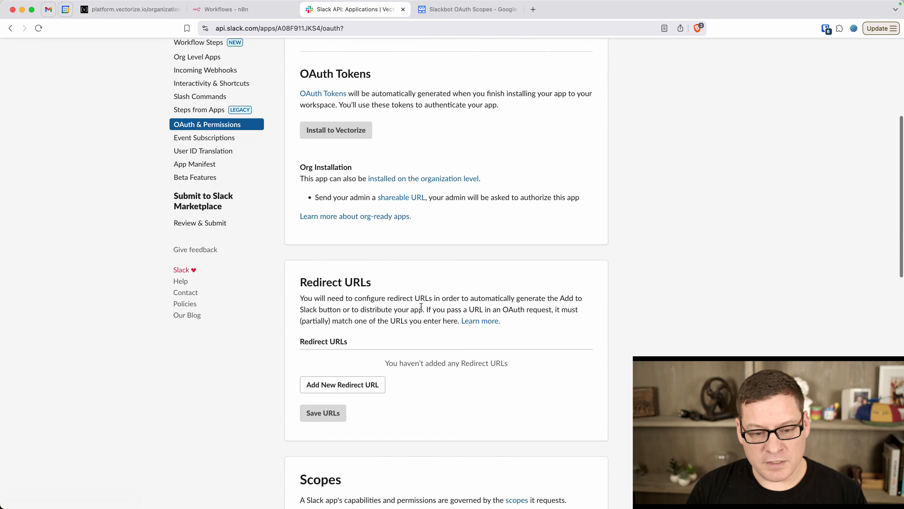
pyautogui.scroll(-5, 420, 305)
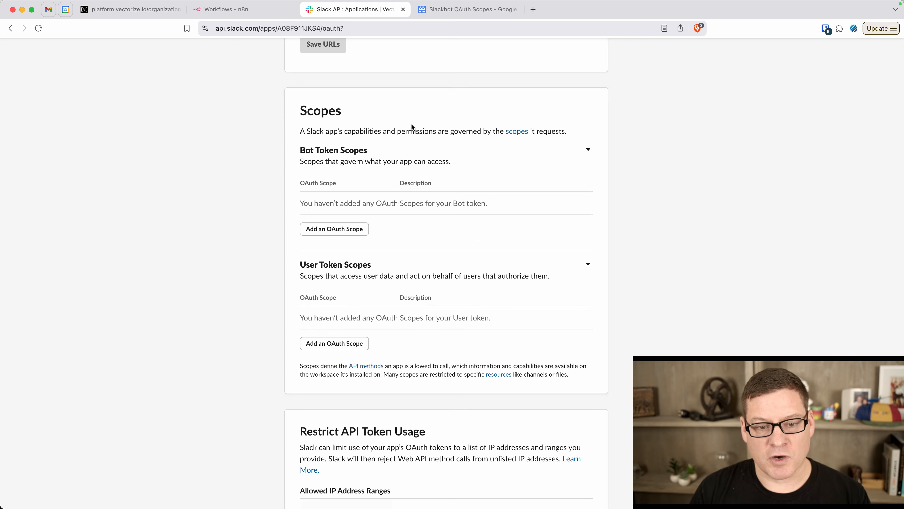
pyautogui.click(327, 230)
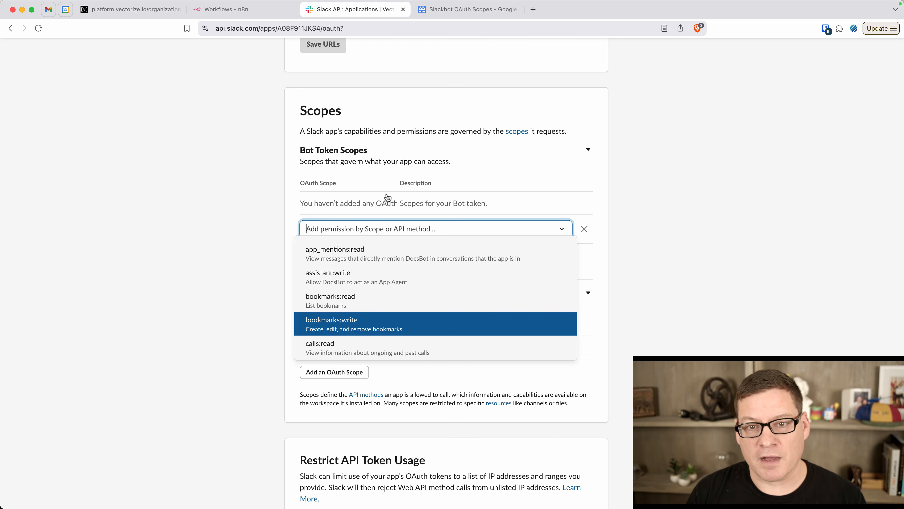
pyautogui.click(461, 11)
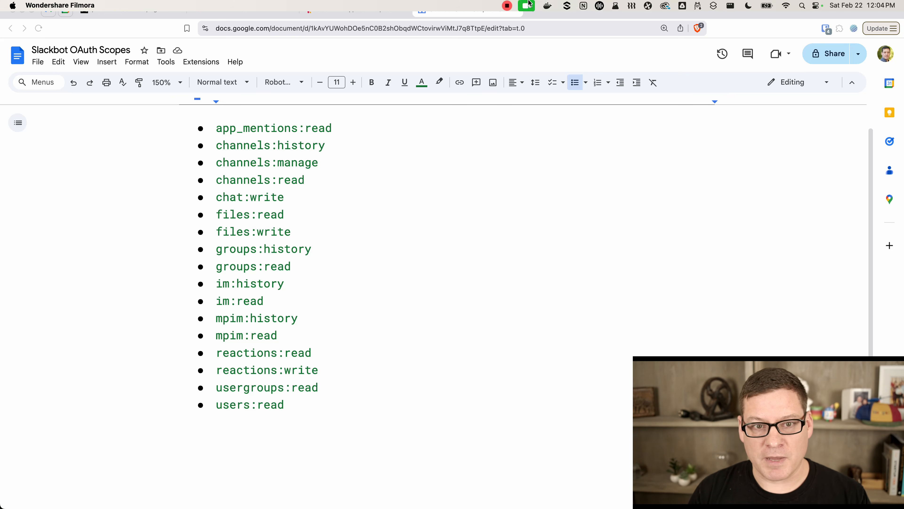
pyautogui.click(507, 6)
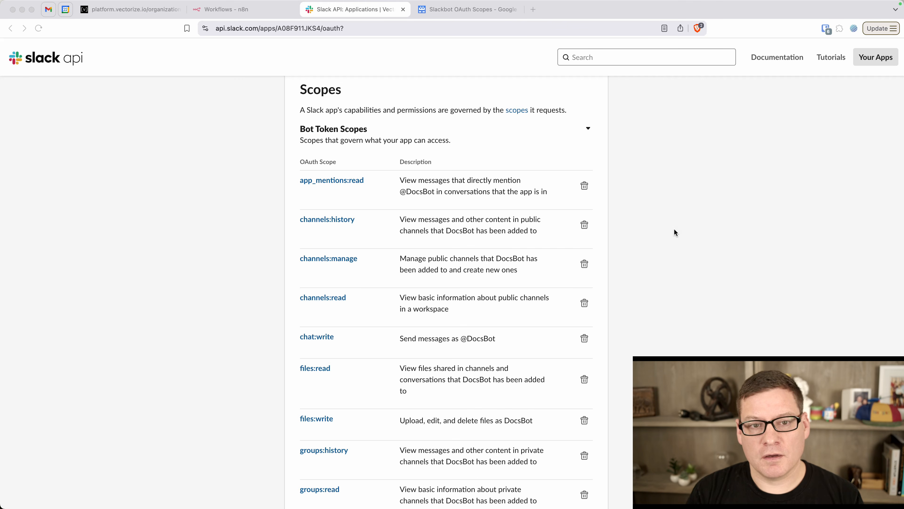
pyautogui.scroll(10, 675, 233)
pyautogui.scroll(3, 675, 232)
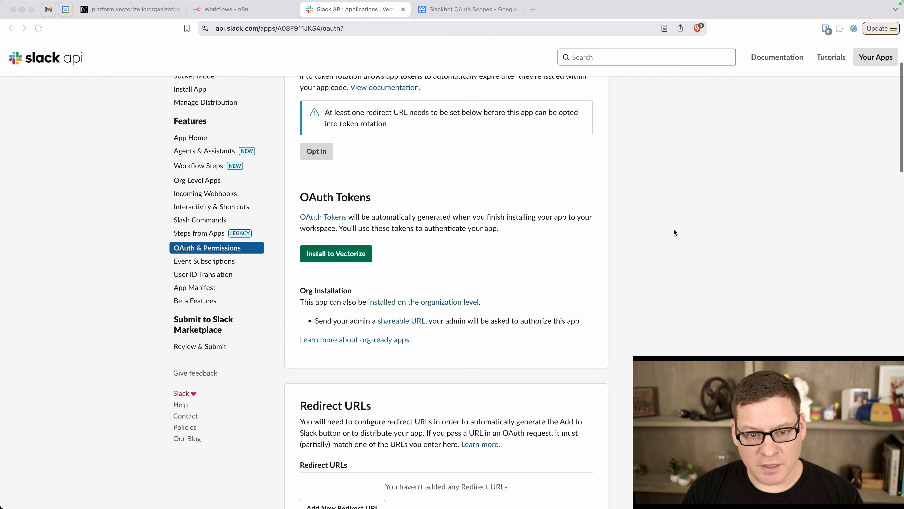
# Install DocsBot to the Vectorize workspace and allow its requested permissions
pyautogui.click(330, 253)
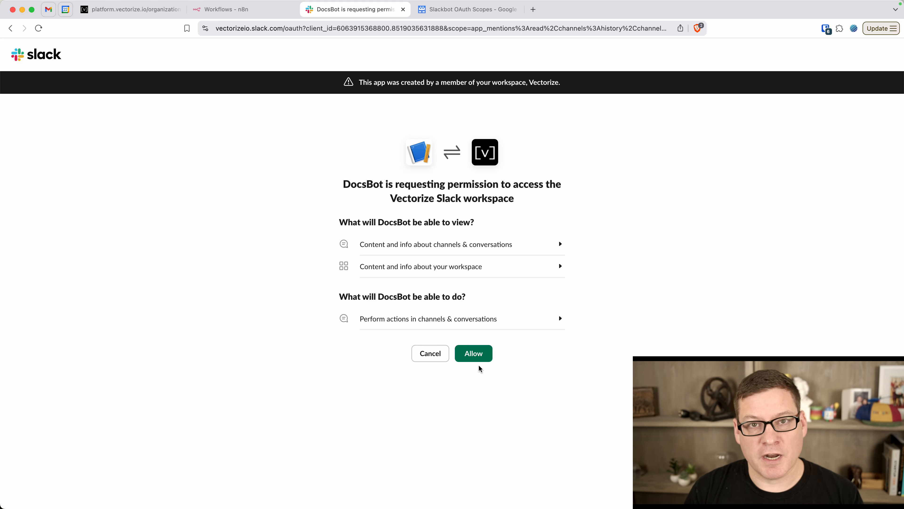
pyautogui.click(477, 355)
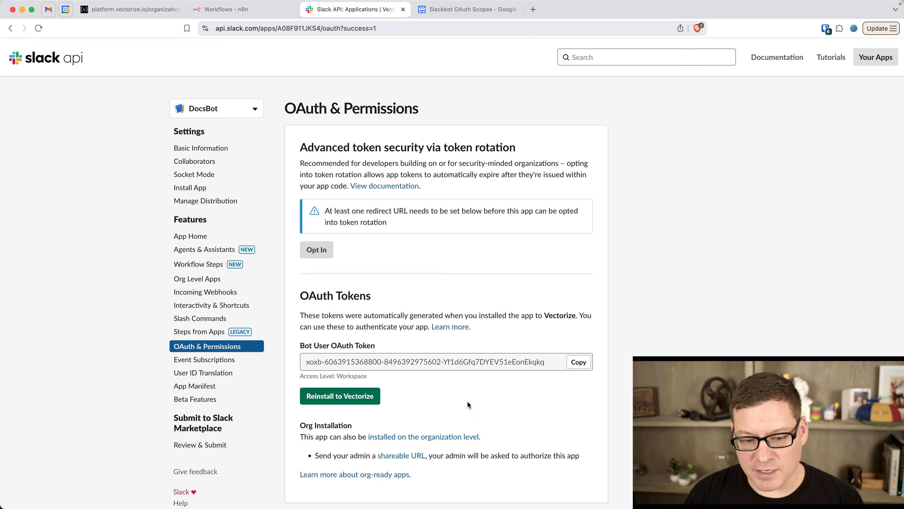
pyautogui.click(455, 307)
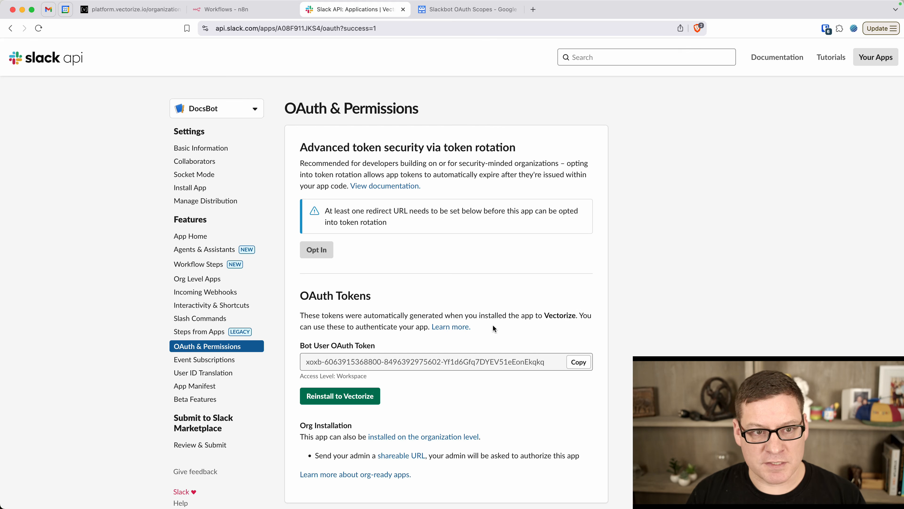
# Create a new workflow with a Slack 'On bot app mention' trigger and start a new Slack credential
pyautogui.click(242, 12)
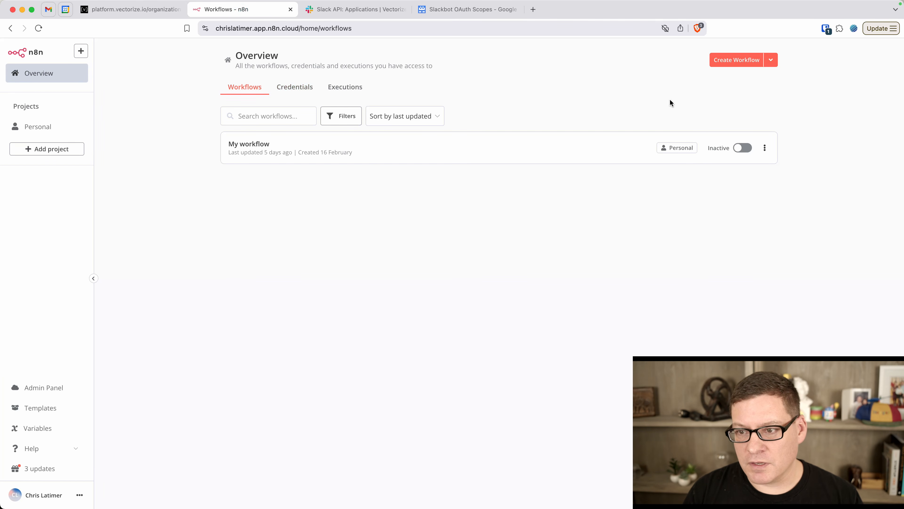
pyautogui.click(733, 61)
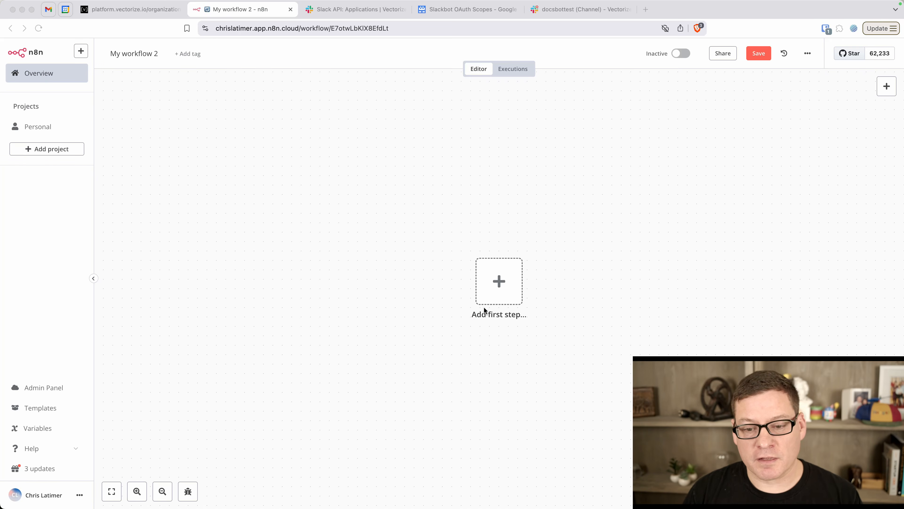
pyautogui.click(499, 285)
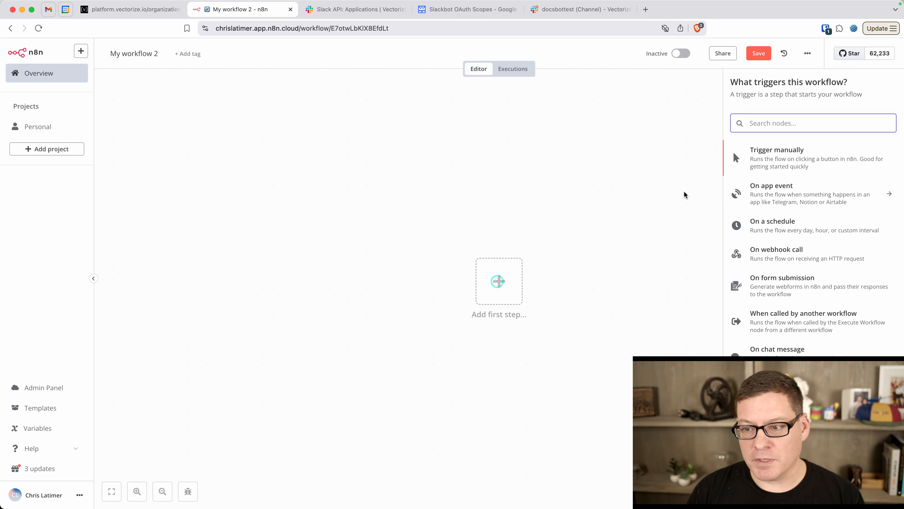
pyautogui.click(817, 195)
pyautogui.write('slack')
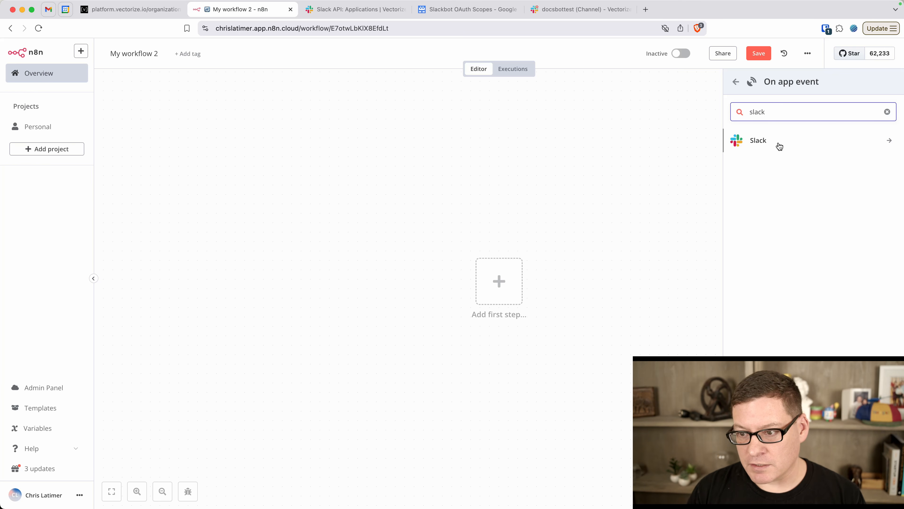
pyautogui.rightClick(769, 140)
pyautogui.click(762, 144)
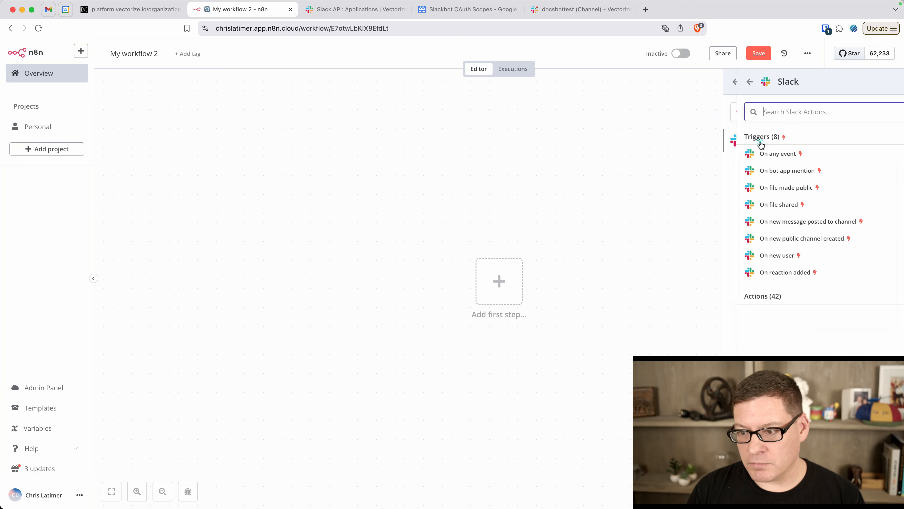
pyautogui.click(773, 171)
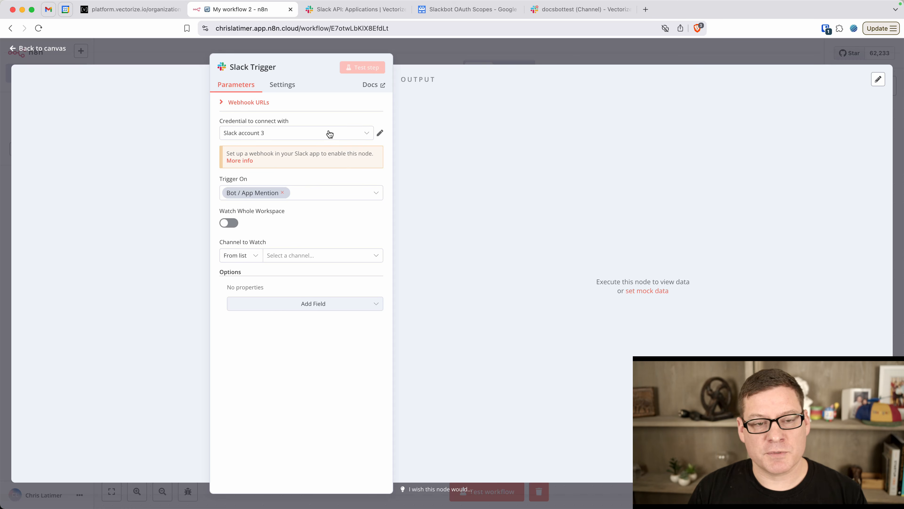
pyautogui.click(360, 136)
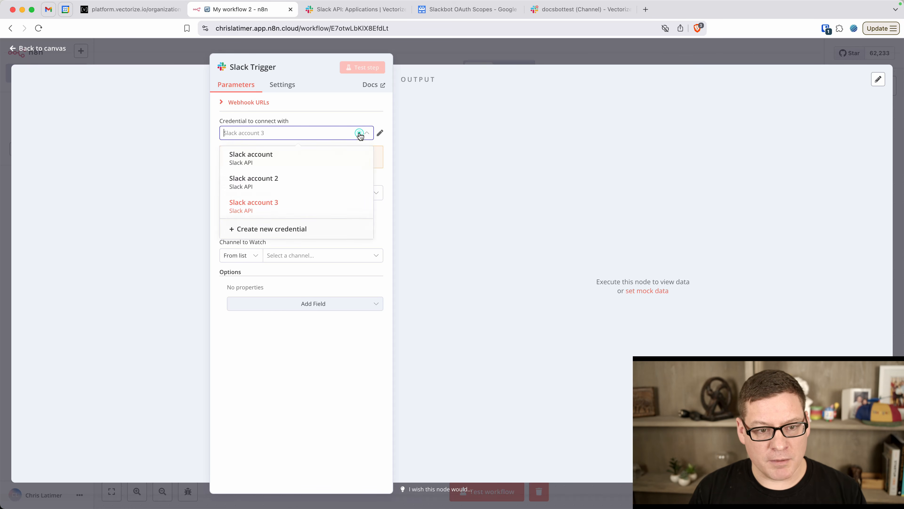
pyautogui.click(274, 227)
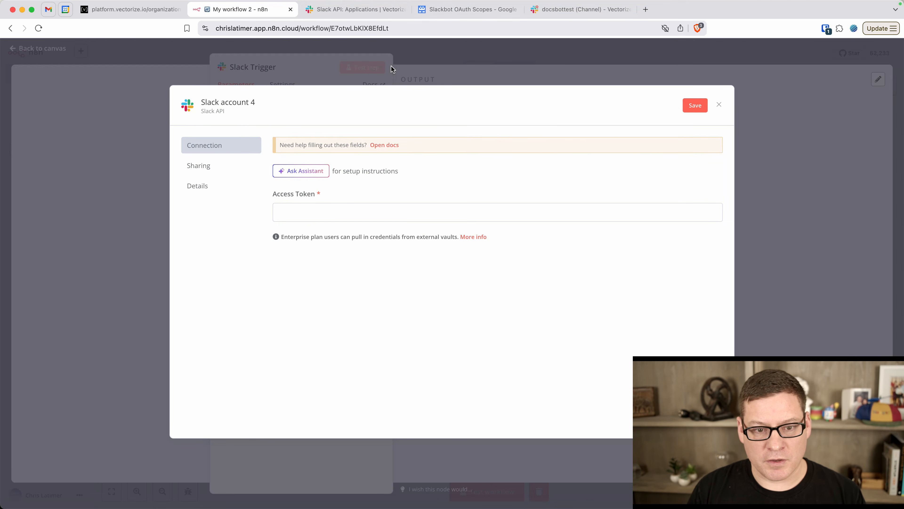
# Paste DocsBot's Bot User OAuth Token into the Slack credential's Access Token field and close it
pyautogui.click(358, 9)
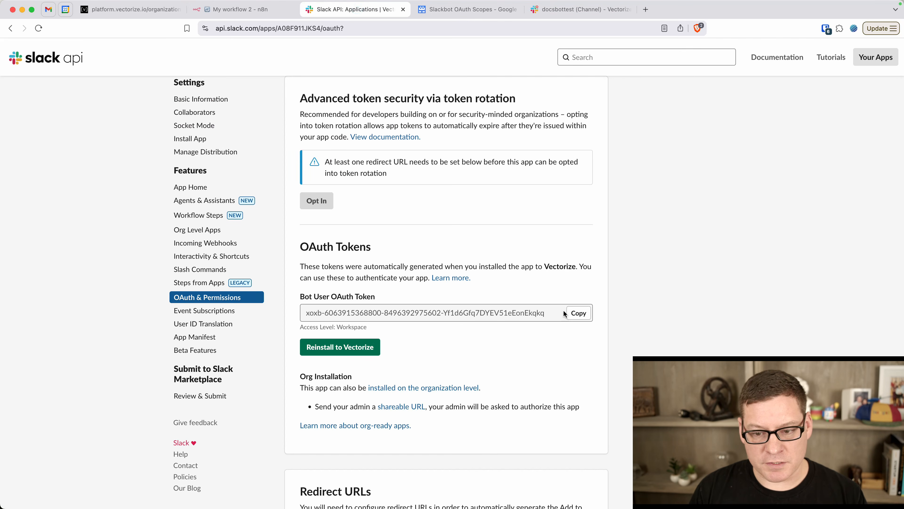
pyautogui.click(579, 317)
pyautogui.click(581, 315)
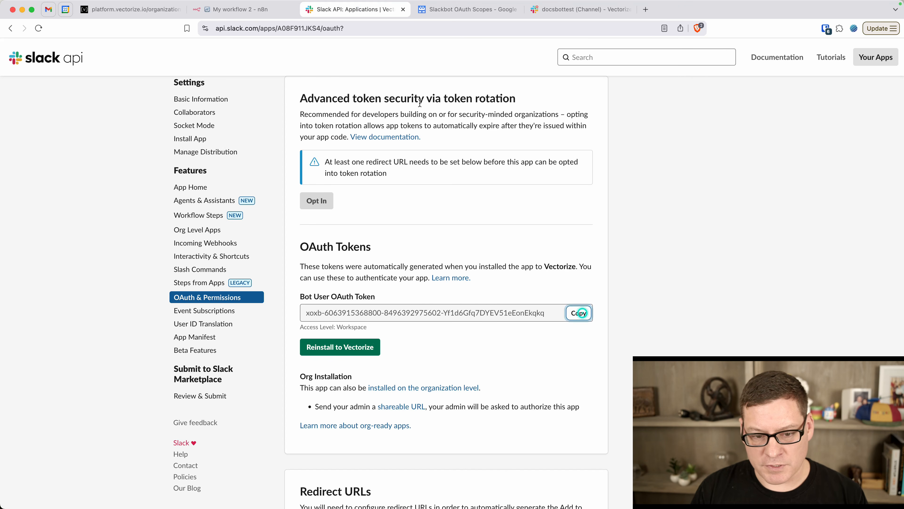
pyautogui.click(219, 15)
pyautogui.click(309, 210)
pyautogui.press('super+v')
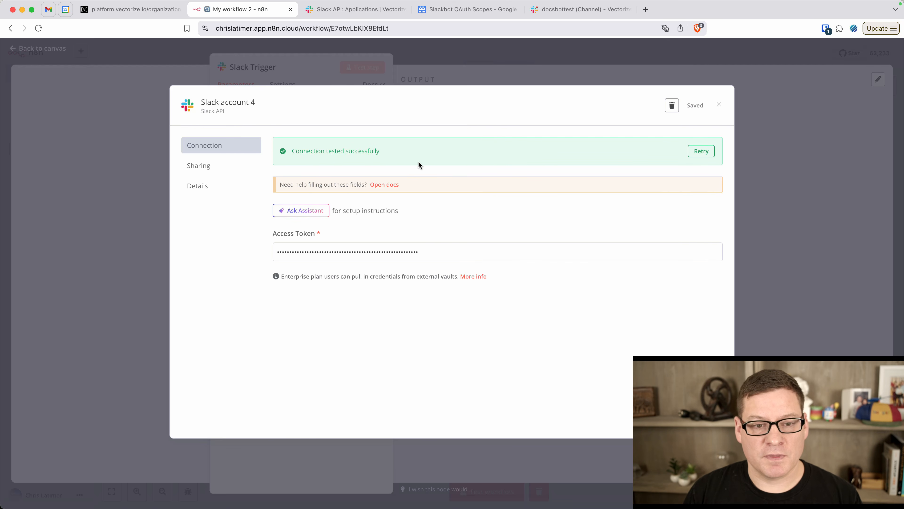
pyautogui.click(719, 106)
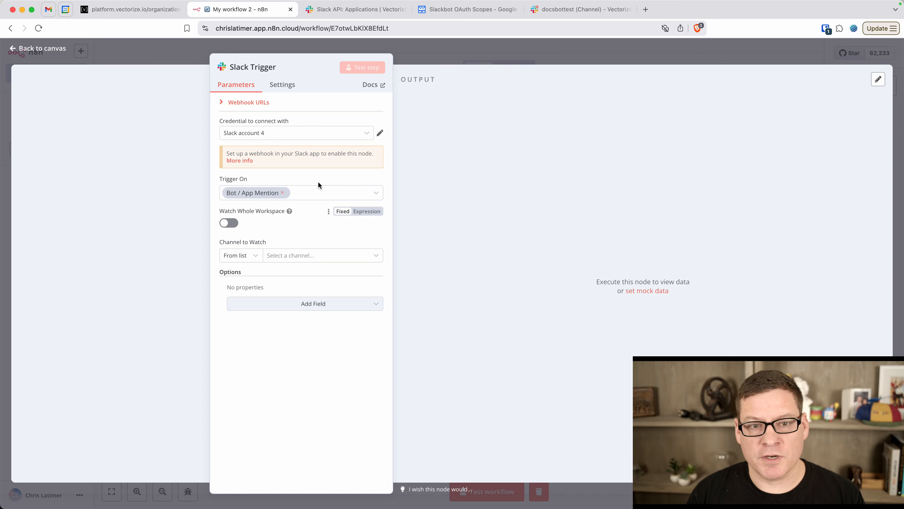
pyautogui.click(574, 10)
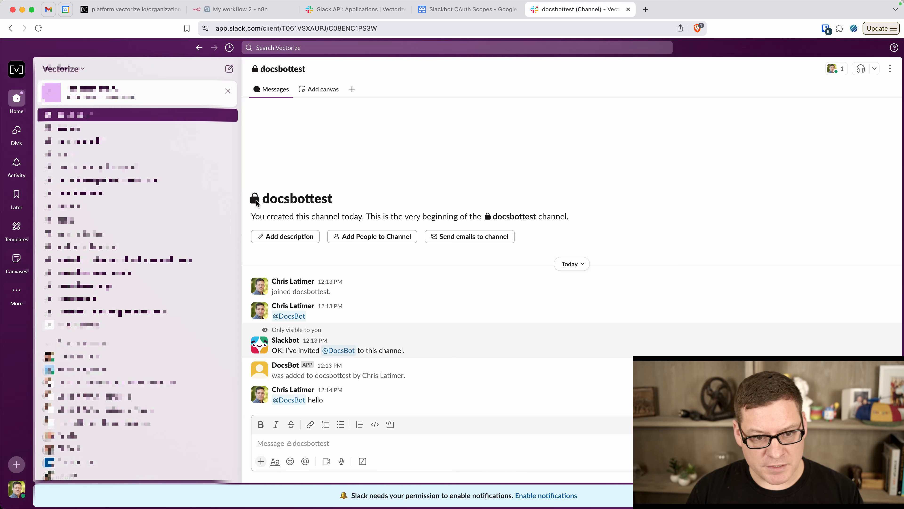
pyautogui.moveTo(344, 201); pyautogui.dragTo(249, 203)
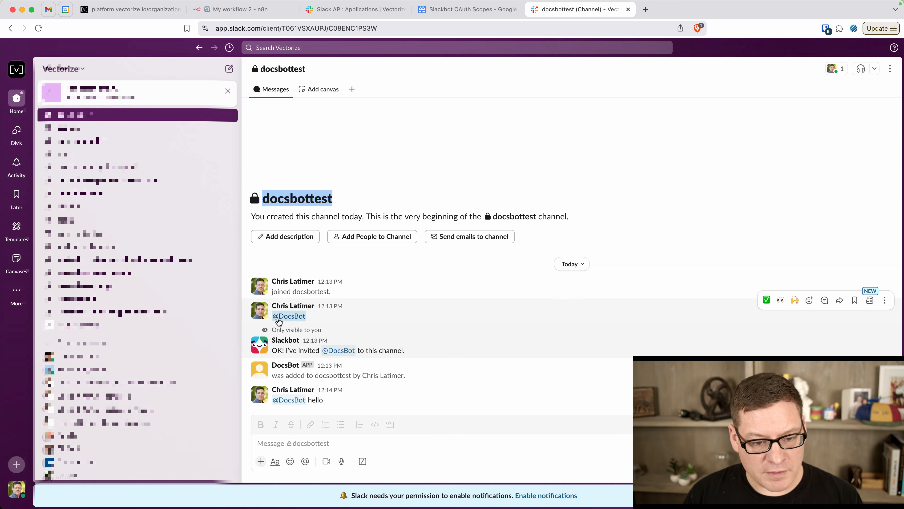
pyautogui.click(289, 316)
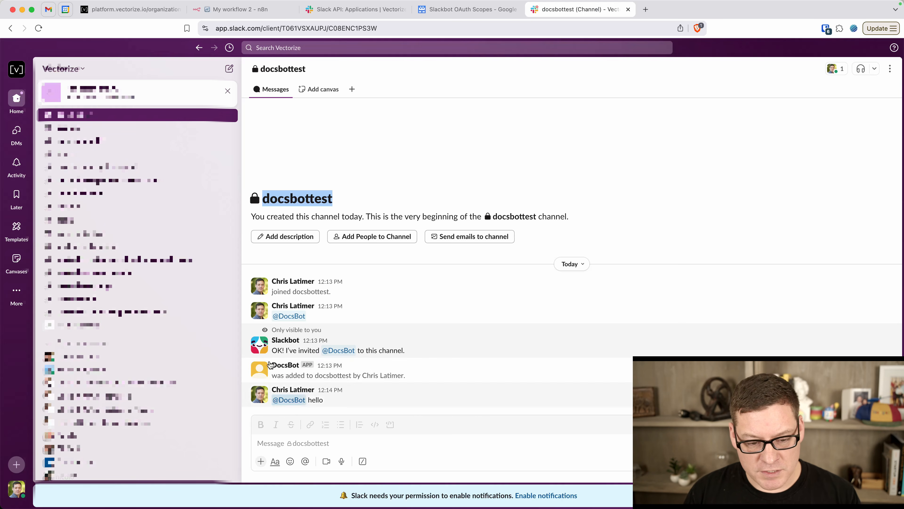
pyautogui.click(245, 10)
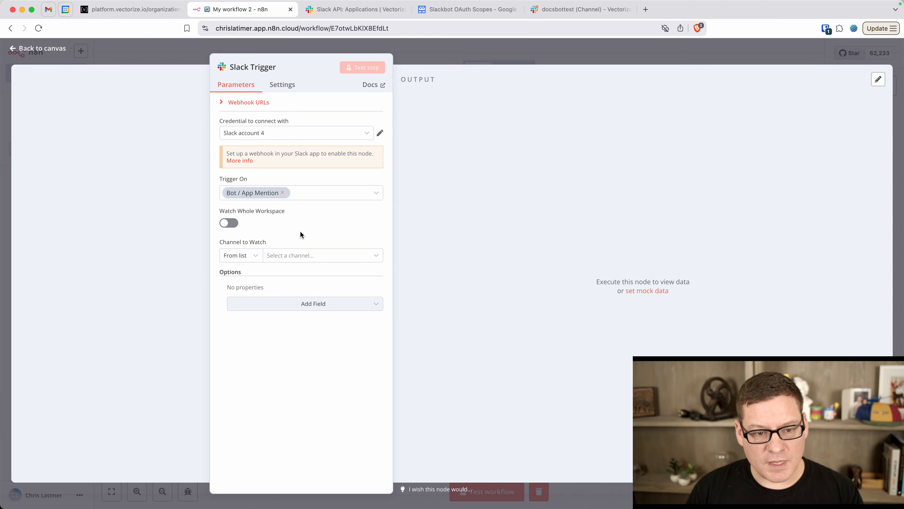
# Make the Slack Trigger watch docsbottest, start test listening, and switch to that Slack channel
pyautogui.click(302, 256)
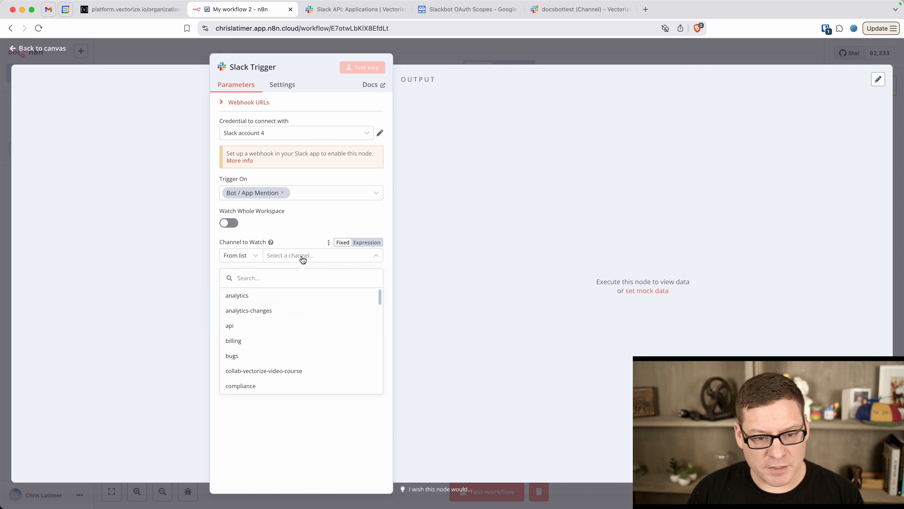
pyautogui.write('docs')
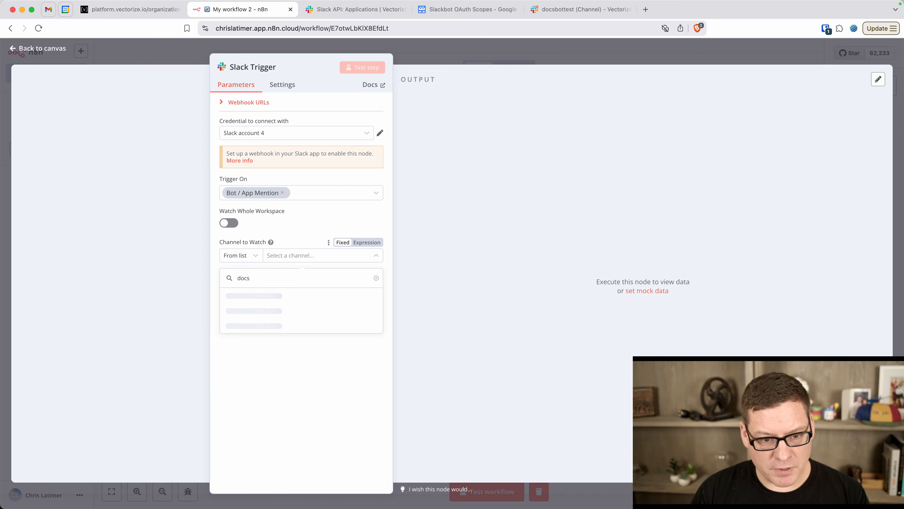
pyautogui.click(259, 311)
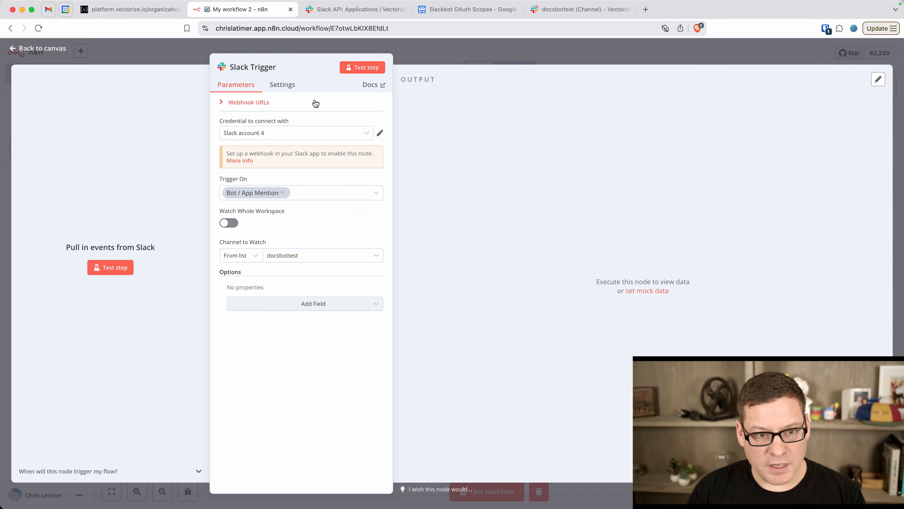
pyautogui.click(361, 68)
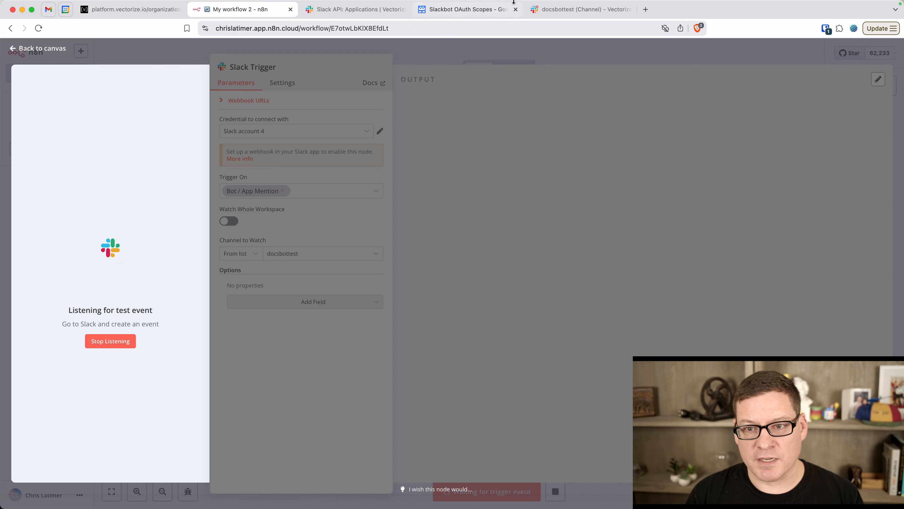
pyautogui.click(570, 8)
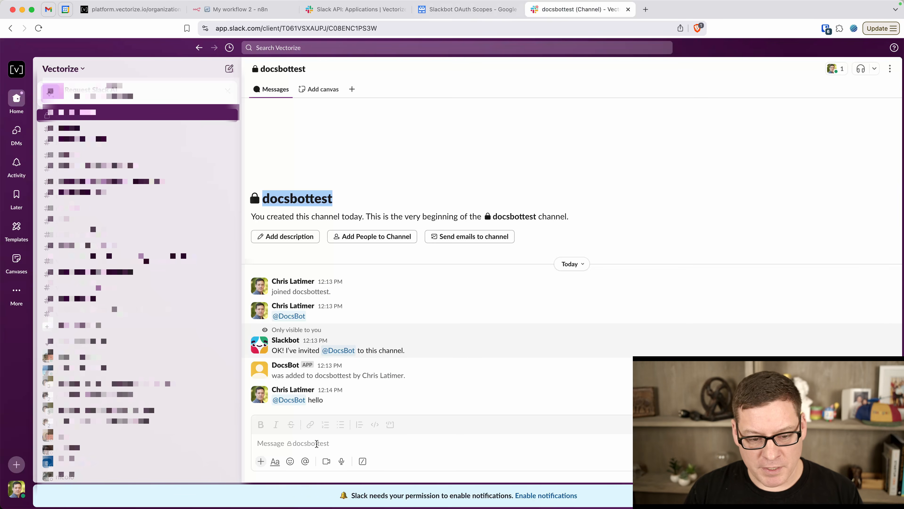
pyautogui.click(317, 443)
pyautogui.write('@docs')
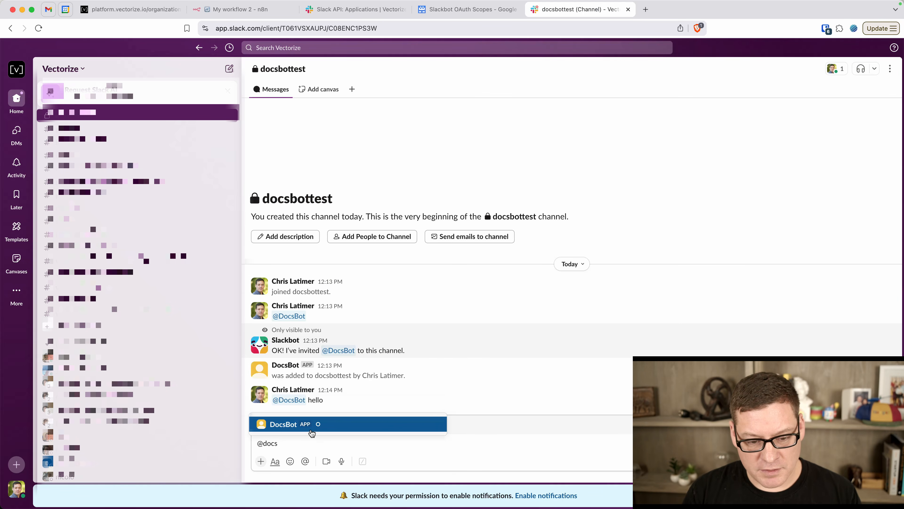
pyautogui.click(300, 424)
pyautogui.write('hell')
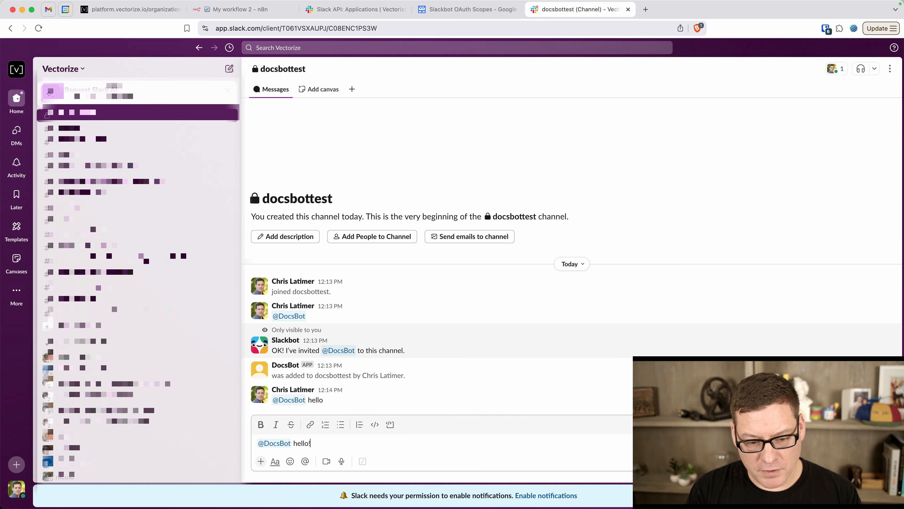
pyautogui.write('o!')
pyautogui.press('Return')
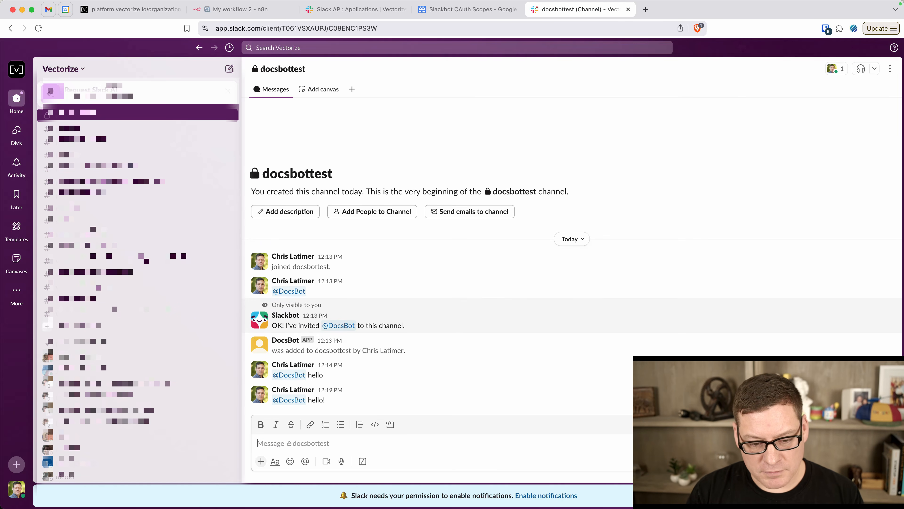
pyautogui.click(228, 8)
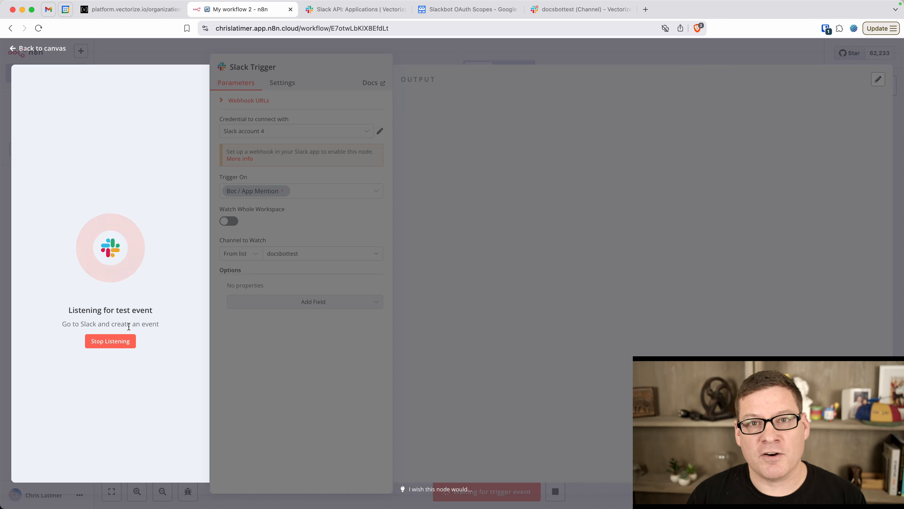
# Stop listening, copy the trigger's Test webhook URL, and return to the Slack API page
pyautogui.click(115, 342)
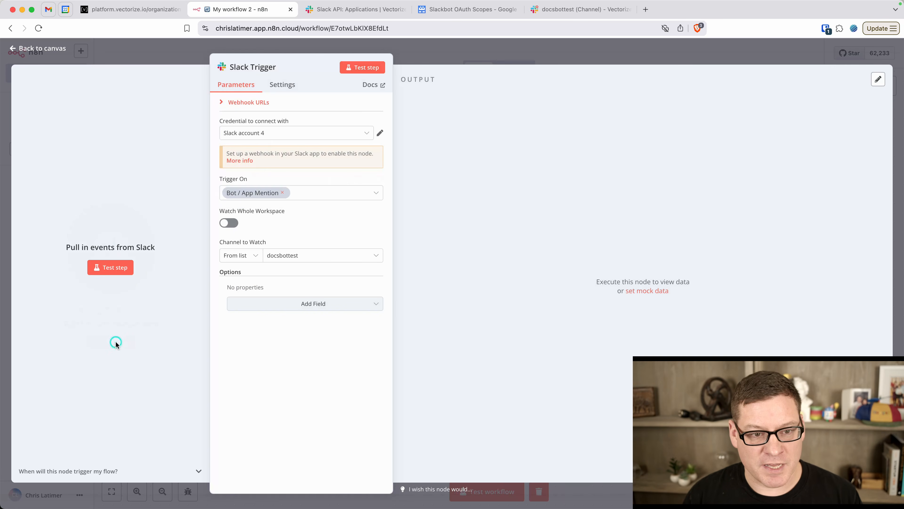
pyautogui.click(238, 101)
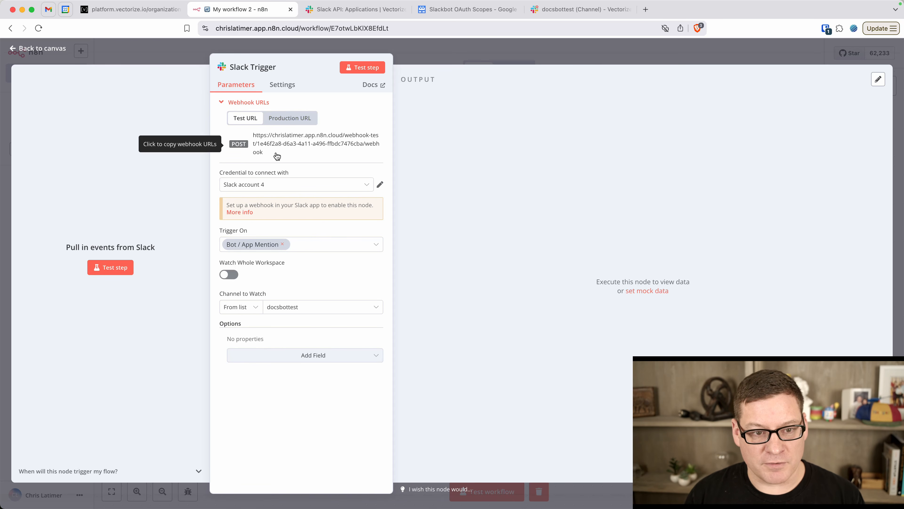
pyautogui.moveTo(277, 155); pyautogui.dragTo(251, 131)
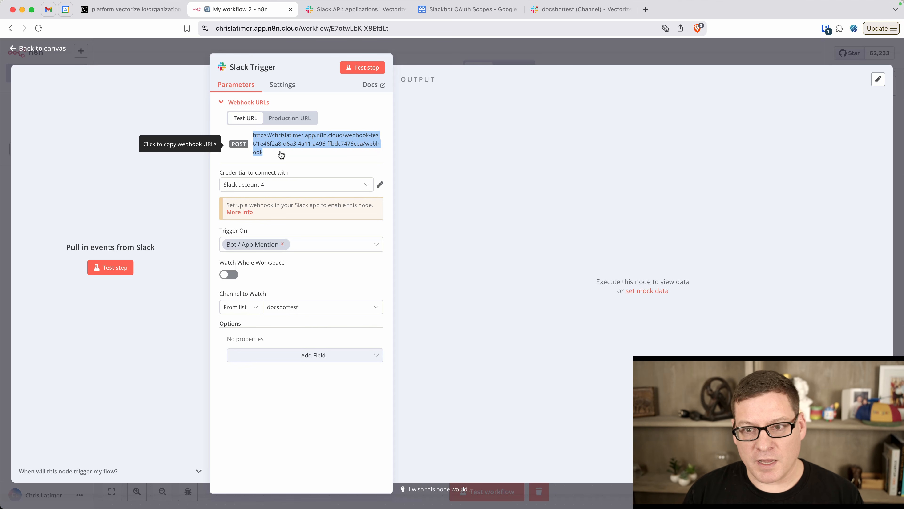
pyautogui.click(355, 8)
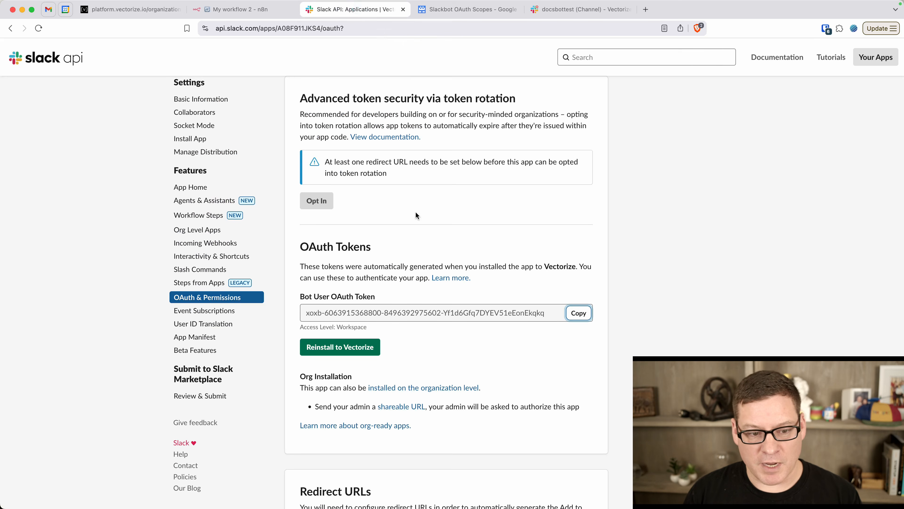
# Enable Slack event subscriptions with the n8n test webhook as Request URL; verification fails
pyautogui.scroll(1, 196, 242)
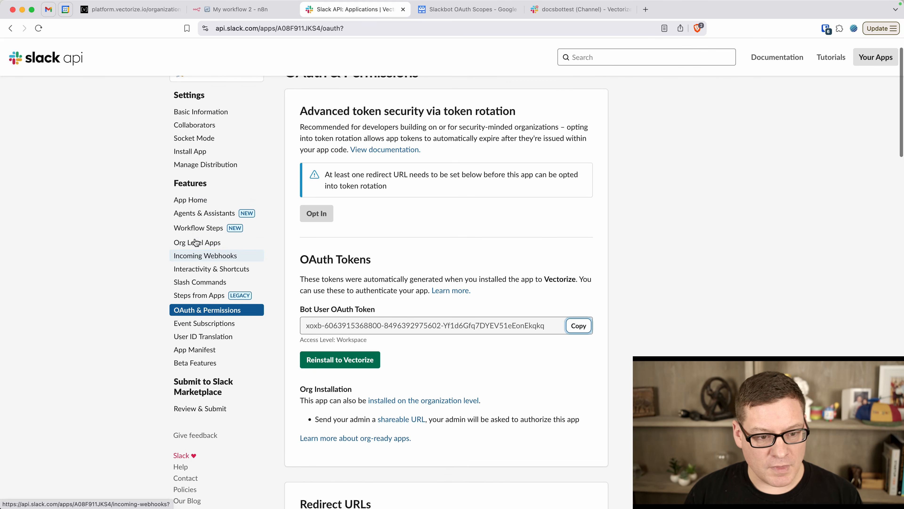
pyautogui.scroll(-1, 195, 242)
pyautogui.click(194, 316)
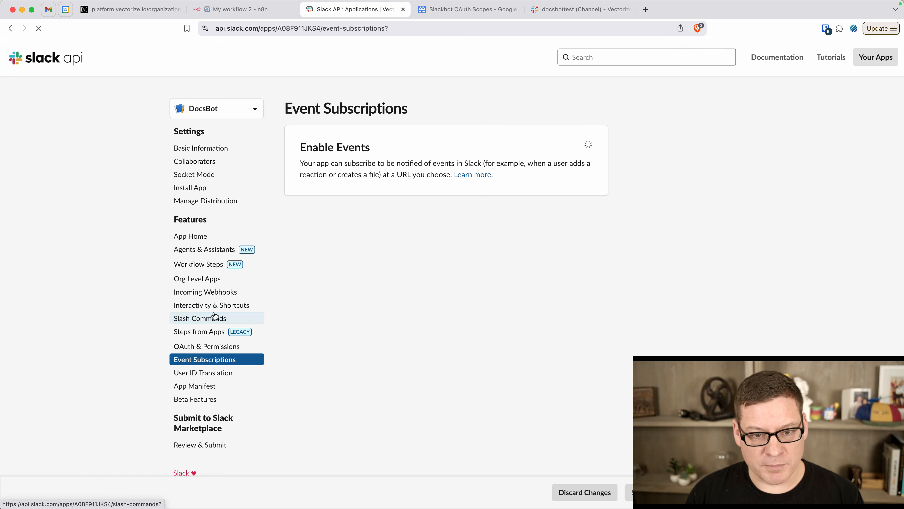
pyautogui.click(577, 147)
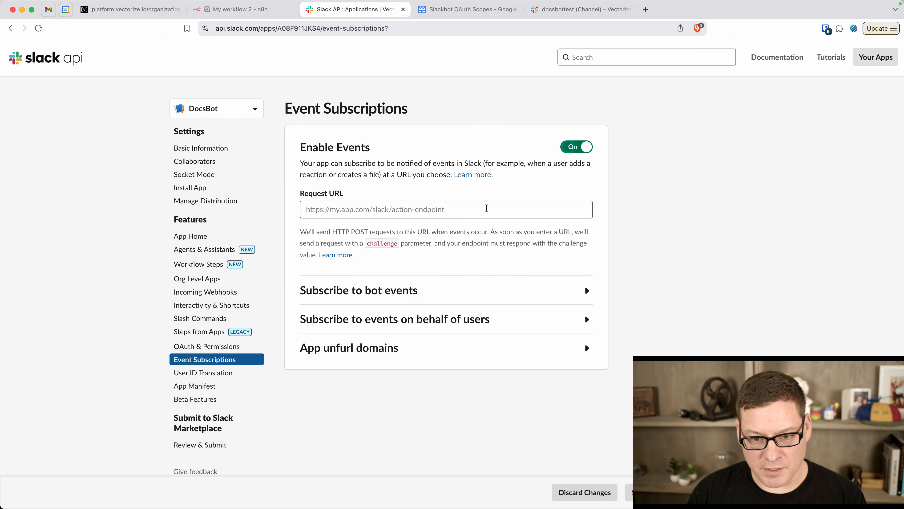
pyautogui.click(486, 208)
pyautogui.press('super+v')
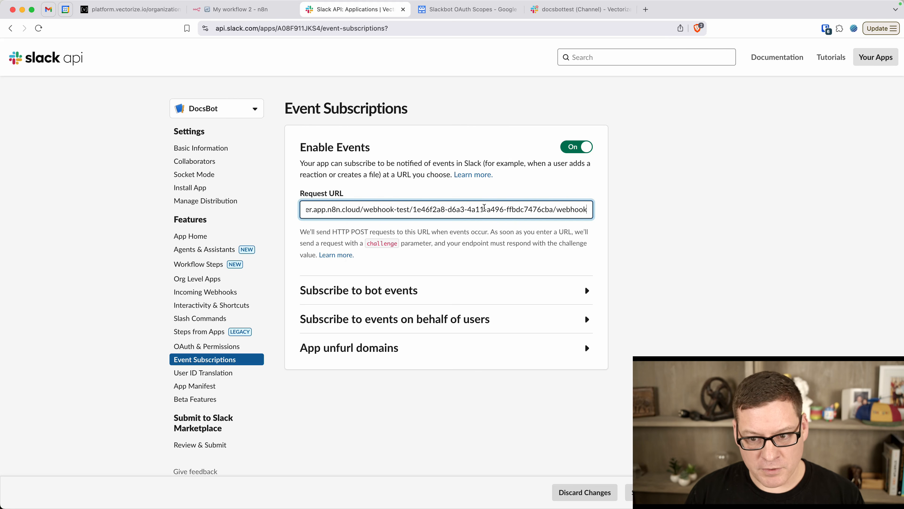
pyautogui.click(495, 259)
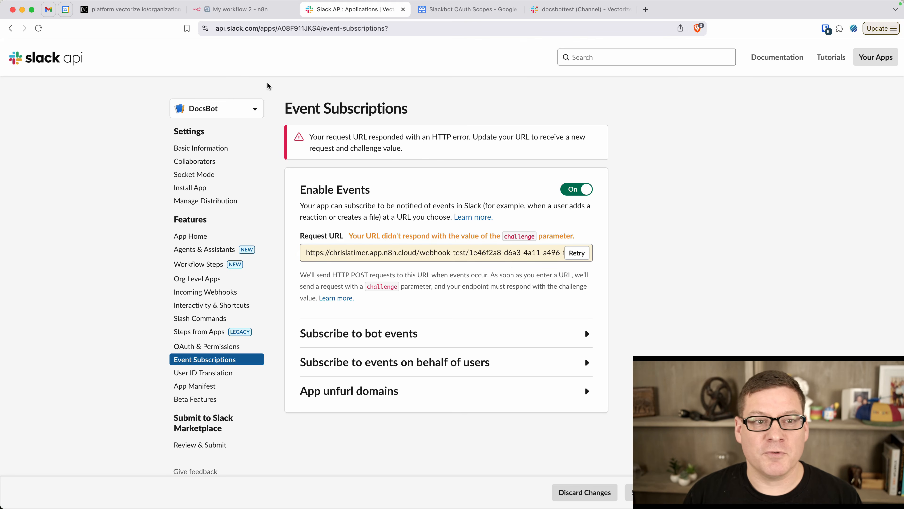
pyautogui.click(240, 9)
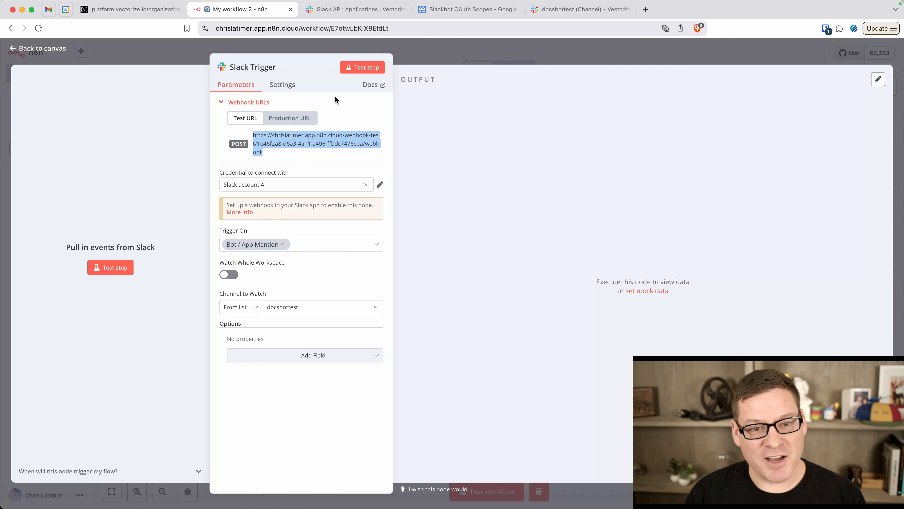
# Put the n8n Slack Trigger back into test-listening mode and return to Slack's Event Subscriptions
pyautogui.click(340, 107)
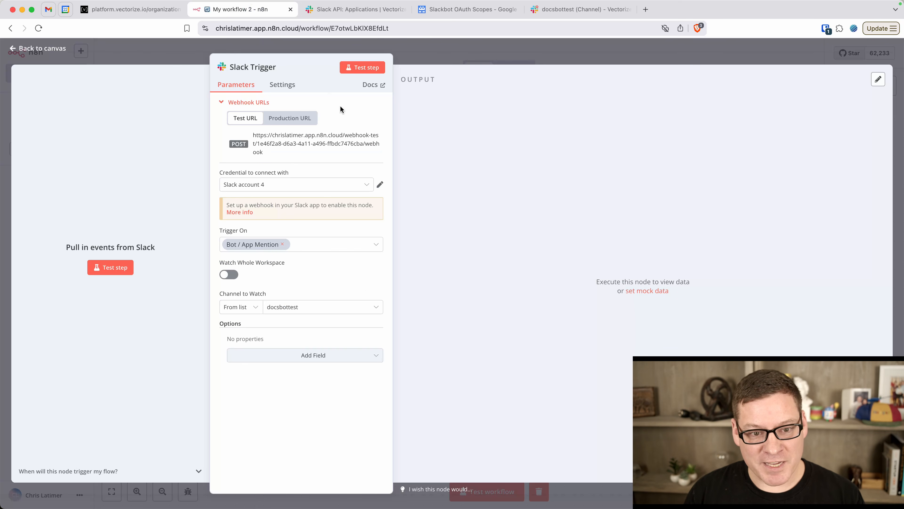
pyautogui.click(361, 67)
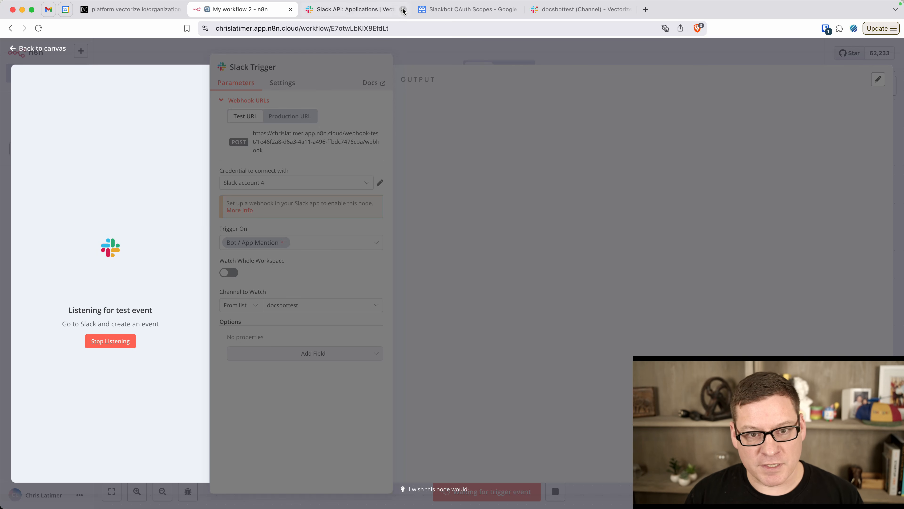
pyautogui.click(369, 8)
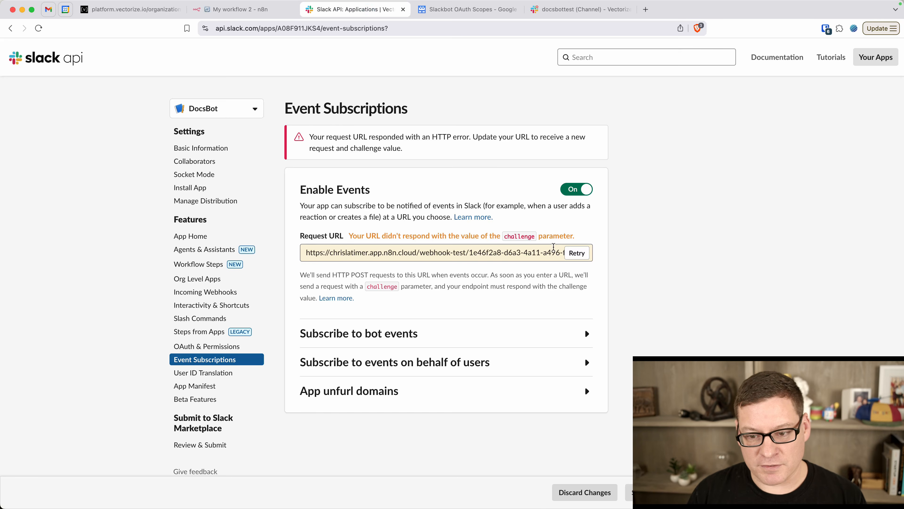
# Re-verify the n8n request URL and subscribe the app to the app_mention bot event
pyautogui.click(577, 250)
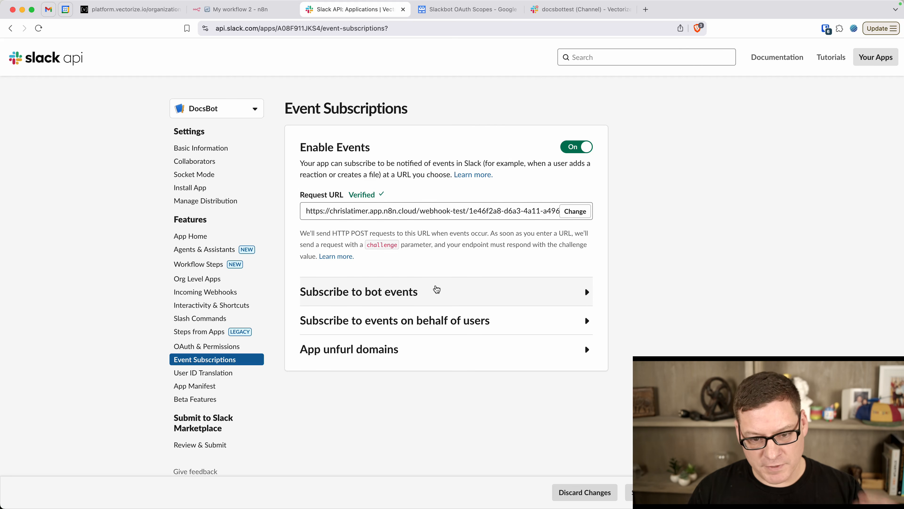
pyautogui.click(437, 289)
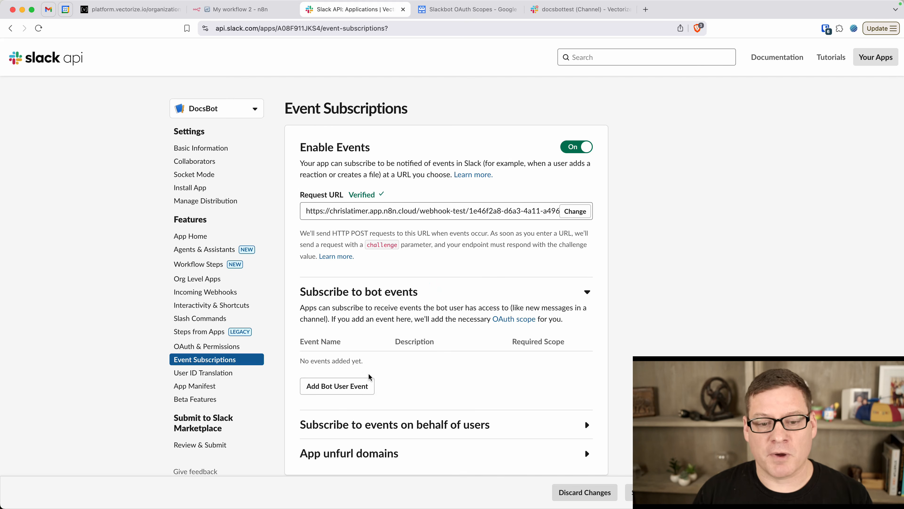
pyautogui.click(348, 386)
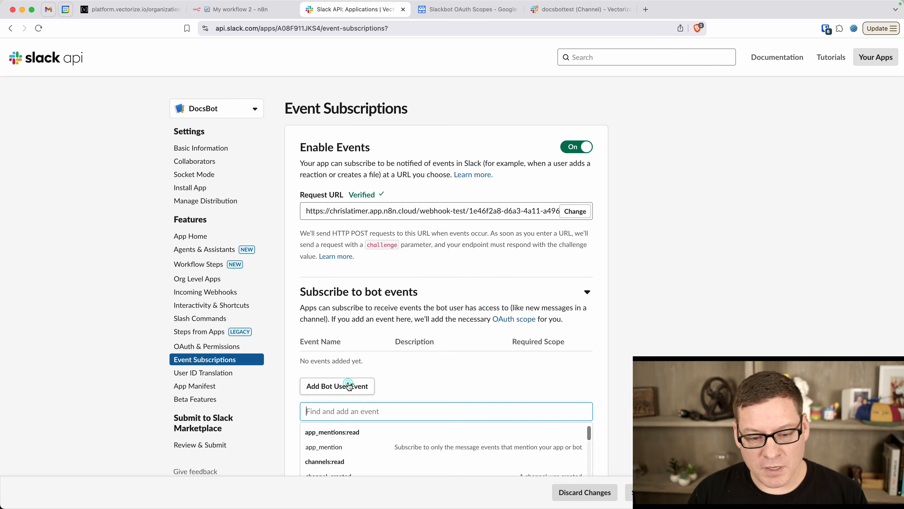
pyautogui.click(338, 447)
# Add the message.channels bot event and save the event subscription changes
pyautogui.scroll(-3, 410, 398)
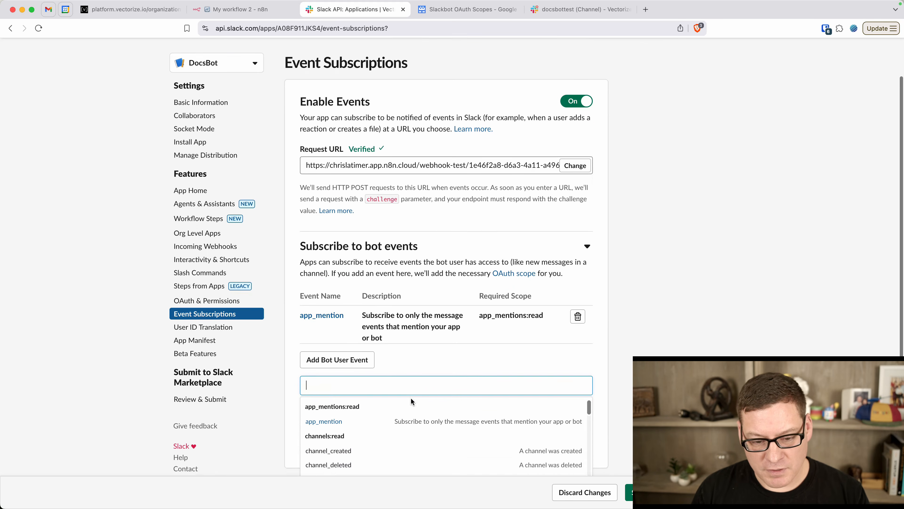
pyautogui.scroll(-10, 394, 403)
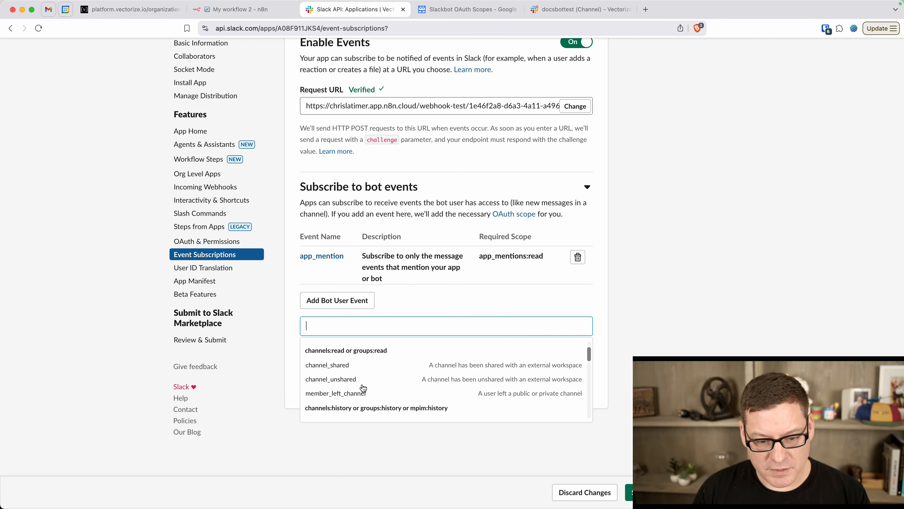
pyautogui.scroll(-4, 363, 388)
pyautogui.scroll(3, 363, 388)
pyautogui.scroll(-5, 363, 388)
pyautogui.scroll(6, 363, 388)
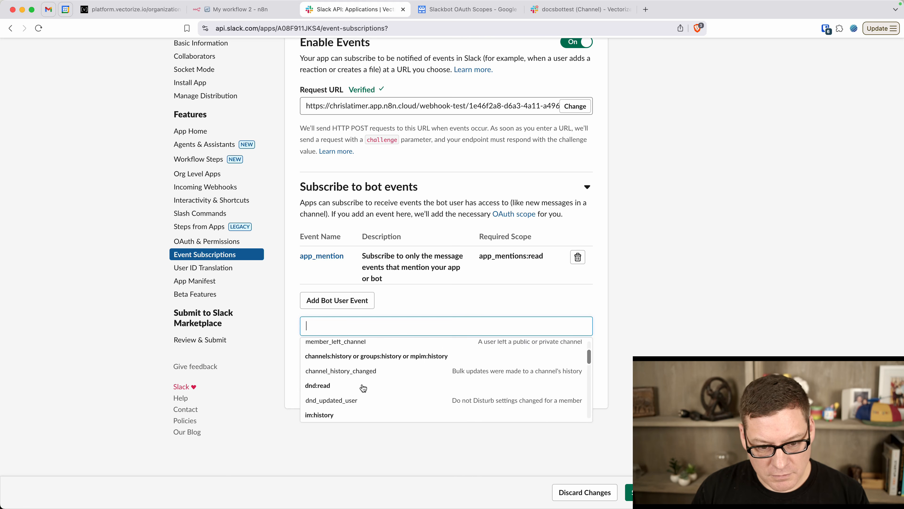
pyautogui.scroll(4, 363, 388)
pyautogui.scroll(-2, 363, 387)
pyautogui.scroll(2, 364, 388)
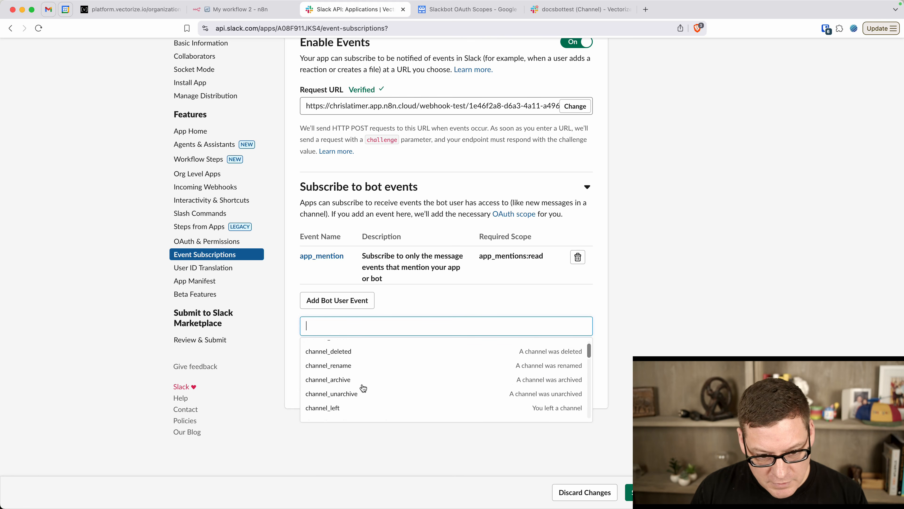
pyautogui.write('channels')
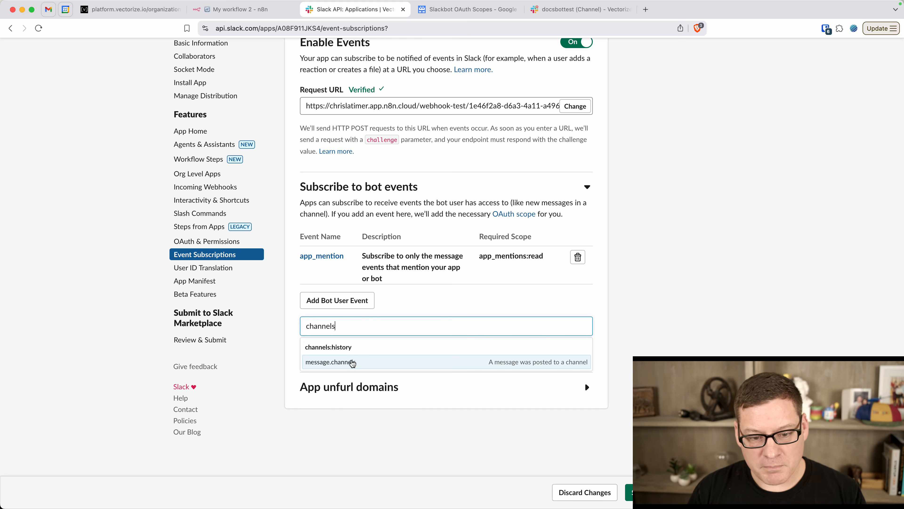
pyautogui.click(351, 362)
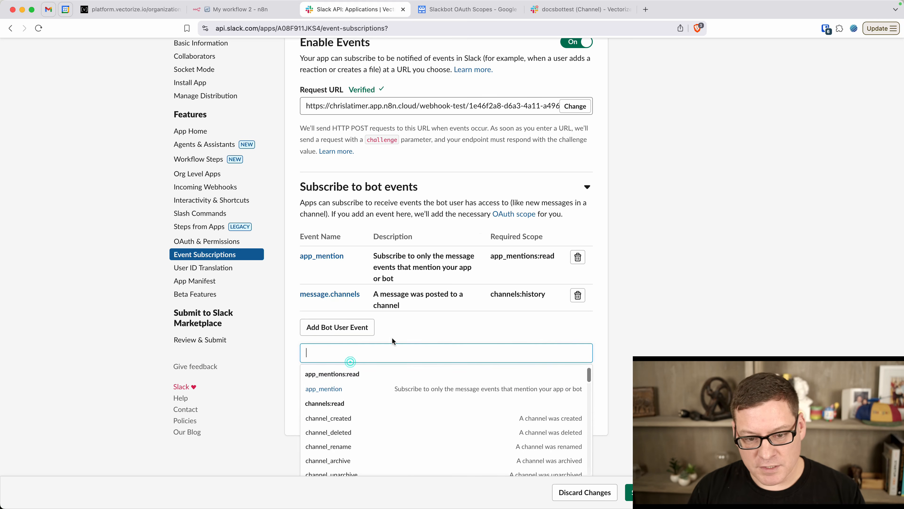
pyautogui.click(432, 324)
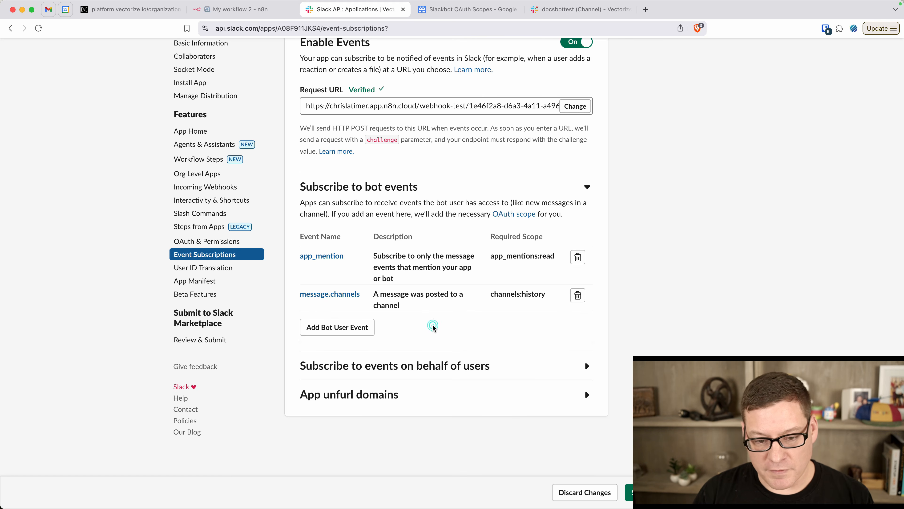
pyautogui.click(648, 491)
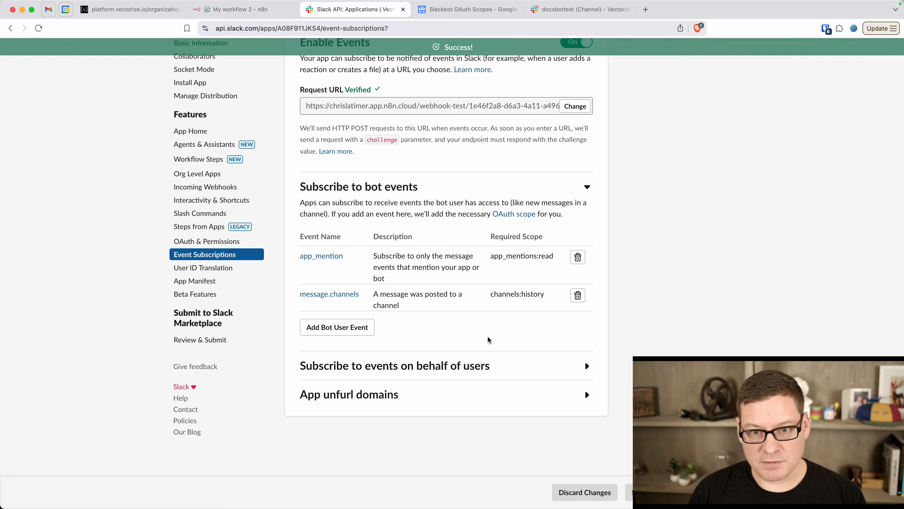
pyautogui.click(223, 6)
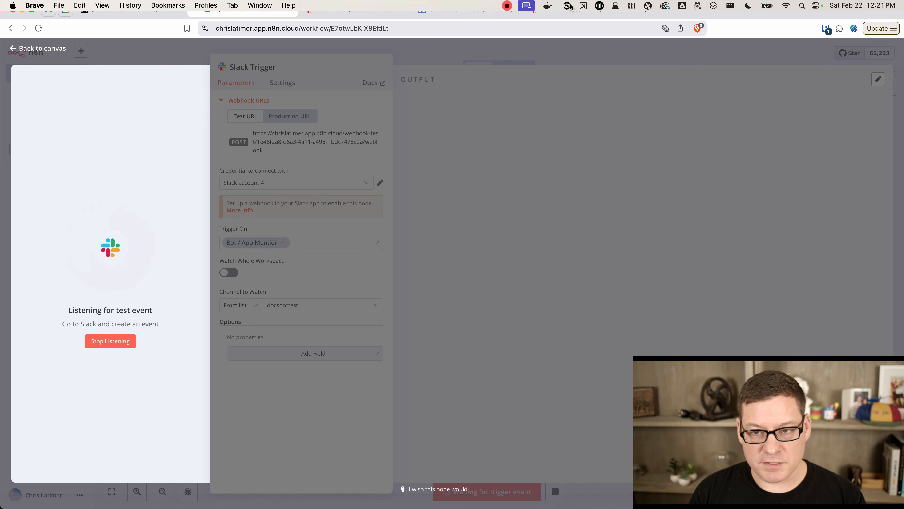
pyautogui.click(568, 6)
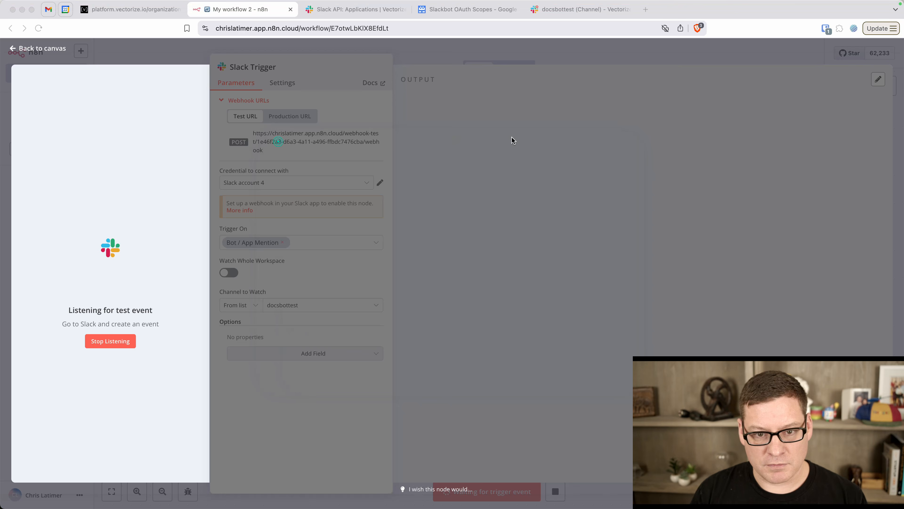
pyautogui.click(577, 9)
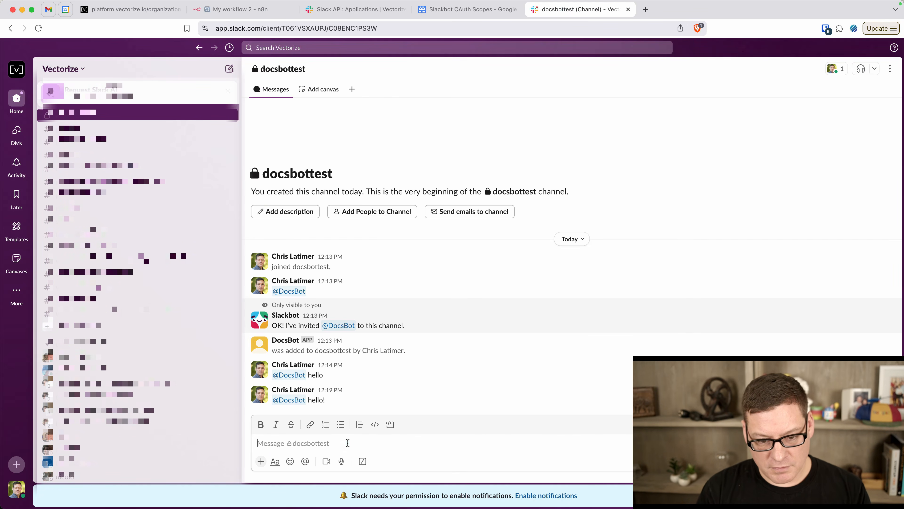
pyautogui.moveTo(331, 402); pyautogui.dragTo(273, 397)
pyautogui.press('super+c')
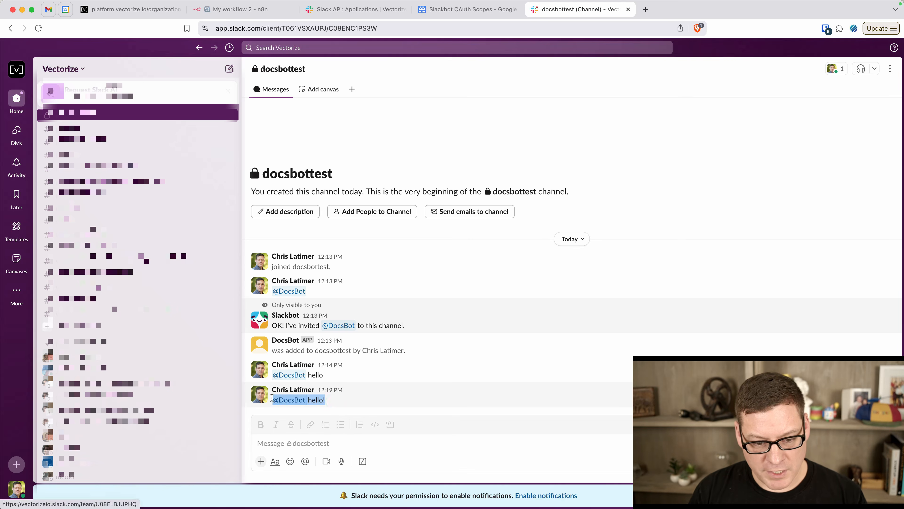
pyautogui.click(299, 446)
pyautogui.press('super+v')
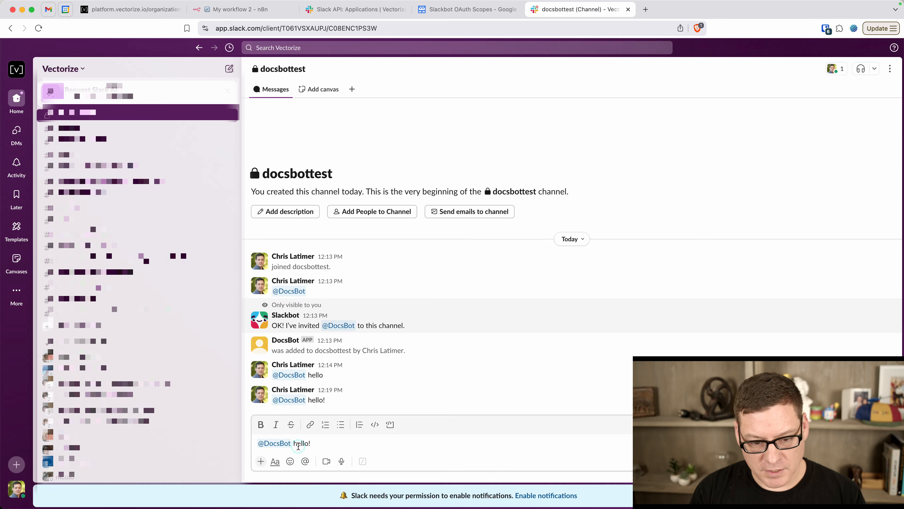
pyautogui.press('Return')
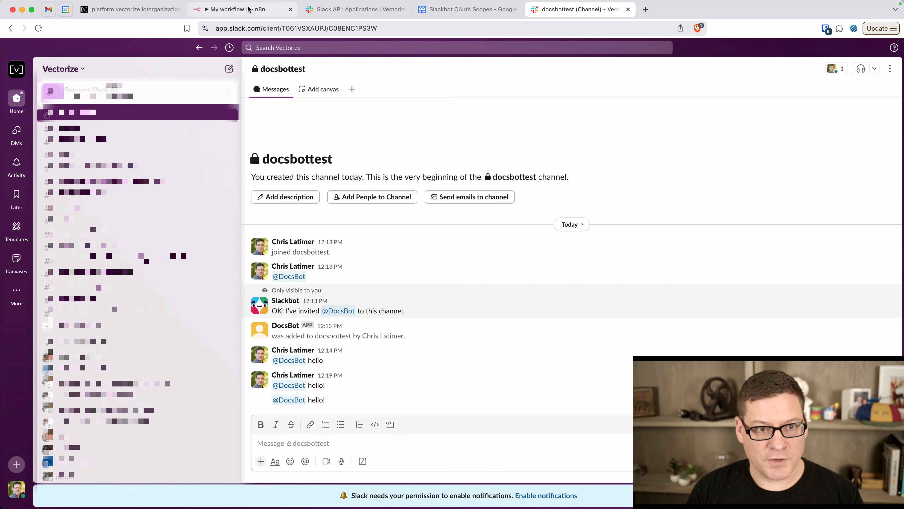
pyautogui.click(239, 9)
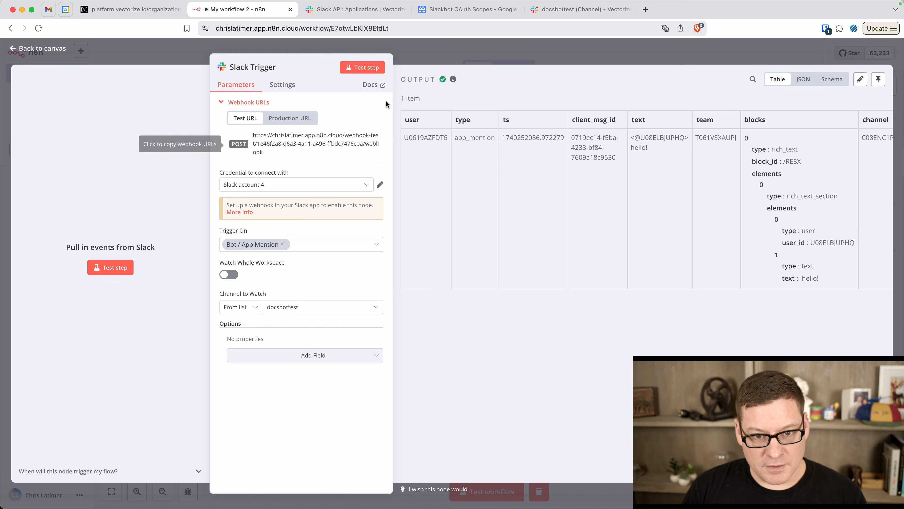
# Confirm the Slack Trigger's received test item, return to the canvas, then switch to Vectorize
pyautogui.click(43, 49)
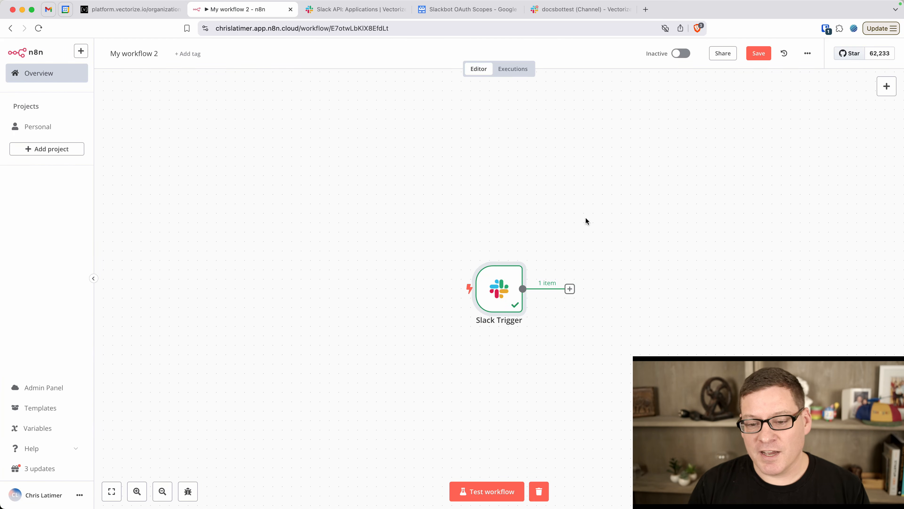
pyautogui.hscroll(10, 594, 226)
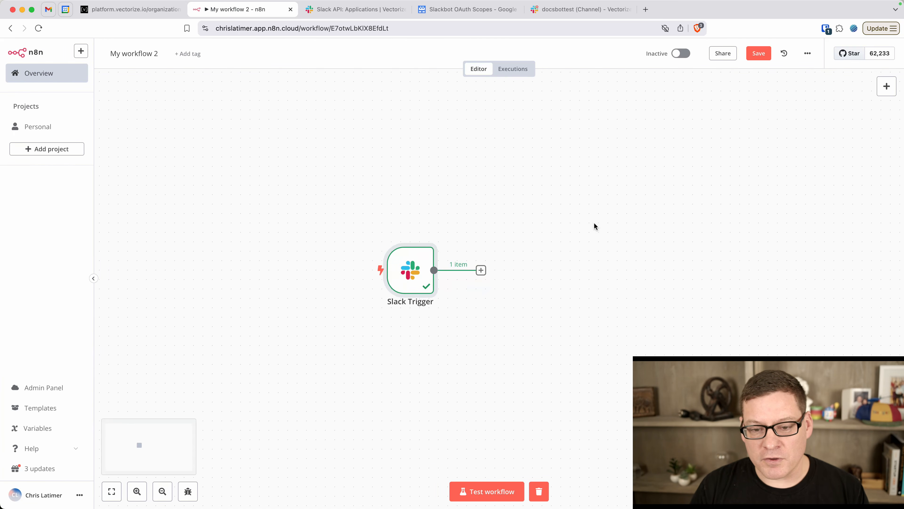
pyautogui.hscroll(2, 594, 224)
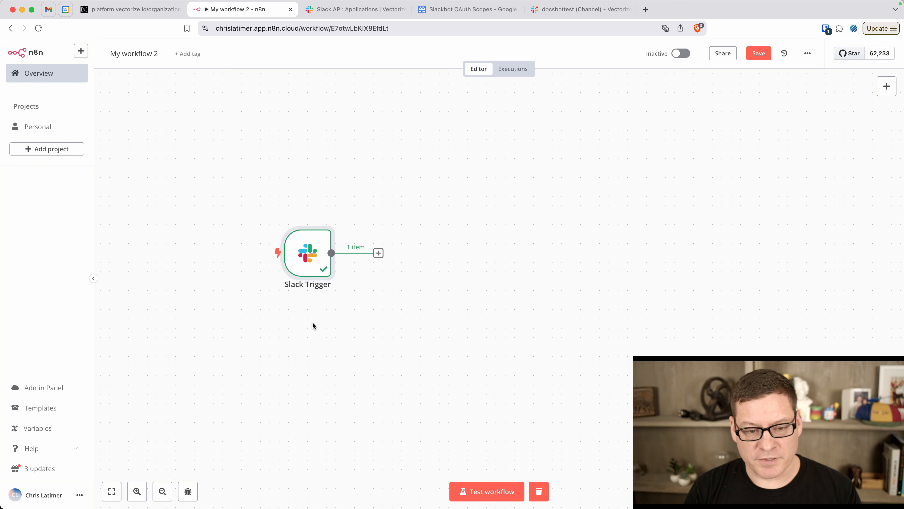
pyautogui.click(130, 10)
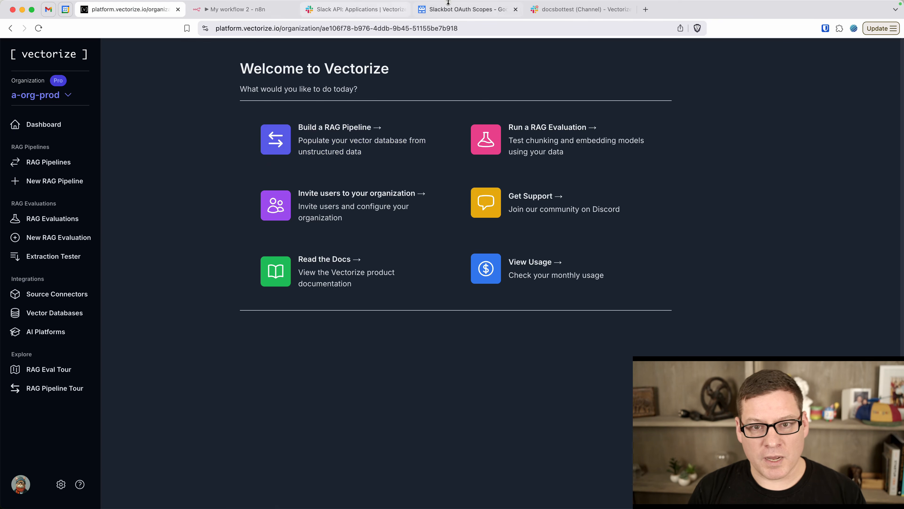
# Open docs.vectorize.io in a new tab, then start a new RAG pipeline in Vectorize
pyautogui.click(646, 9)
pyautogui.write('docs')
pyautogui.press('Return')
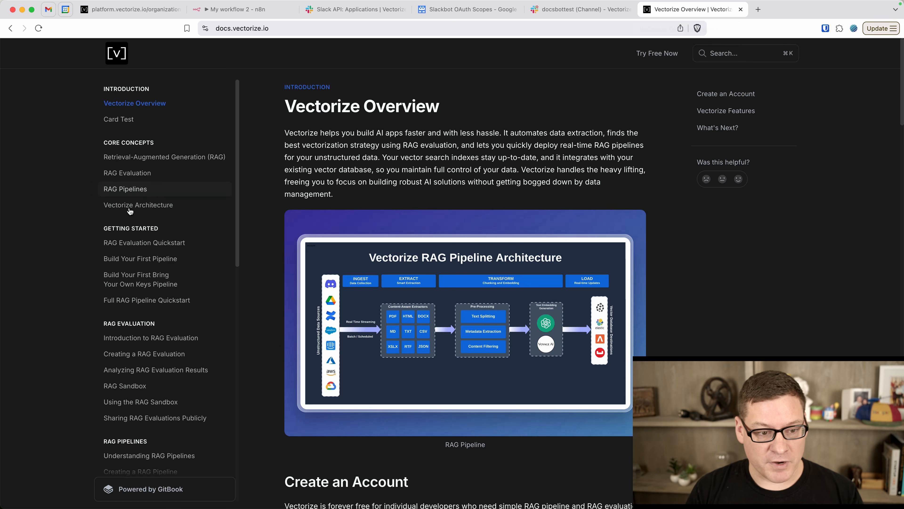
pyautogui.scroll(-3, 132, 283)
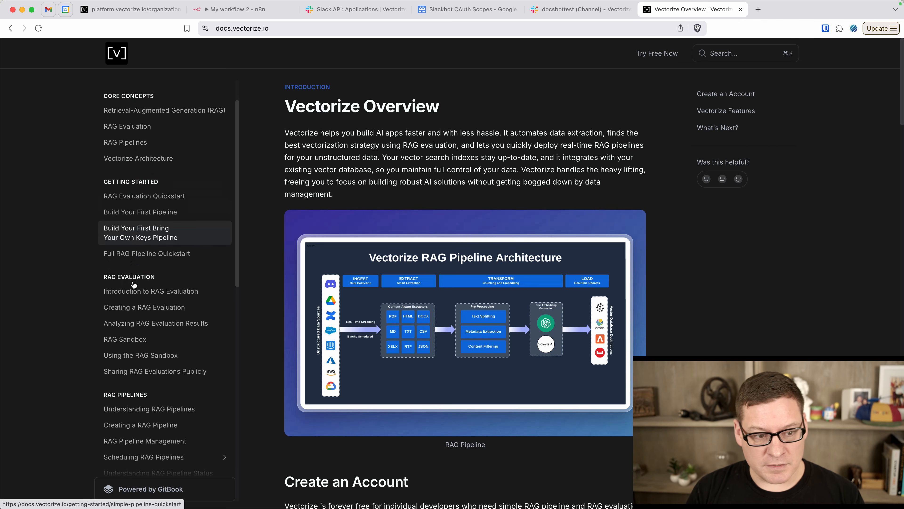
pyautogui.scroll(-10, 133, 285)
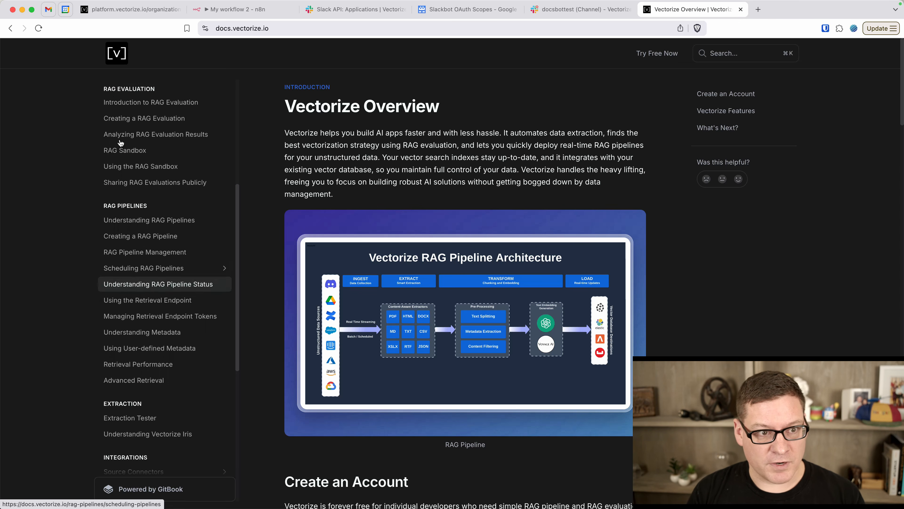
pyautogui.click(120, 9)
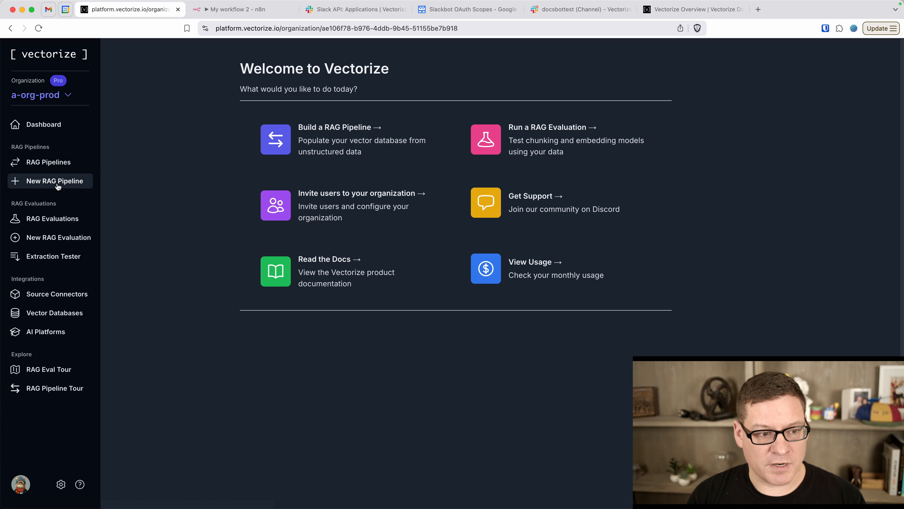
pyautogui.click(66, 186)
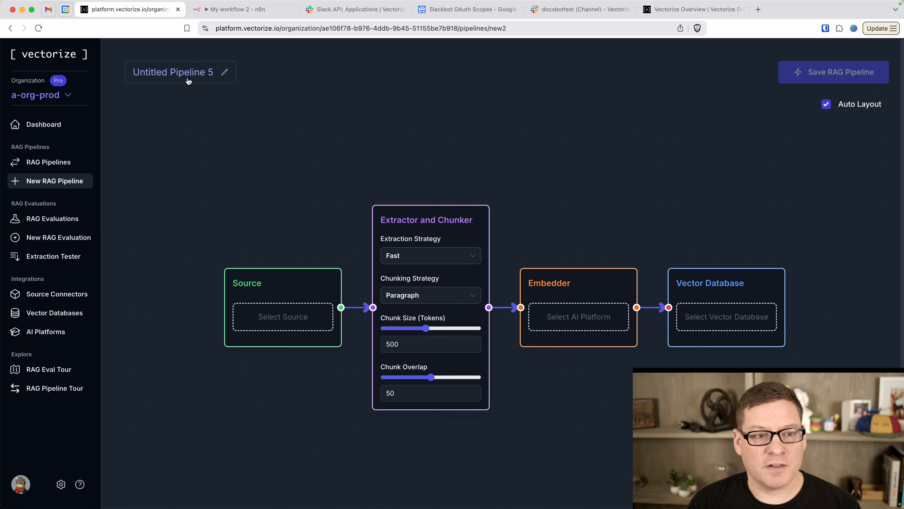
# Rename the pipeline to 'N8n Docs Demo'
pyautogui.click(185, 71)
pyautogui.press('super+a')
pyautogui.write('N')
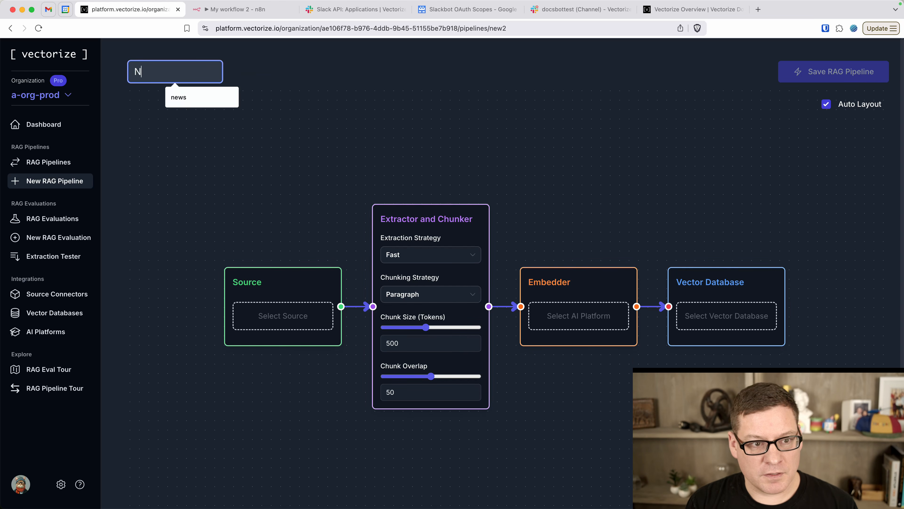
pyautogui.write('8n Docs ')
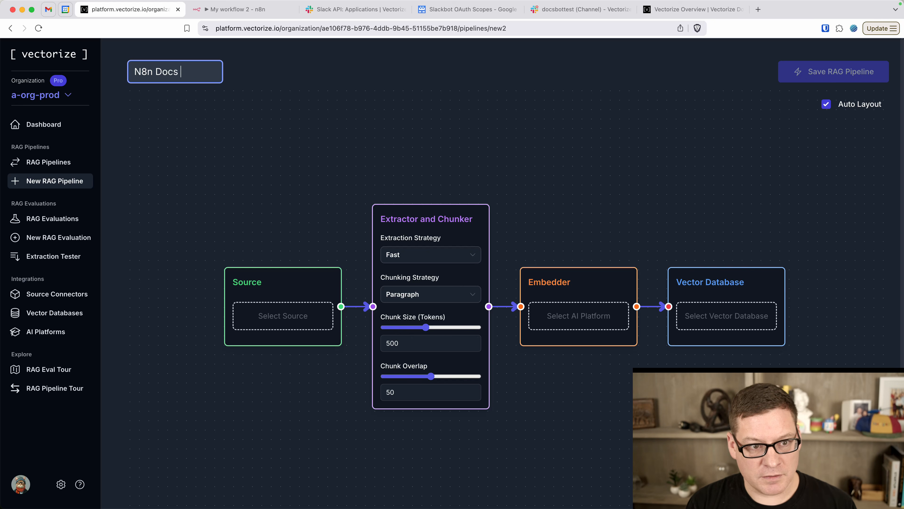
pyautogui.write('Demo')
pyautogui.click(227, 174)
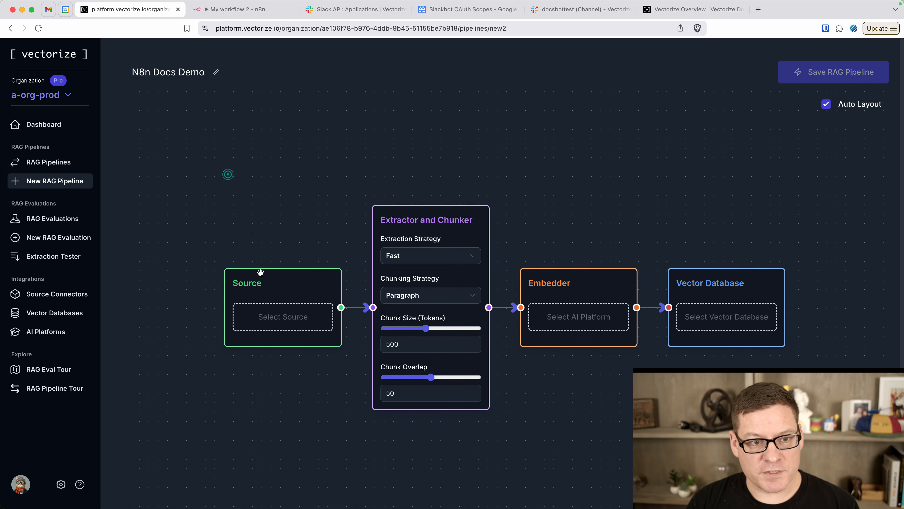
# Switch the pipeline source from File Upload to Web Crawler and list its connectors
pyautogui.click(268, 322)
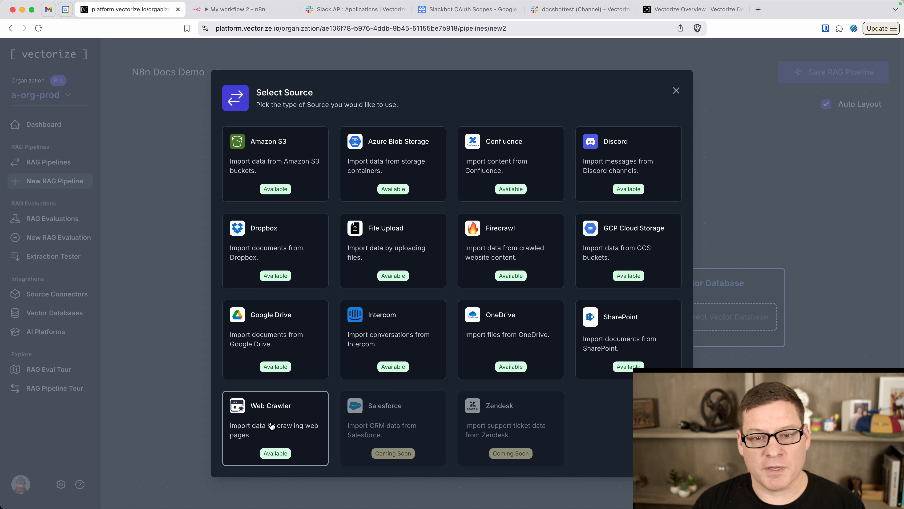
pyautogui.click(389, 247)
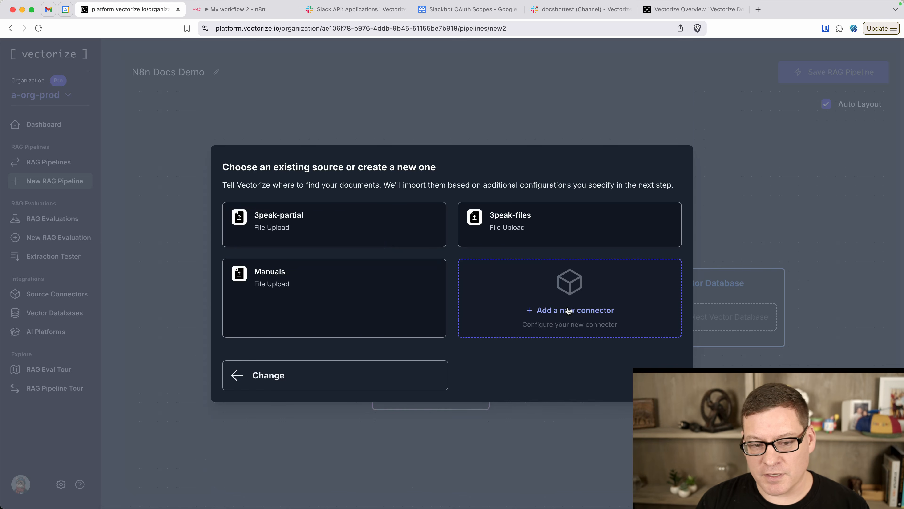
pyautogui.click(568, 307)
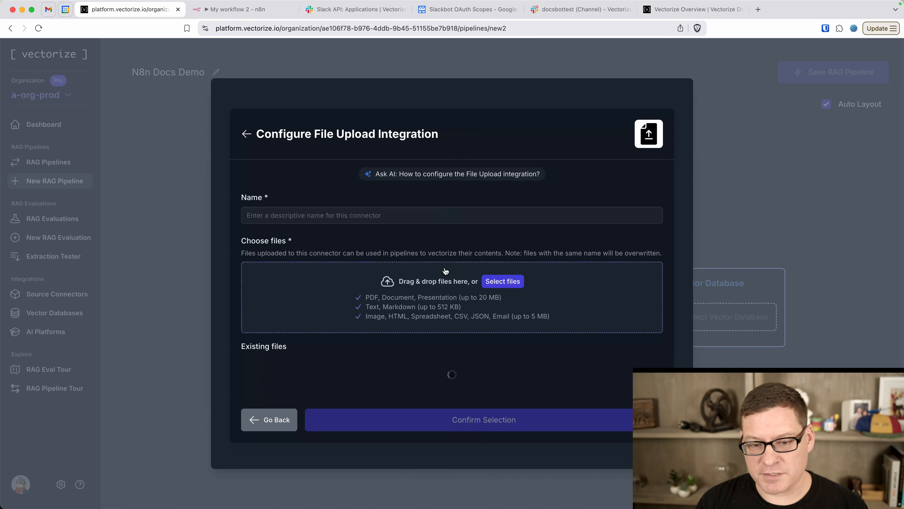
pyautogui.click(245, 134)
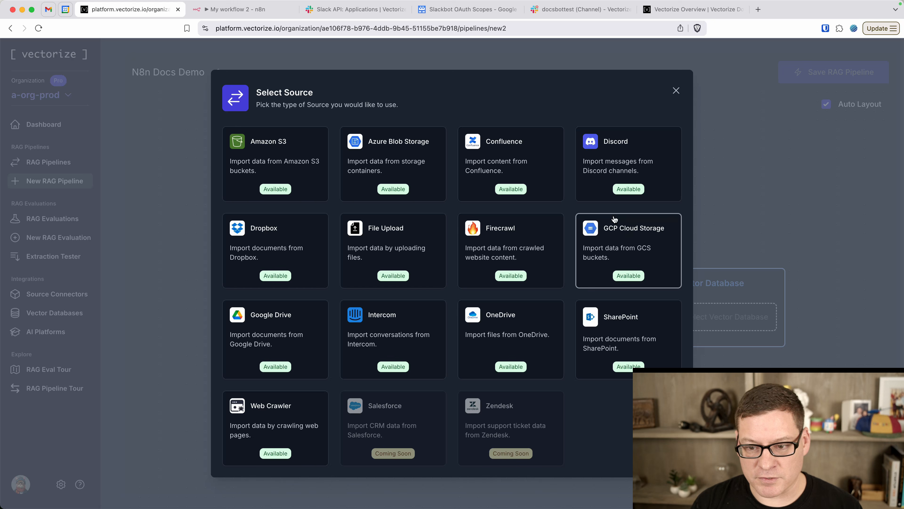
pyautogui.click(271, 418)
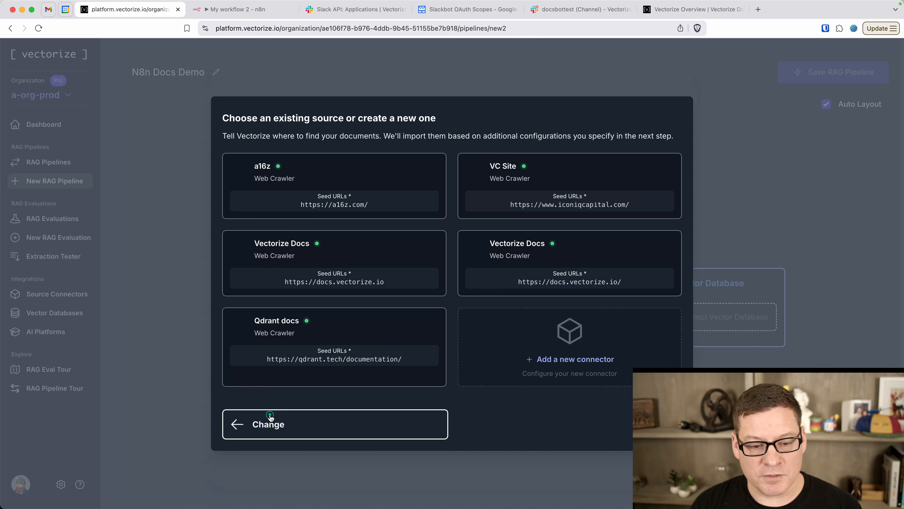
pyautogui.click(568, 347)
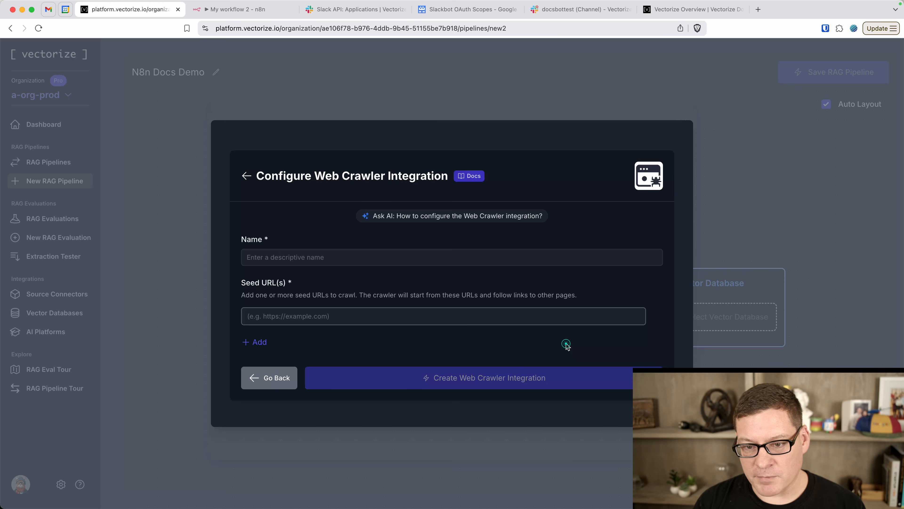
pyautogui.click(327, 253)
pyautogui.write('Vectorize Docs')
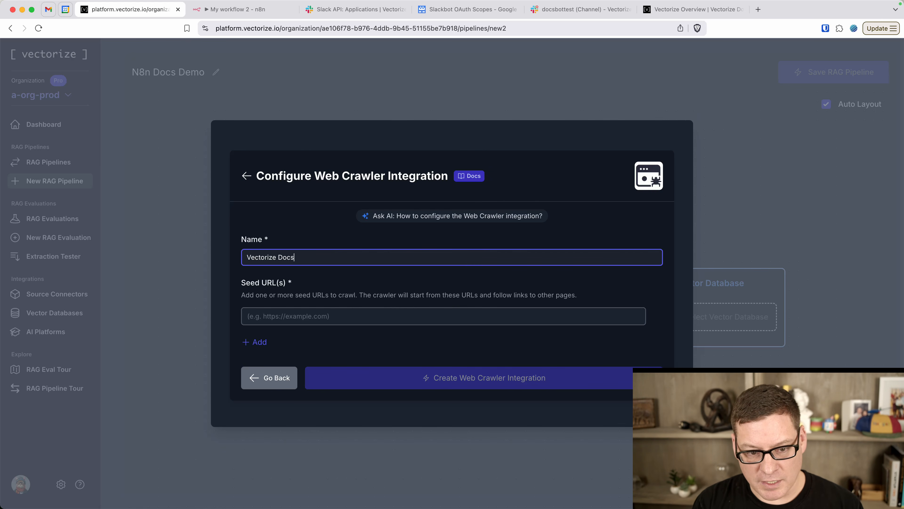
pyautogui.click(699, 8)
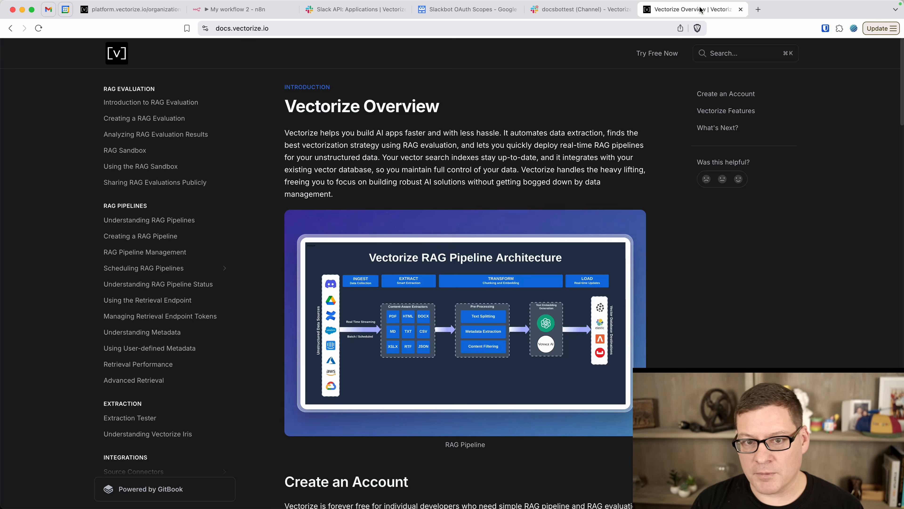
pyautogui.click(562, 31)
pyautogui.press('super+c')
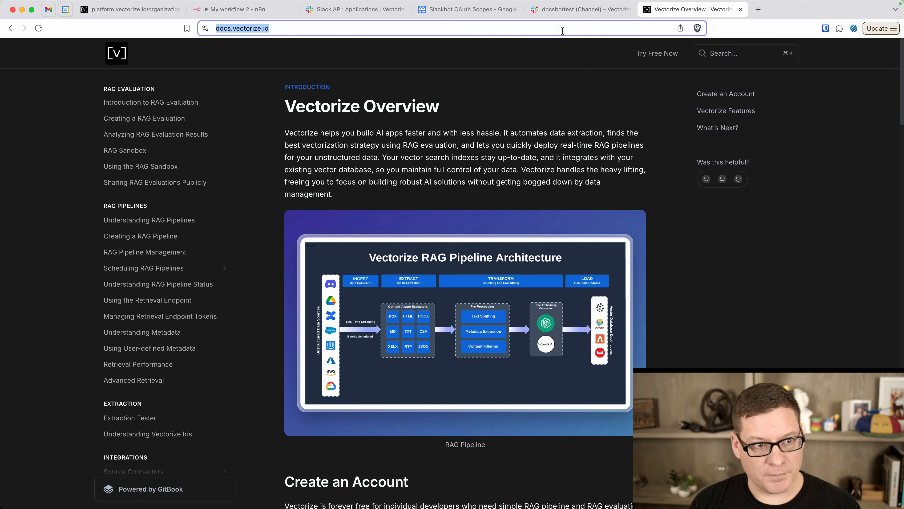
pyautogui.click(128, 9)
pyautogui.click(360, 318)
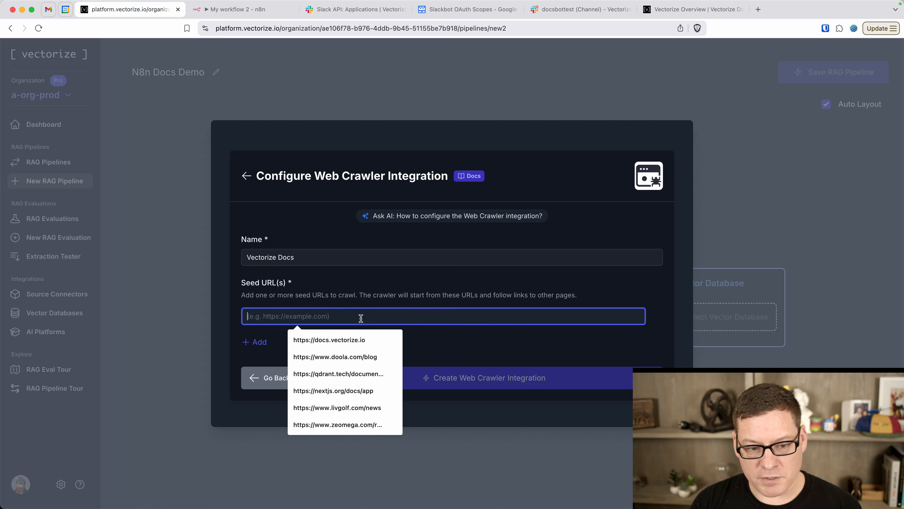
pyautogui.press('super+v')
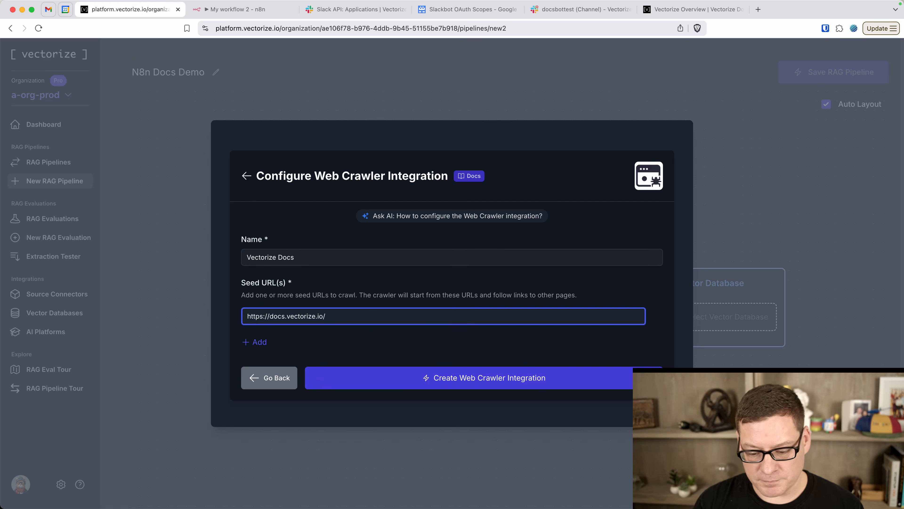
pyautogui.press('BackSpace')
pyautogui.click(504, 341)
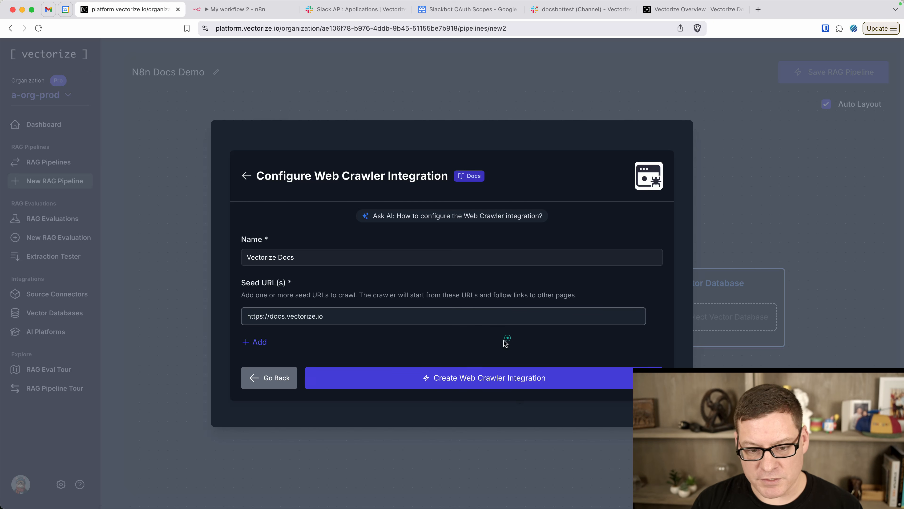
pyautogui.click(479, 378)
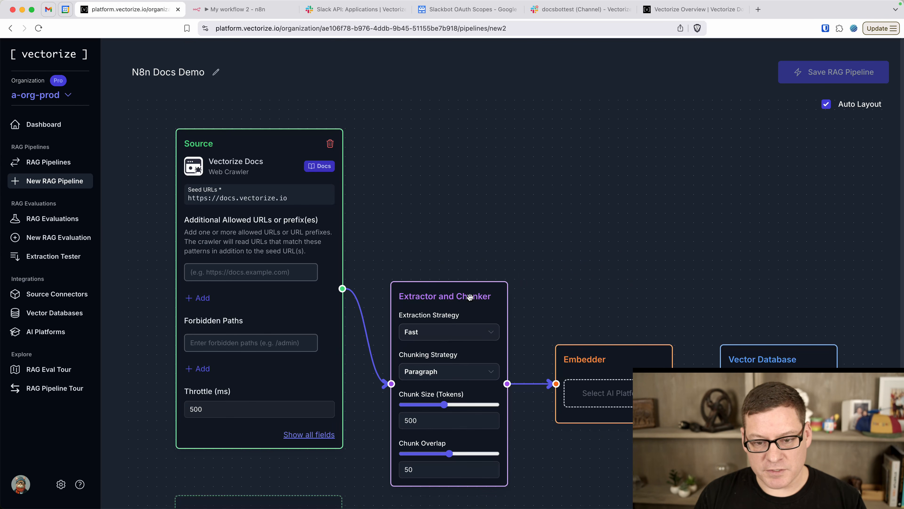
# Choose the Built-in vector database for the pipeline's Vector Database stage
pyautogui.moveTo(481, 292); pyautogui.dragTo(491, 241)
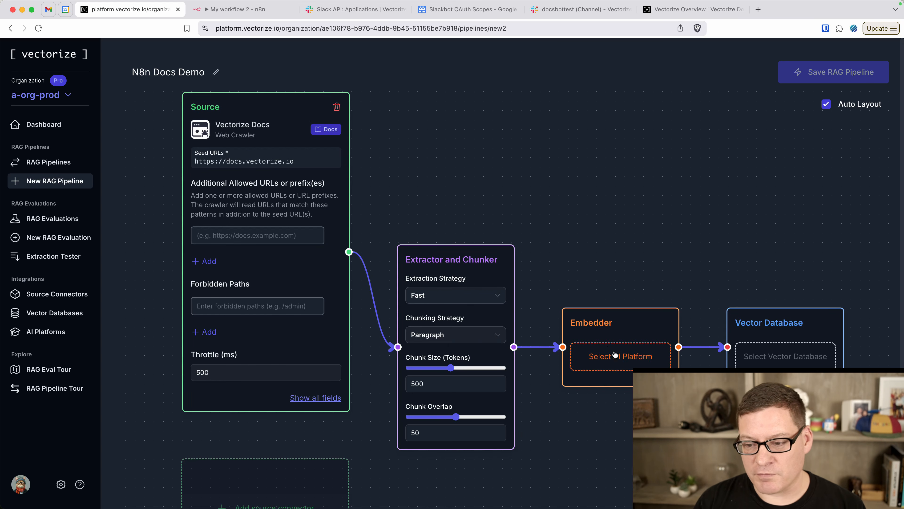
pyautogui.click(775, 356)
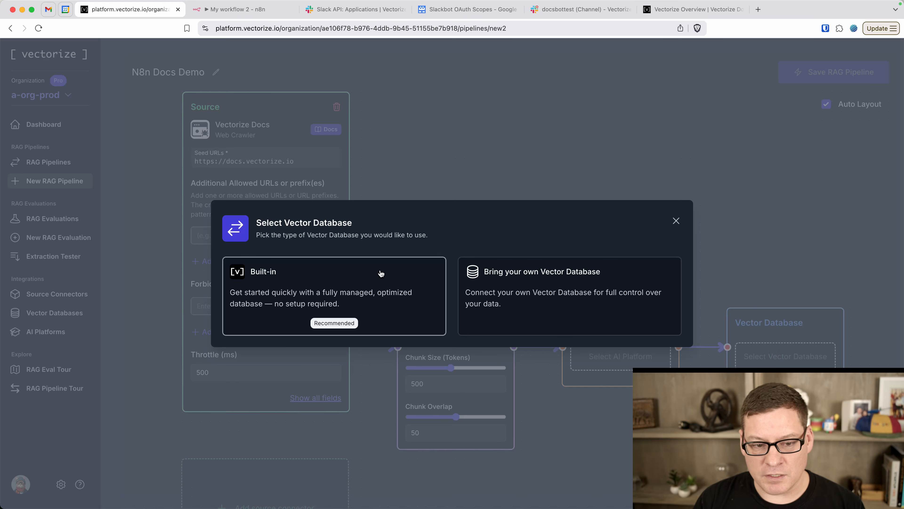
pyautogui.click(334, 281)
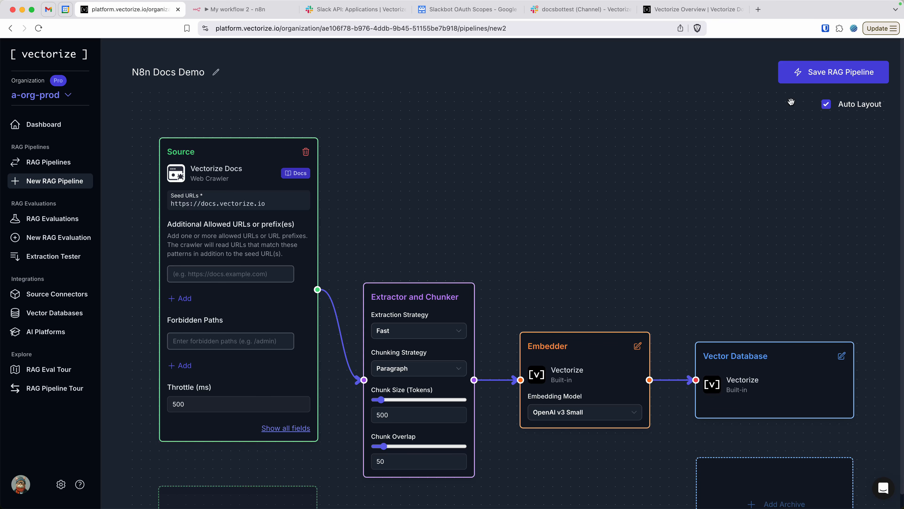
# Save and deploy the N8n Docs Demo pipeline, then view its RAG Sandbox
pyautogui.click(823, 73)
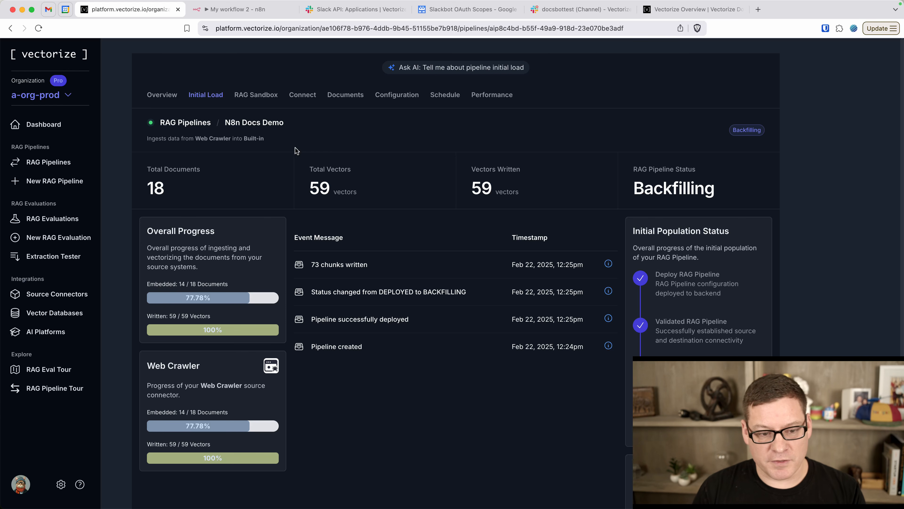
pyautogui.click(258, 97)
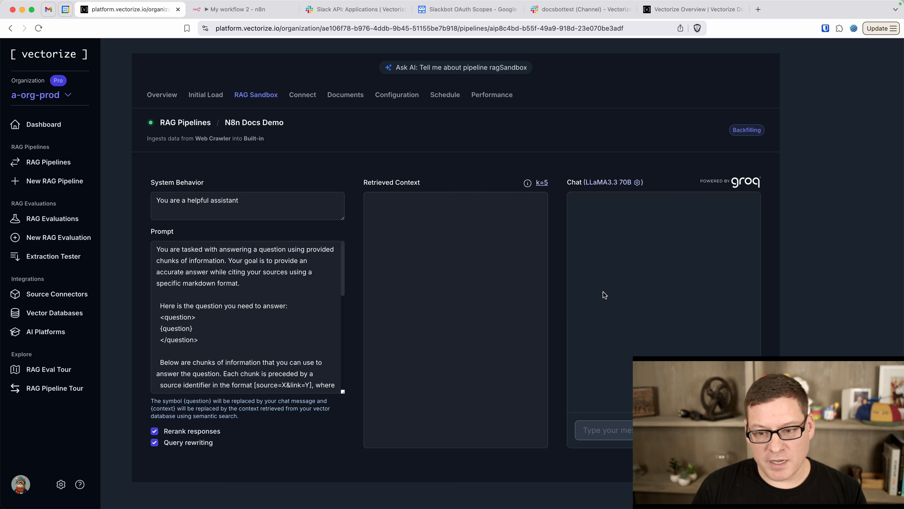
# Ask the RAG Sandbox chat 'what exactly is a rag pipeline?' and review the retrieved chunks and answer
pyautogui.click(607, 431)
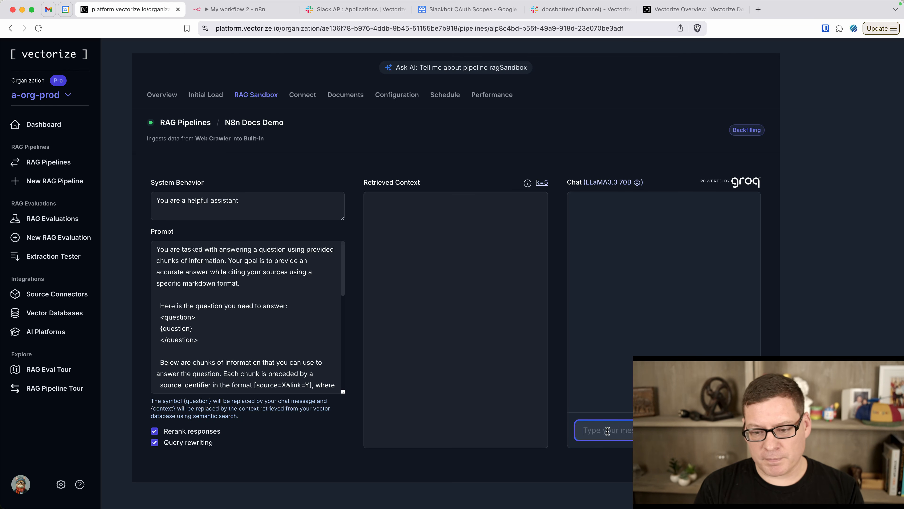
pyautogui.write('what exactly i')
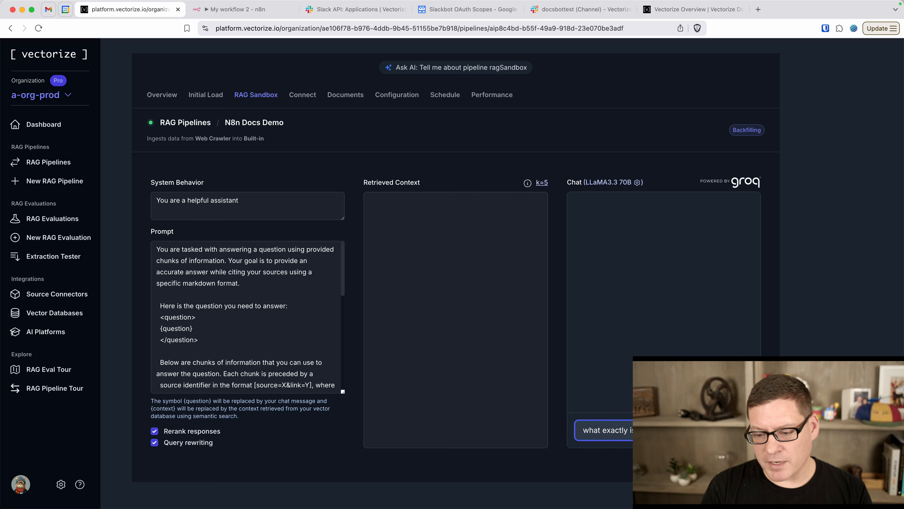
pyautogui.write('s a rag pipeline?')
pyautogui.press('Return')
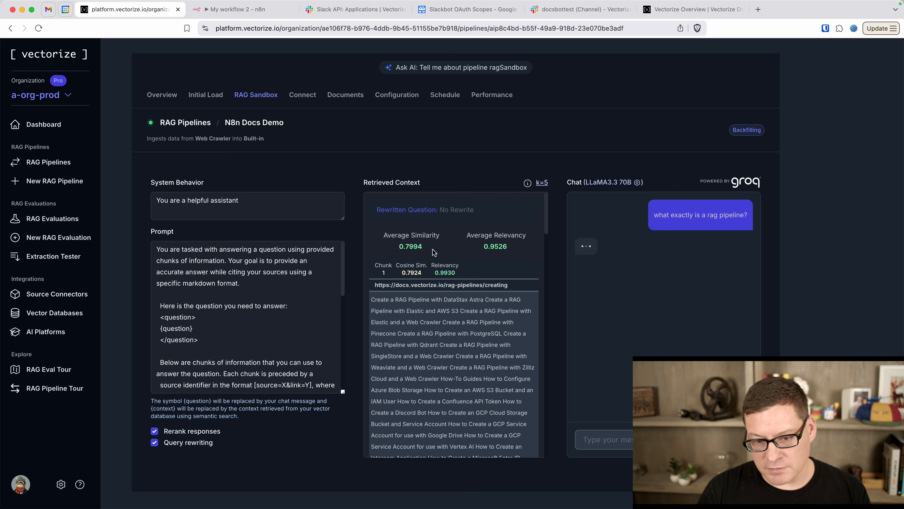
pyautogui.moveTo(485, 246); pyautogui.dragTo(510, 246)
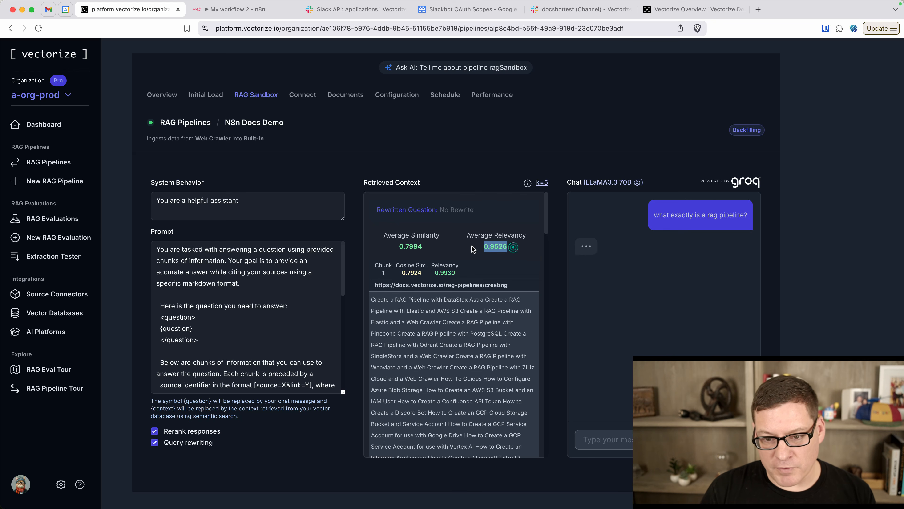
pyautogui.scroll(-1, 453, 285)
pyautogui.scroll(-15, 453, 285)
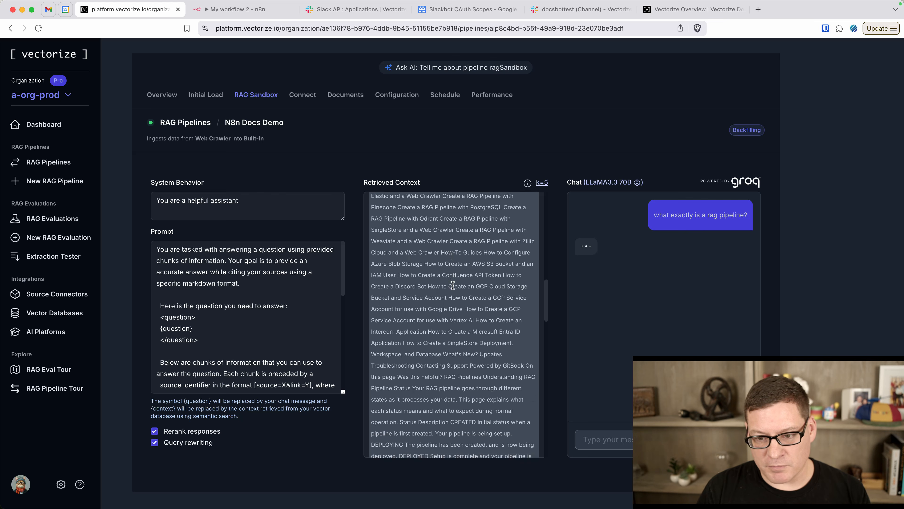
pyautogui.scroll(2, 453, 285)
pyautogui.scroll(5, 453, 285)
pyautogui.scroll(-2, 453, 285)
pyautogui.scroll(2, 652, 268)
pyautogui.scroll(5, 652, 267)
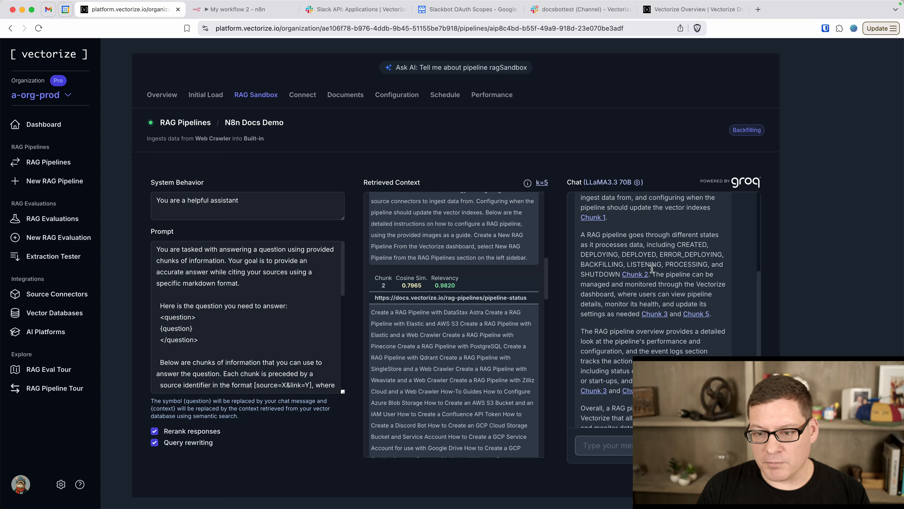
# Switch the sandbox chat LLM from LLaMA3.3 70B to GPT-4o and save the setting
pyautogui.click(615, 183)
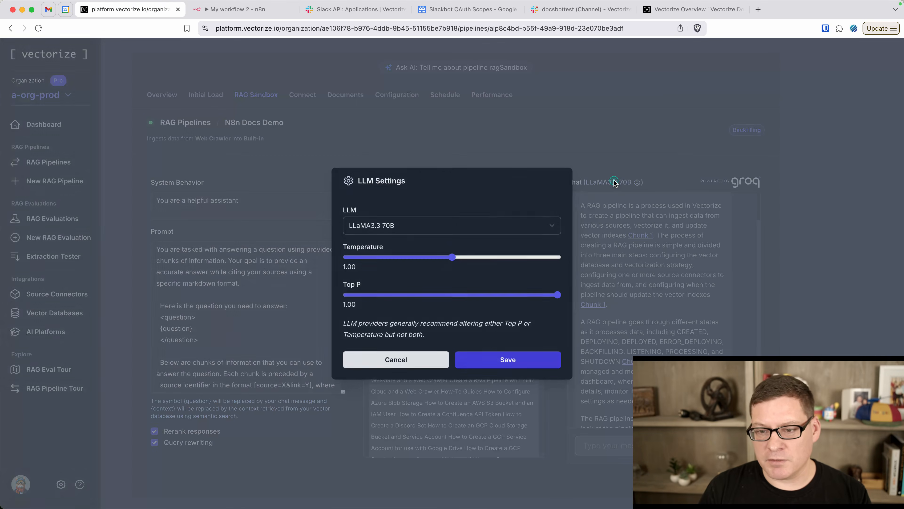
pyautogui.click(446, 222)
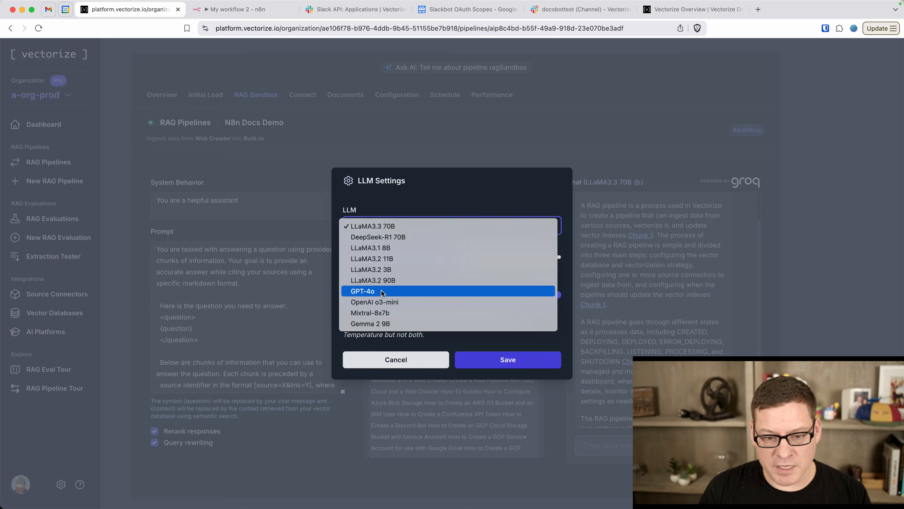
pyautogui.click(367, 291)
pyautogui.click(500, 360)
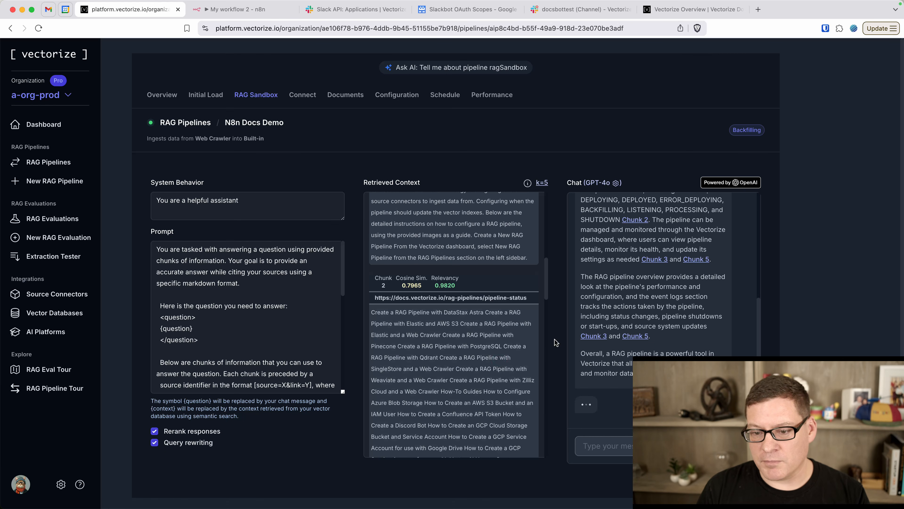
pyautogui.scroll(3, 625, 295)
pyautogui.scroll(-3, 627, 298)
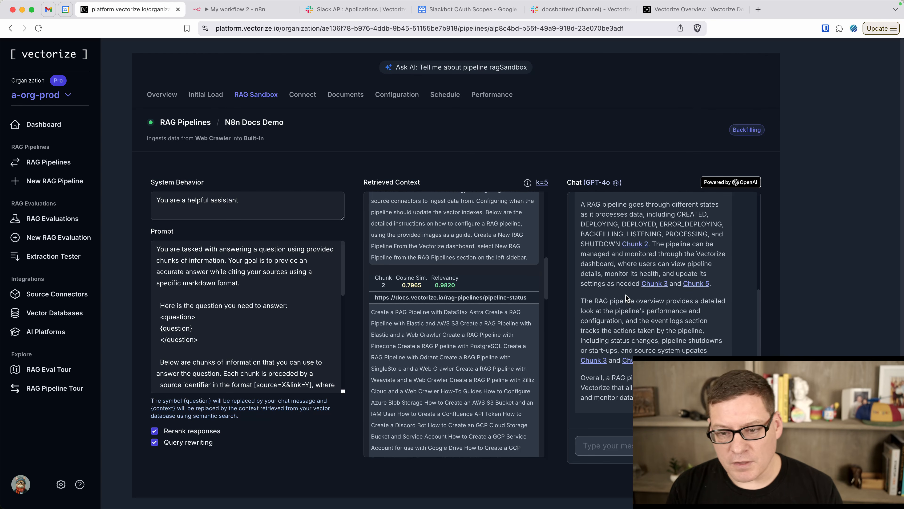
# Watch the Initial Load reach 105 documents and 386 vectors, then view the pipeline's Connect page
pyautogui.click(198, 96)
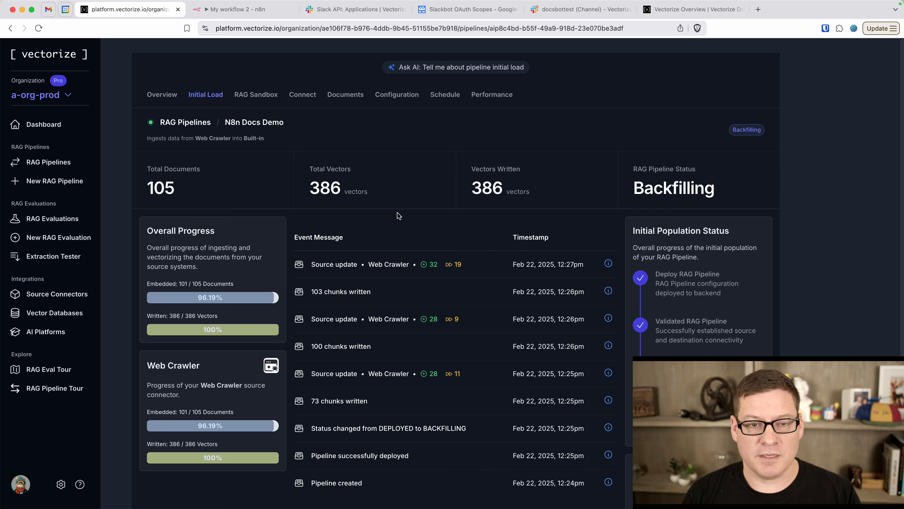
pyautogui.click(308, 97)
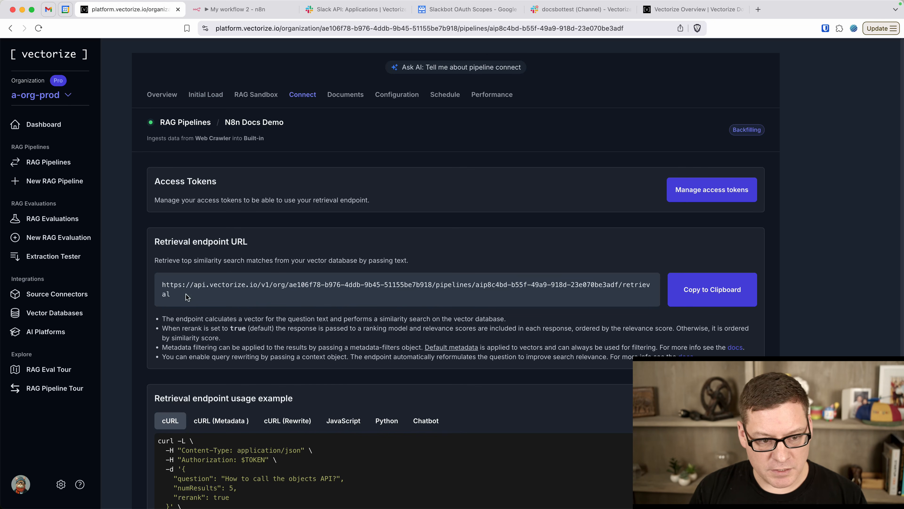
# Copy the pipeline's Retrieval endpoint URL to the clipboard and return to the n8n workflow
pyautogui.tripleClick(162, 289)
pyautogui.click(352, 292)
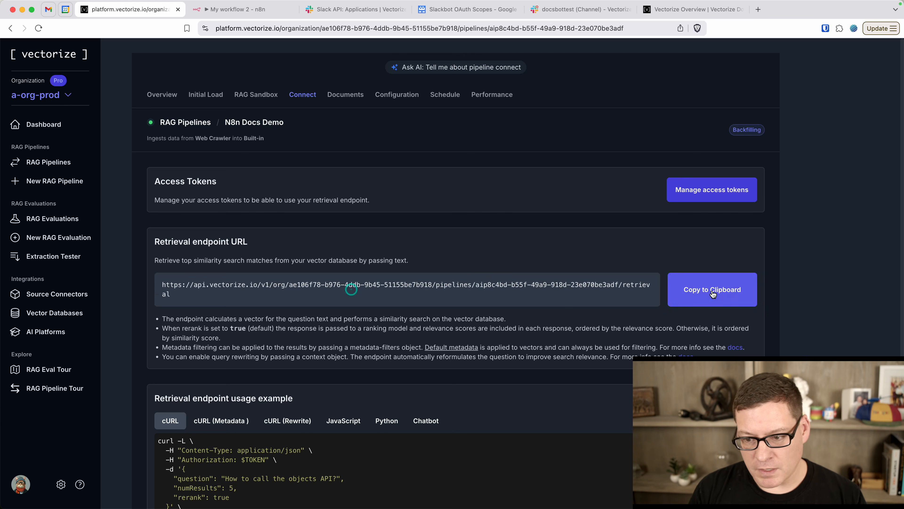
pyautogui.click(692, 293)
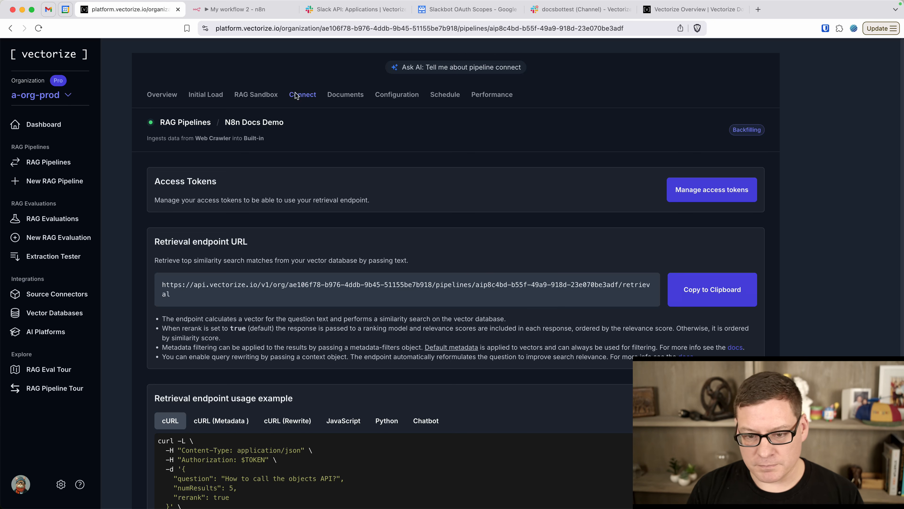
pyautogui.click(243, 10)
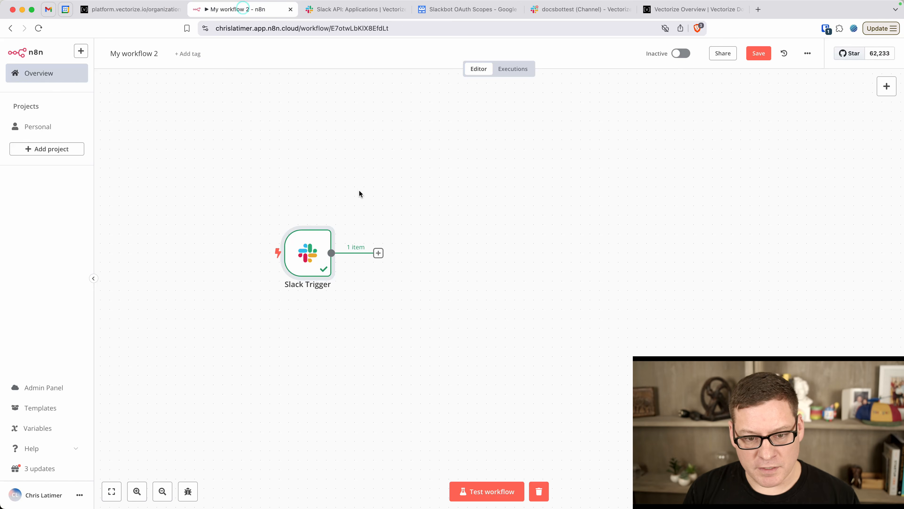
# Add a Core HTTP Request node after Slack Trigger using POST and the pasted Vectorize retrieval URL
pyautogui.click(378, 253)
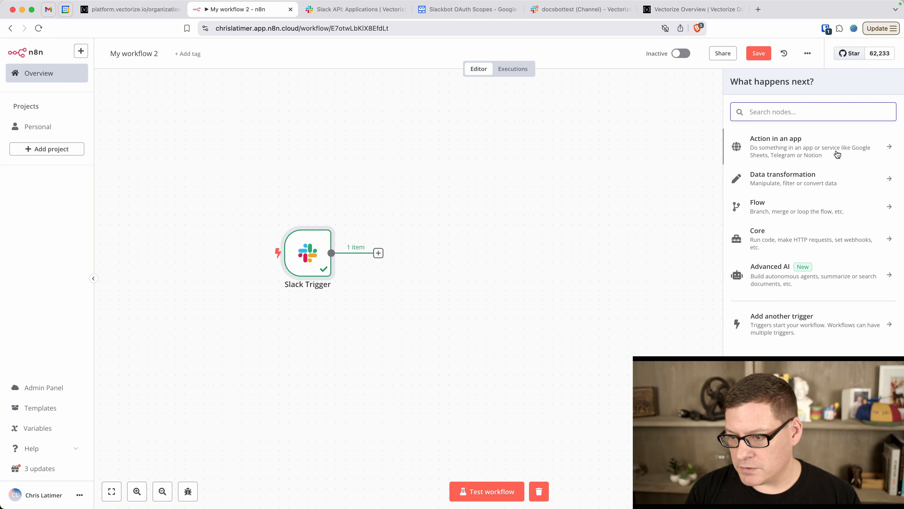
pyautogui.click(817, 239)
pyautogui.click(816, 182)
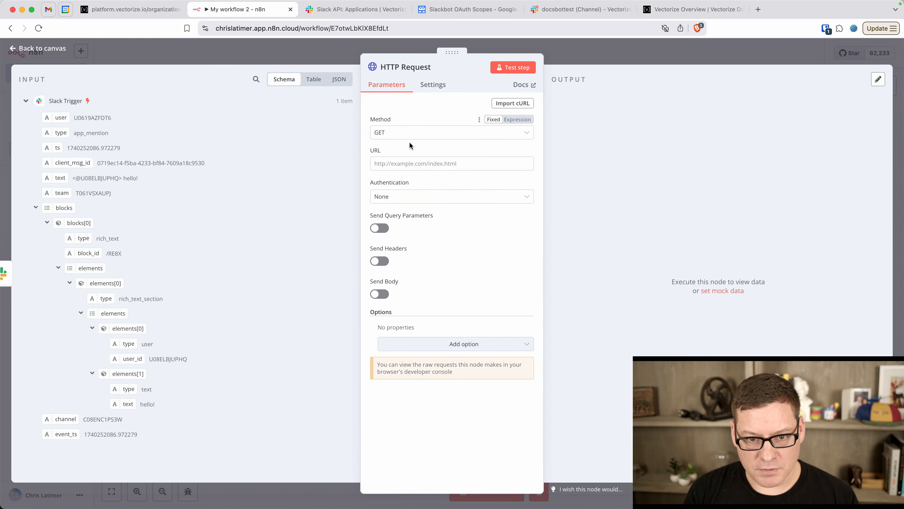
pyautogui.click(409, 132)
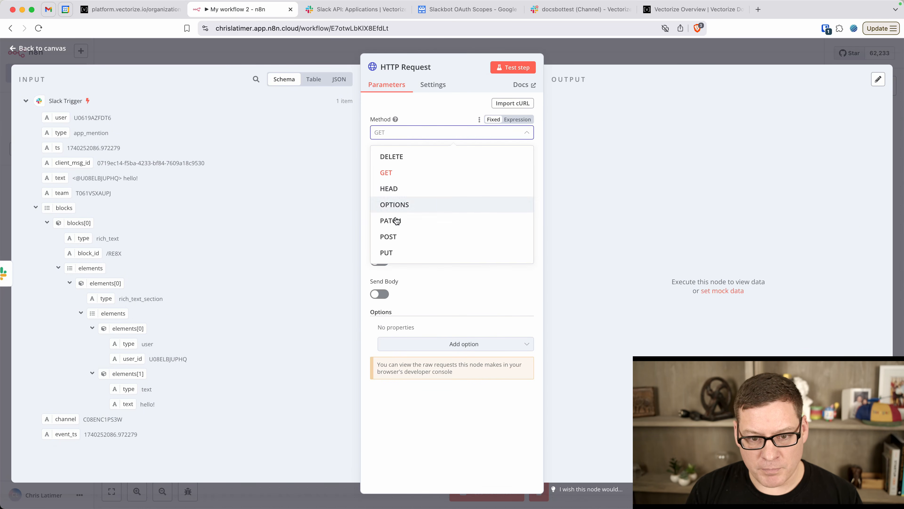
pyautogui.click(392, 236)
pyautogui.click(419, 164)
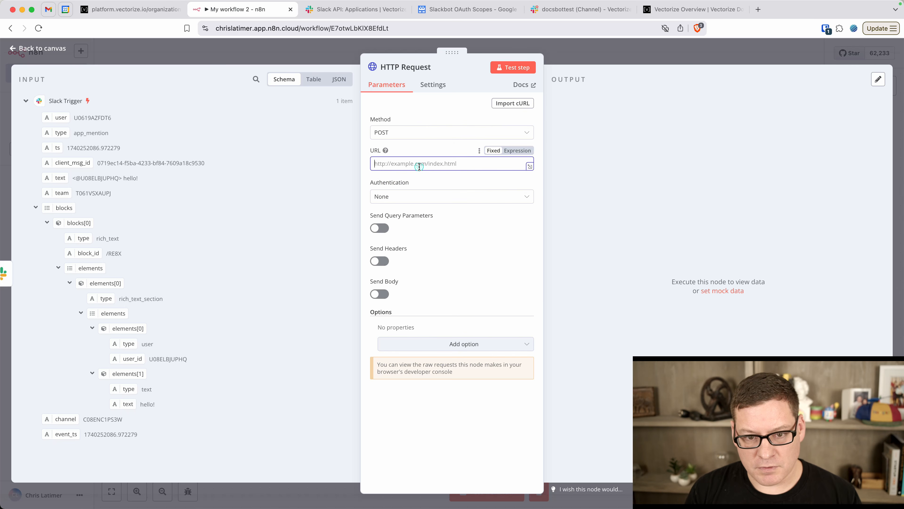
pyautogui.press('super+v')
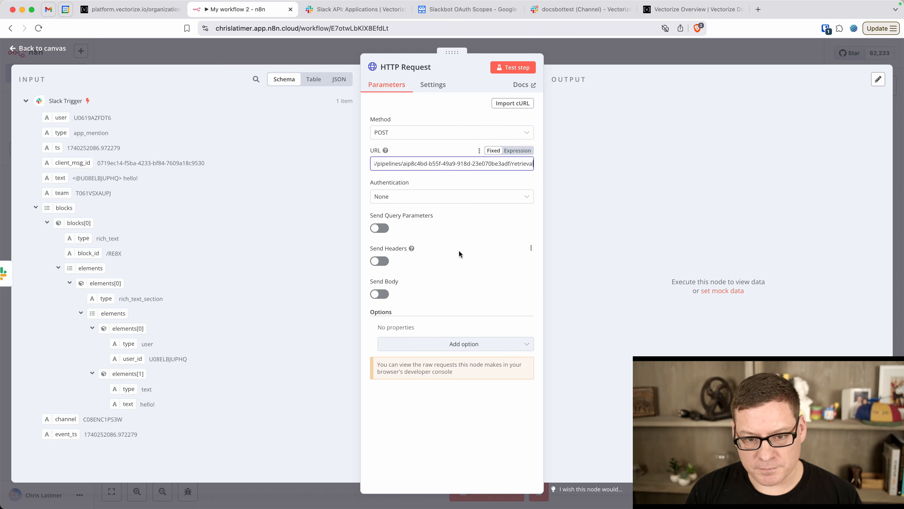
pyautogui.click(475, 253)
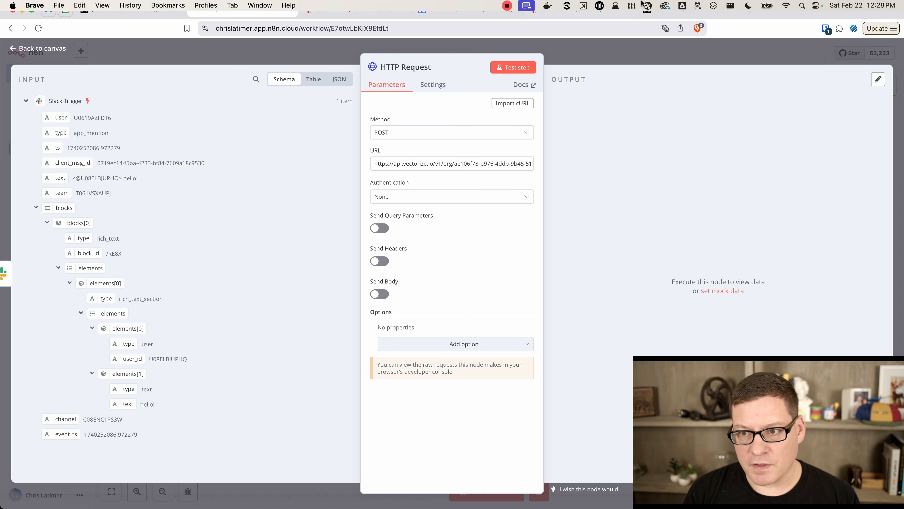
# Create a Vectorize access token named 'temptoken' expiring after 1 Hour and copy its value
pyautogui.click(693, 14)
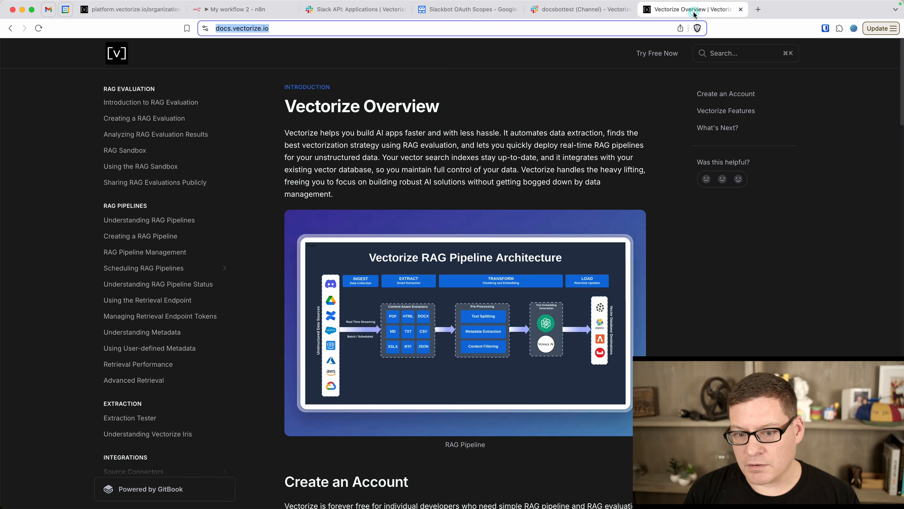
pyautogui.click(150, 11)
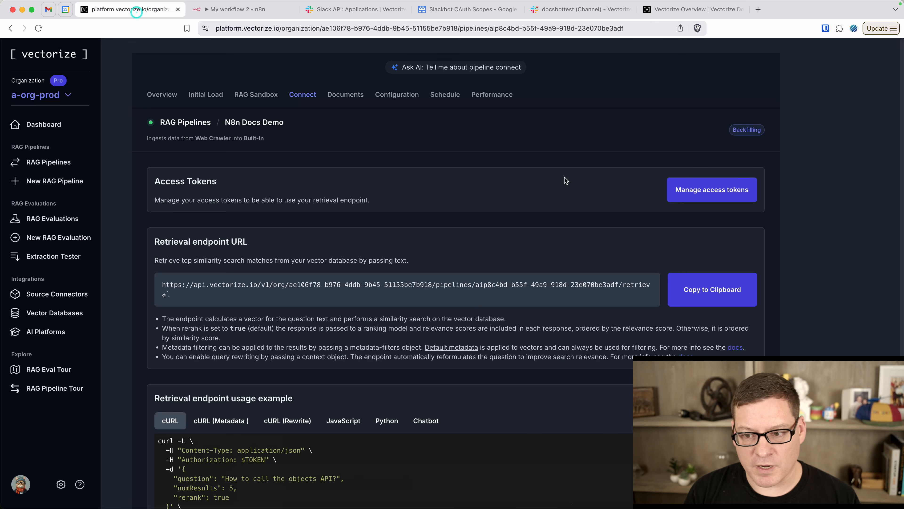
pyautogui.click(700, 192)
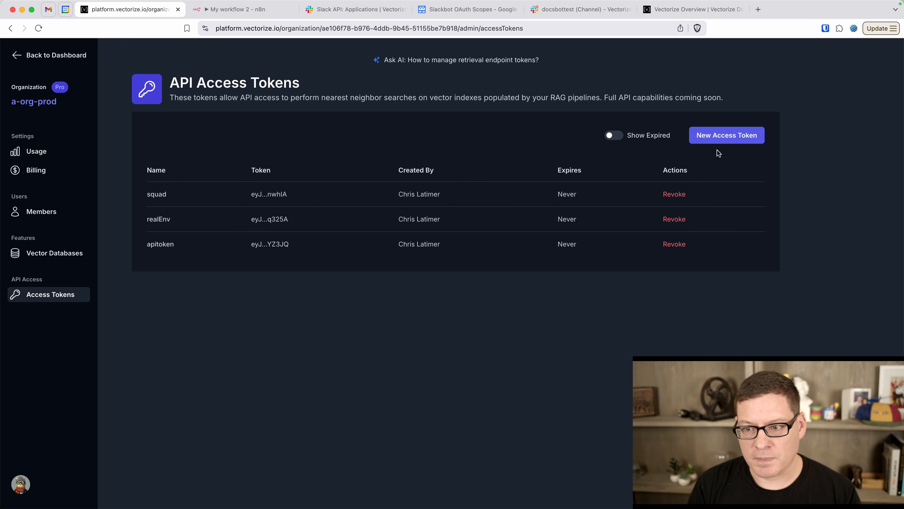
pyautogui.click(721, 135)
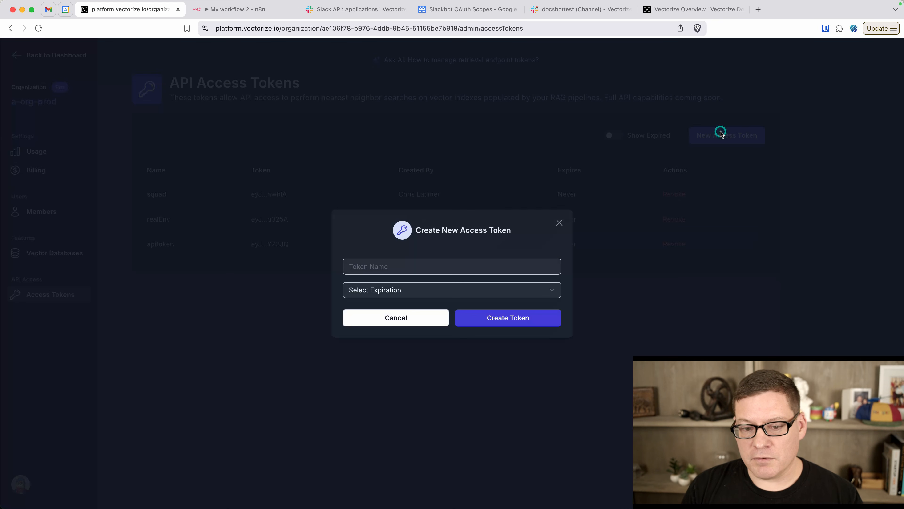
pyautogui.click(442, 269)
pyautogui.write('temptoken')
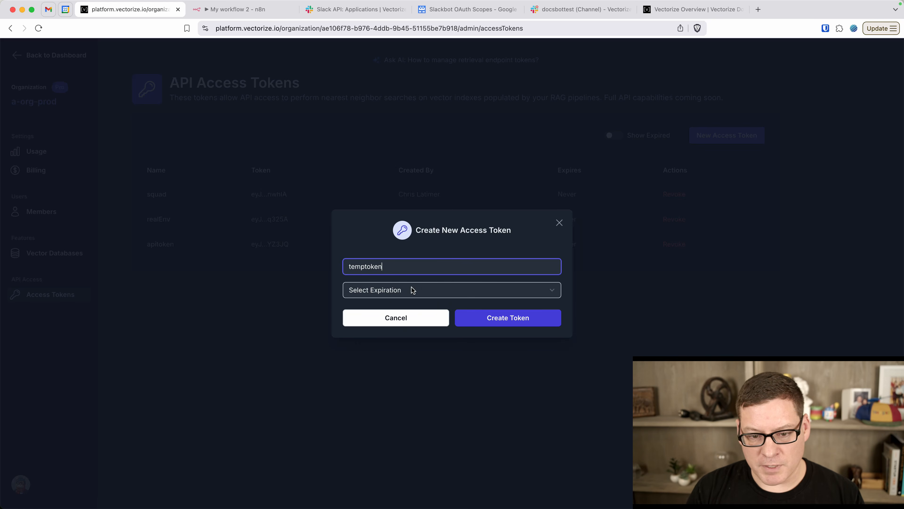
pyautogui.click(413, 290)
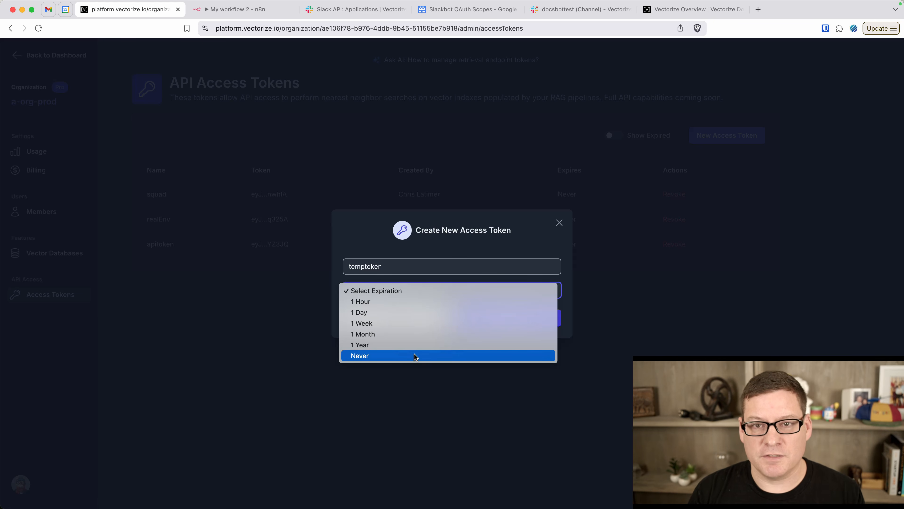
pyautogui.click(399, 301)
pyautogui.click(505, 320)
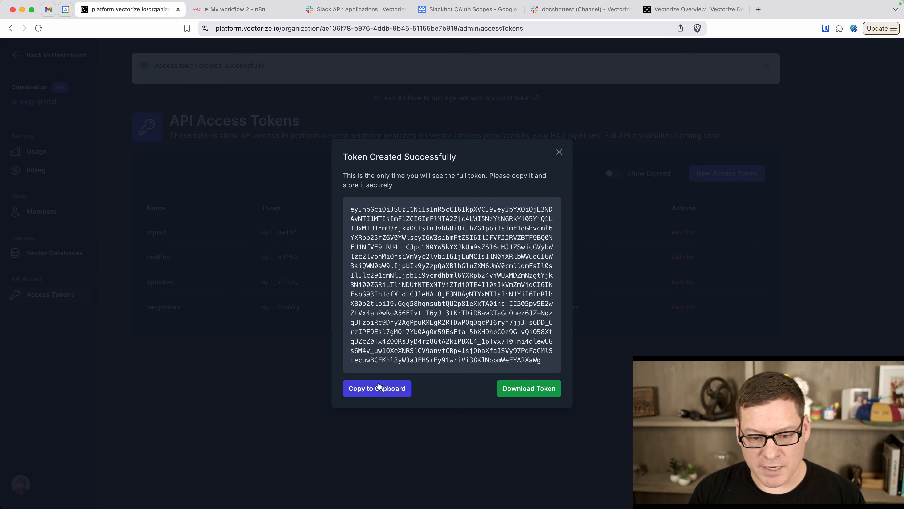
pyautogui.click(376, 389)
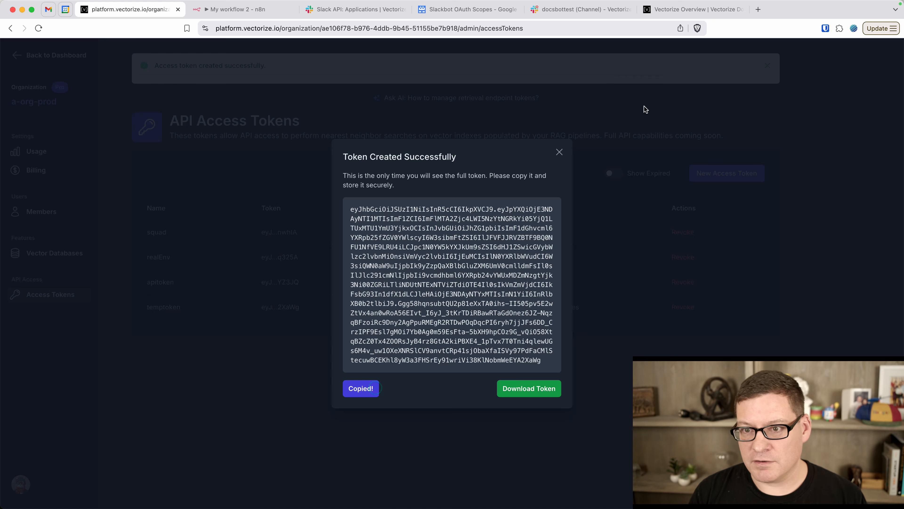
# Keep authentication None and add an Authorization header whose value is the pasted Vectorize token
pyautogui.click(240, 8)
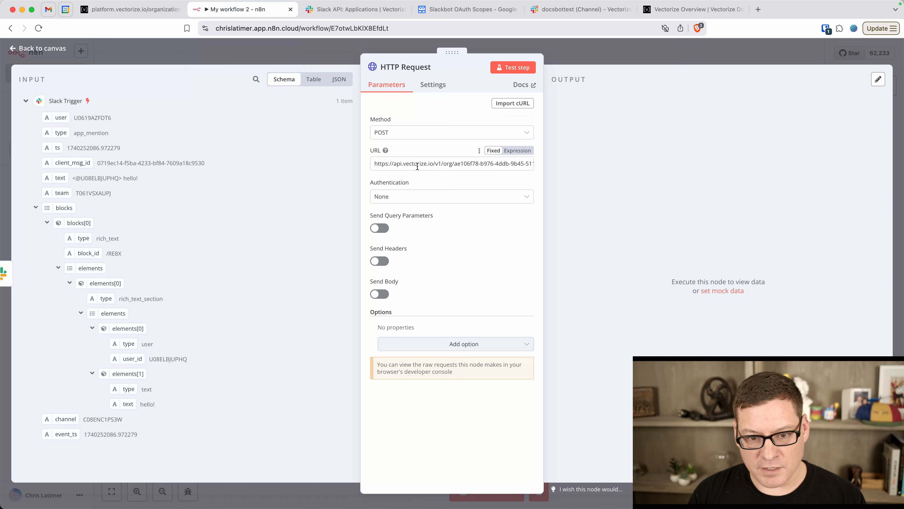
pyautogui.click(455, 200)
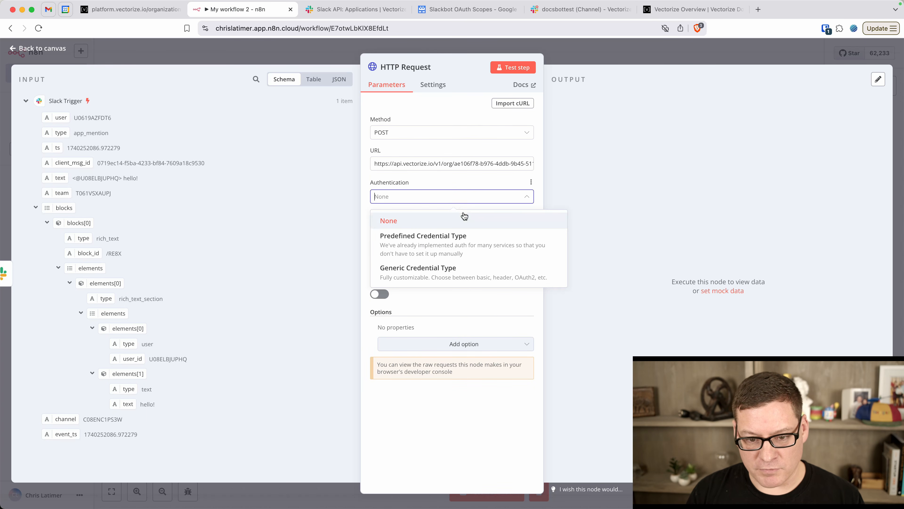
pyautogui.click(438, 179)
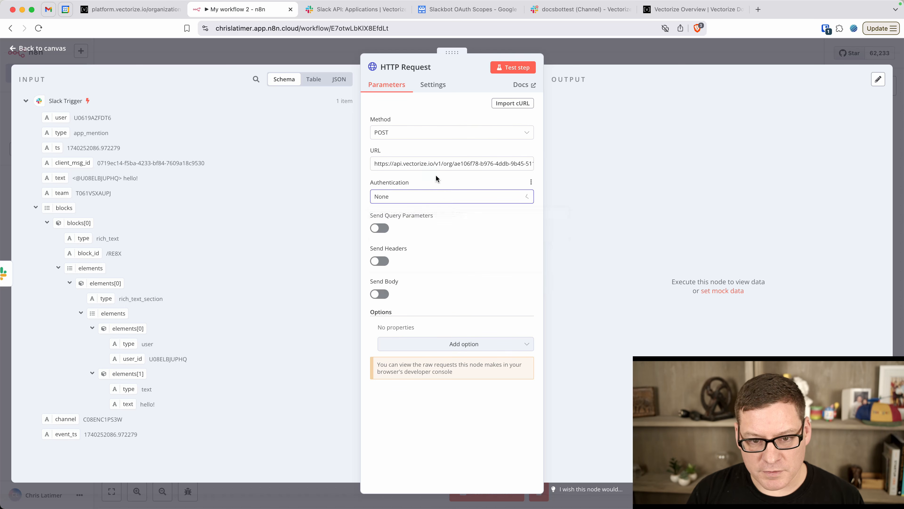
pyautogui.click(381, 262)
pyautogui.click(419, 338)
pyautogui.write('Authorization')
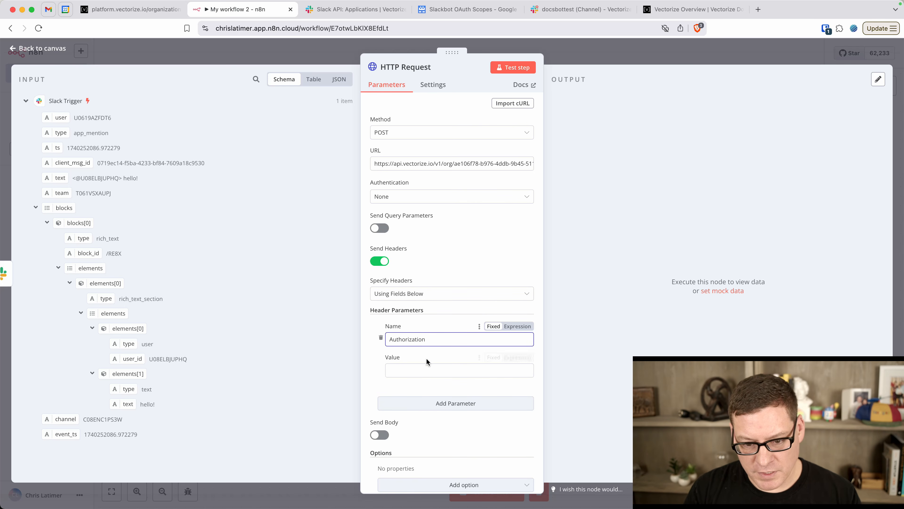
pyautogui.click(422, 367)
pyautogui.press('super+v')
pyautogui.scroll(-2, 421, 367)
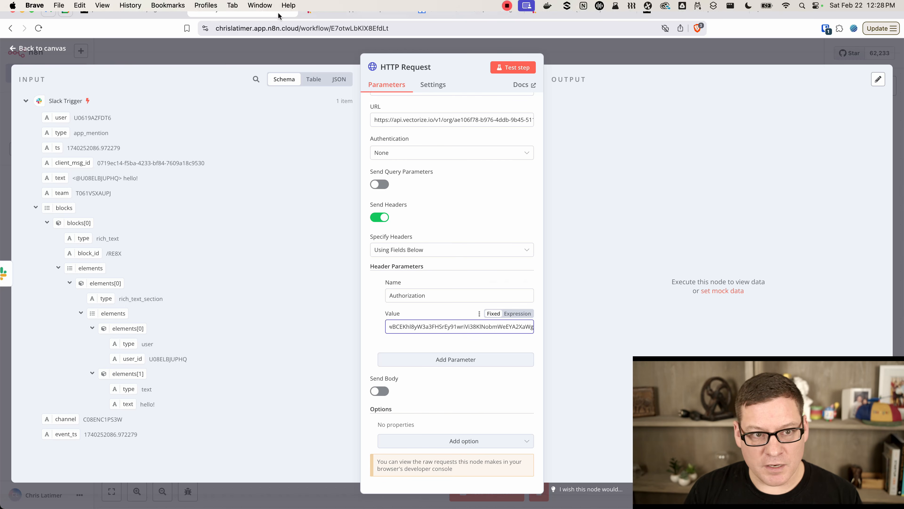
pyautogui.click(139, 15)
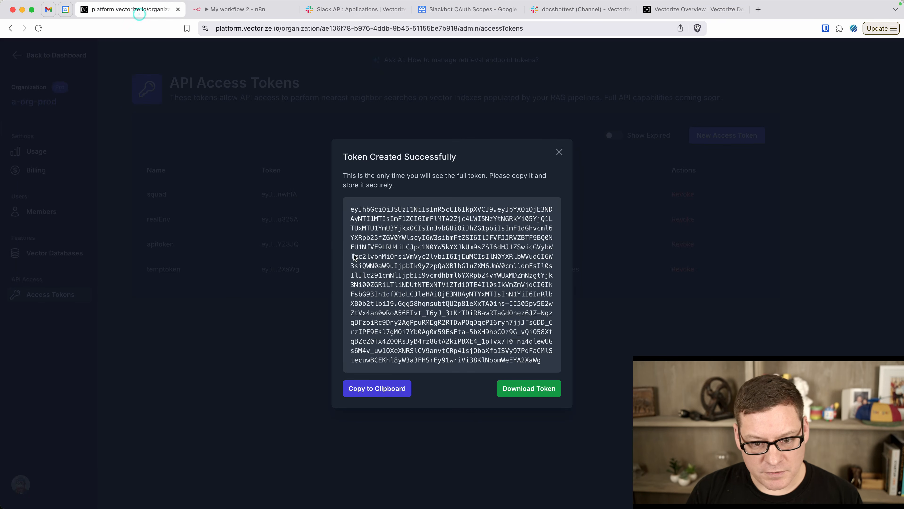
# Dismiss the token dialog and select the cURL example's JSON request body on the pipeline Connect page
pyautogui.click(559, 151)
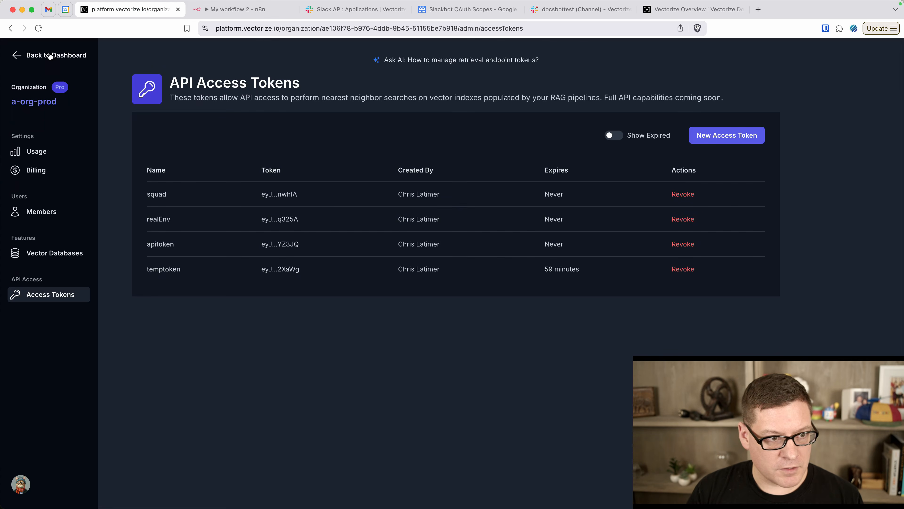
pyautogui.hscroll(-5, 182, 144)
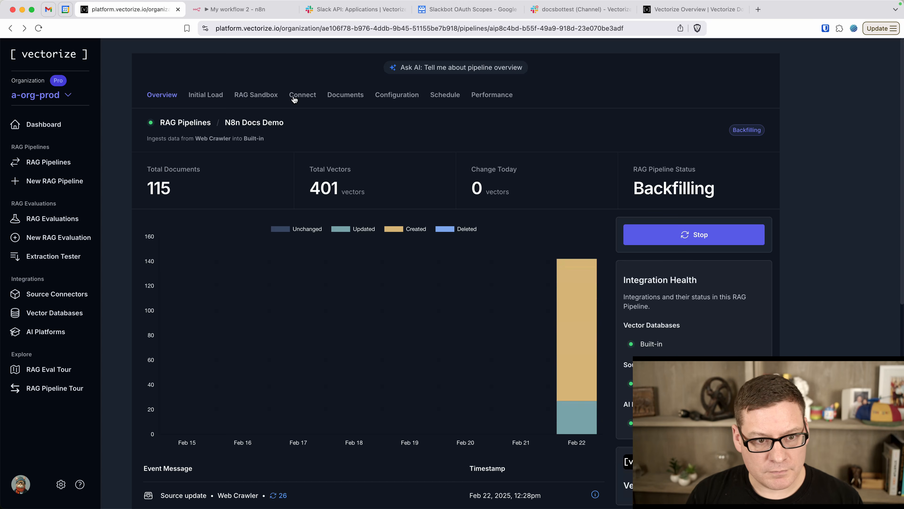
pyautogui.click(303, 96)
pyautogui.scroll(-5, 315, 256)
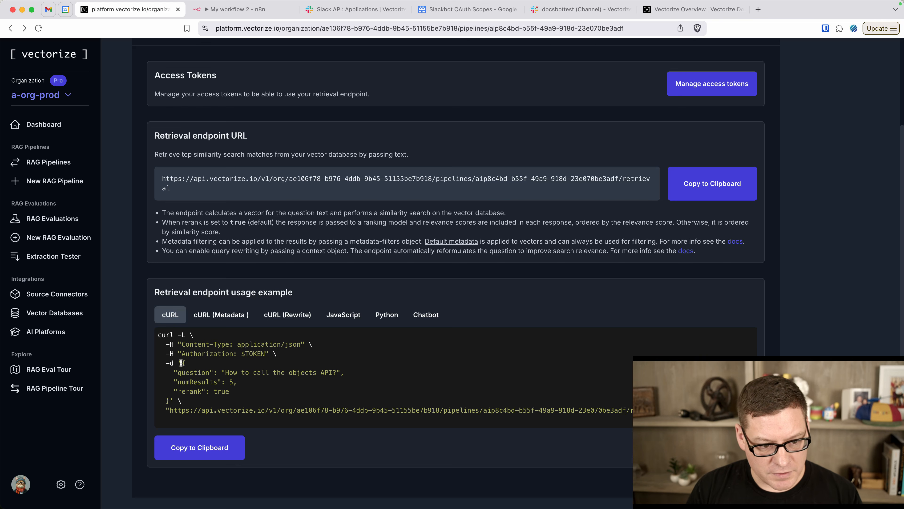
pyautogui.moveTo(182, 363); pyautogui.dragTo(170, 401)
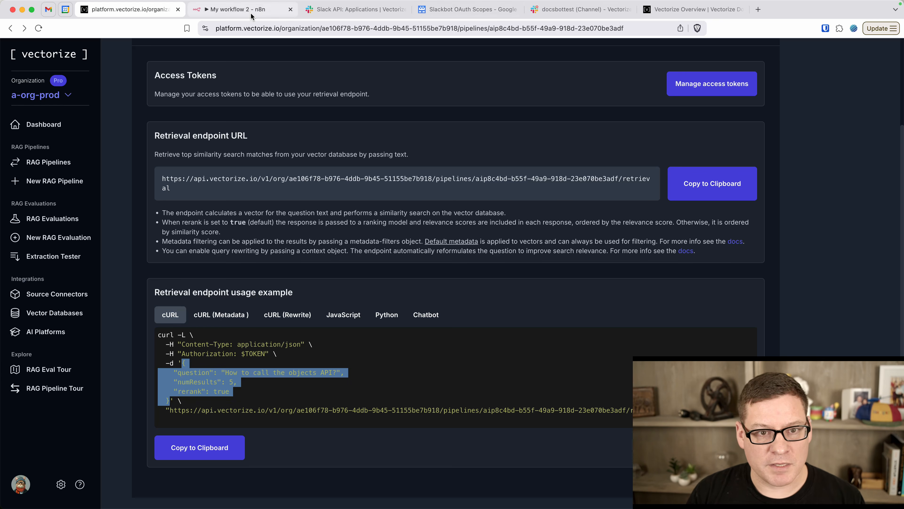
pyautogui.click(261, 11)
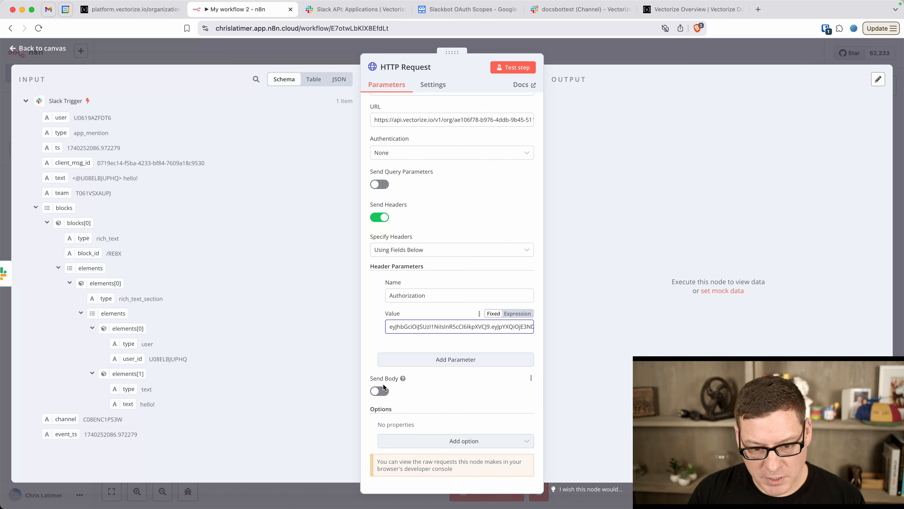
# Enable Send Body with JSON content type and set Specify Body to Using JSON
pyautogui.click(380, 391)
pyautogui.scroll(-3, 417, 377)
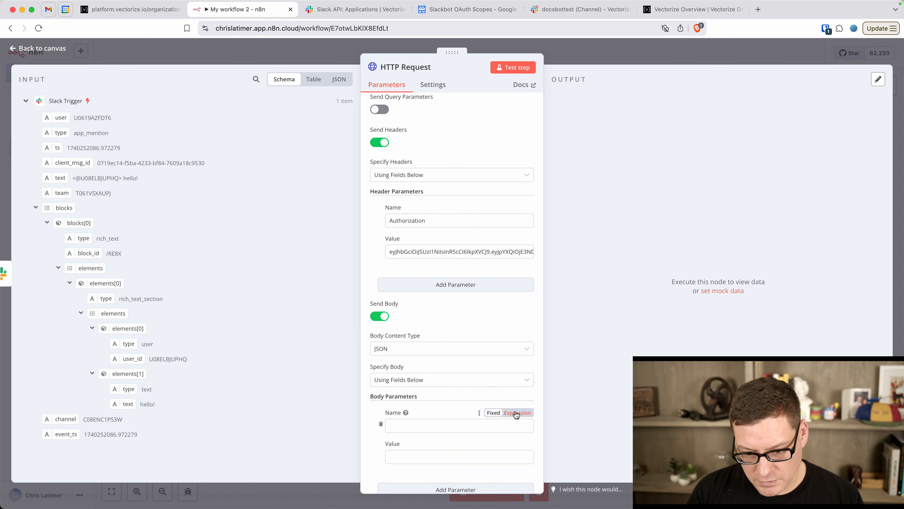
pyautogui.scroll(-2, 448, 406)
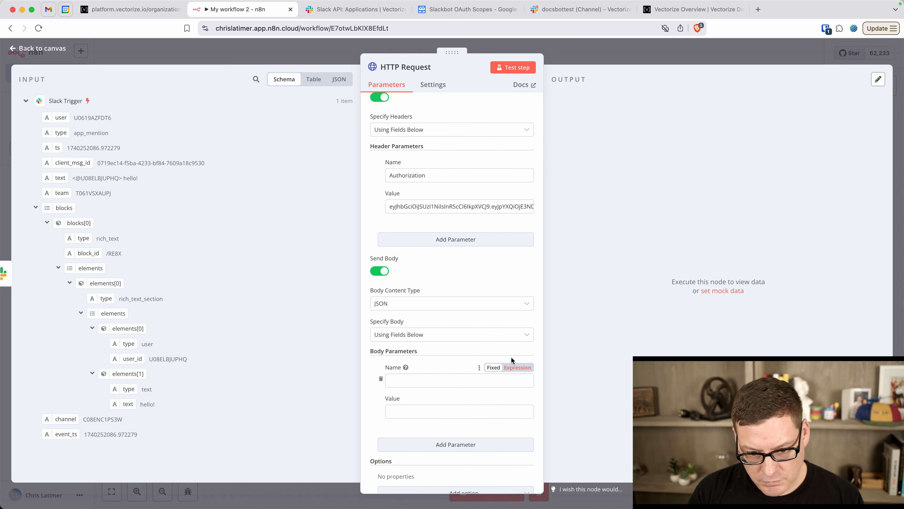
pyautogui.click(448, 337)
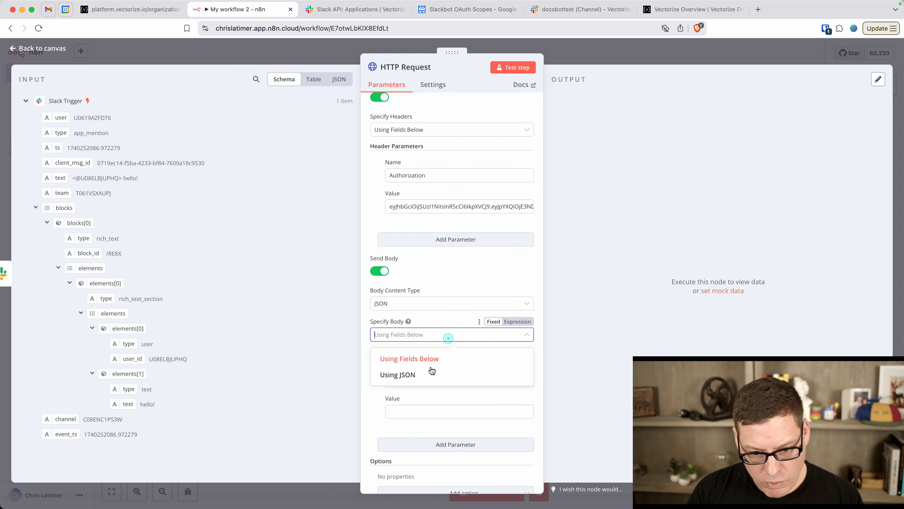
pyautogui.click(430, 374)
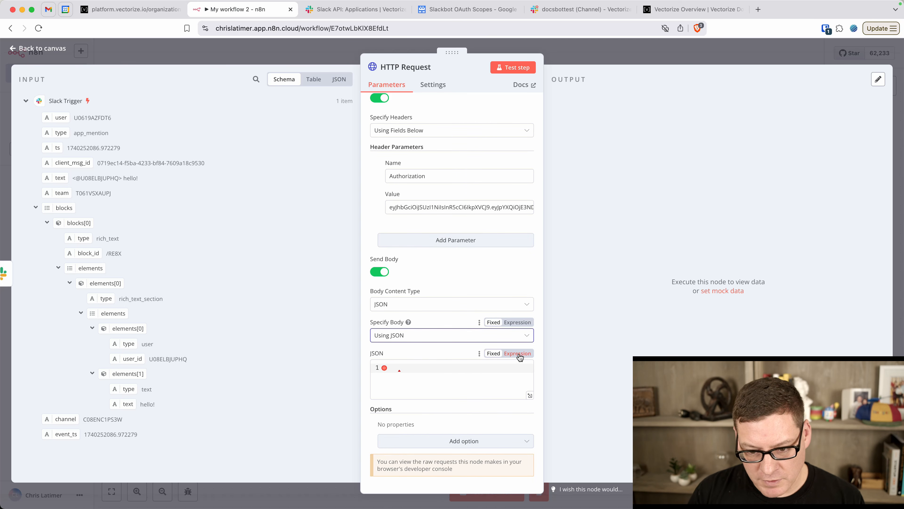
# Paste the example Vectorize JSON body and delete its hardcoded sample question
pyautogui.click(462, 374)
pyautogui.press('super+v')
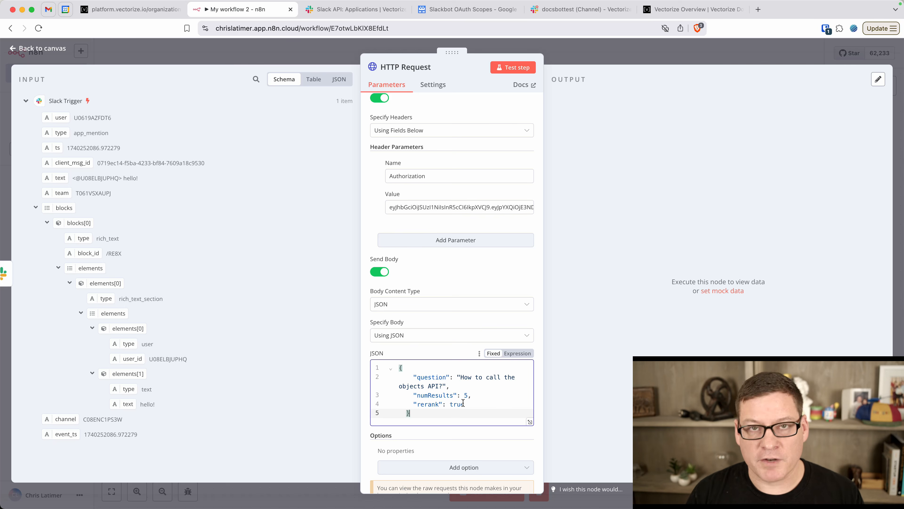
pyautogui.click(460, 377)
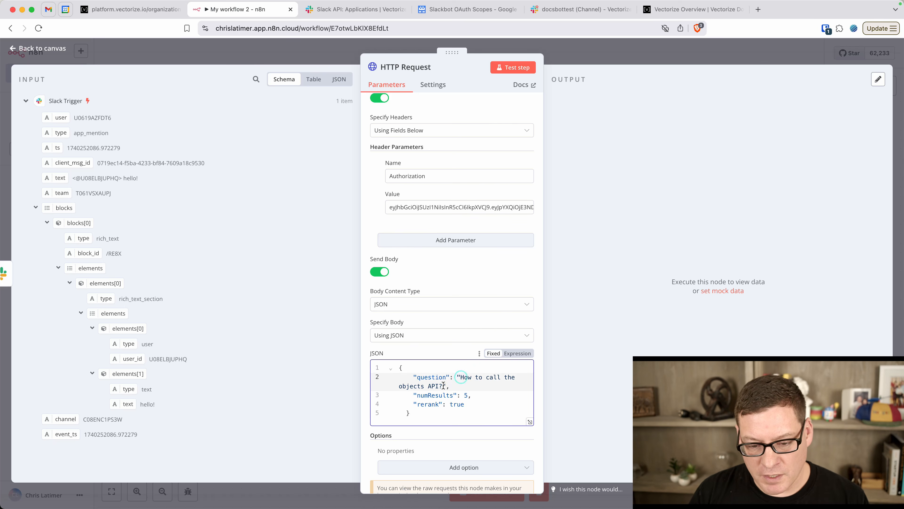
pyautogui.keyDown('shift'); pyautogui.click(441, 386); pyautogui.keyUp('shift')
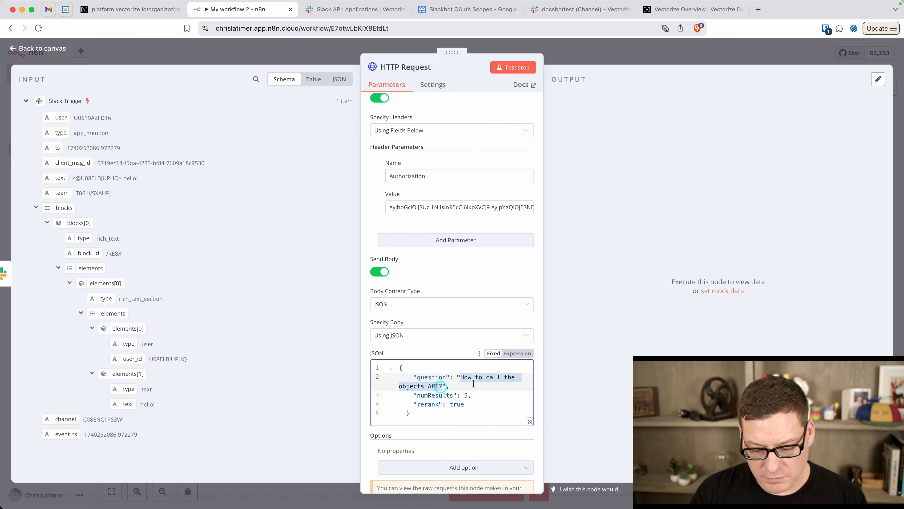
pyautogui.press('BackSpace')
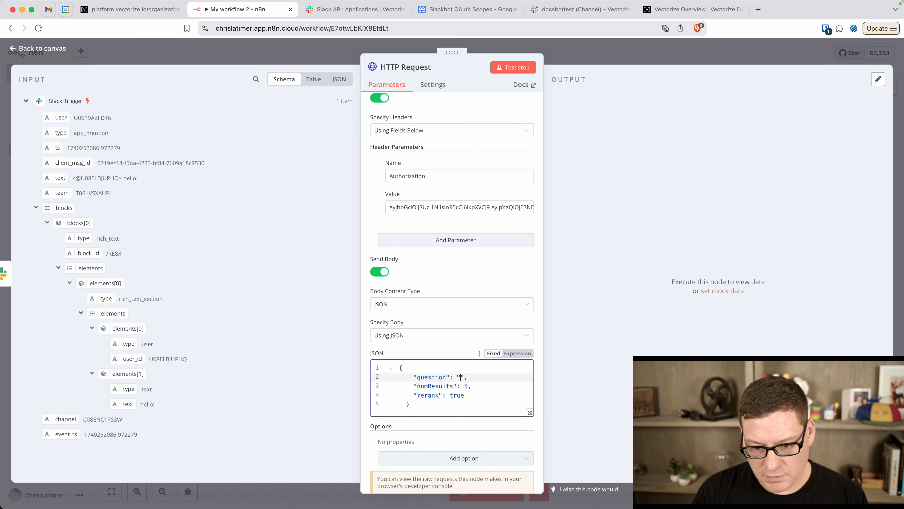
# Make the body an expression and map the Slack Trigger text field into question as {{ $json.text }}
pyautogui.click(523, 354)
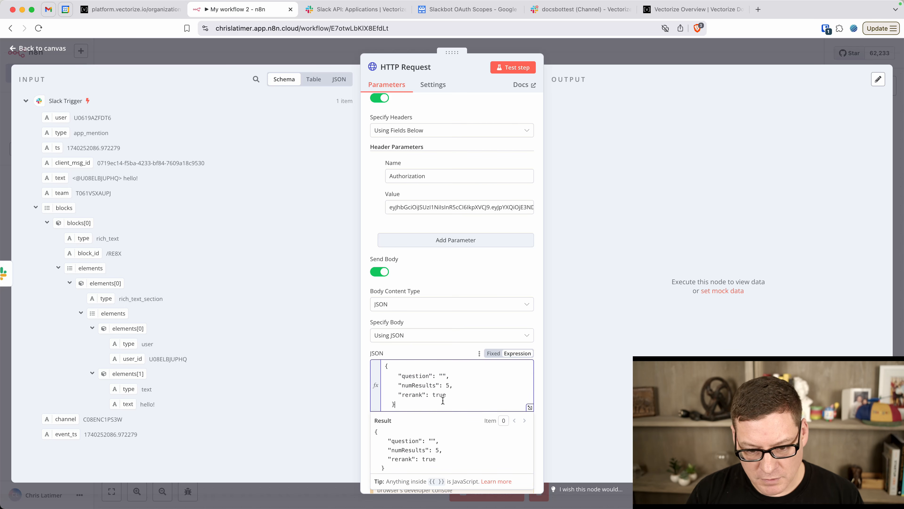
pyautogui.click(443, 375)
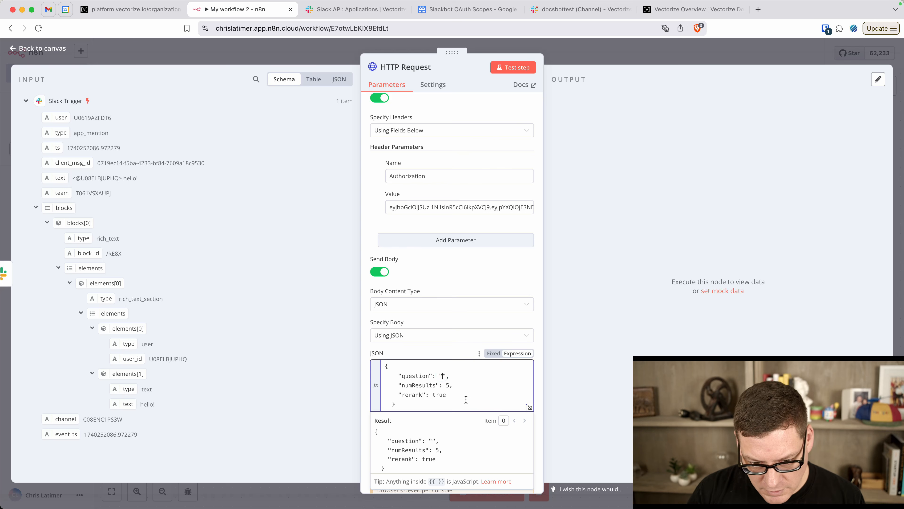
pyautogui.scroll(-1, 466, 399)
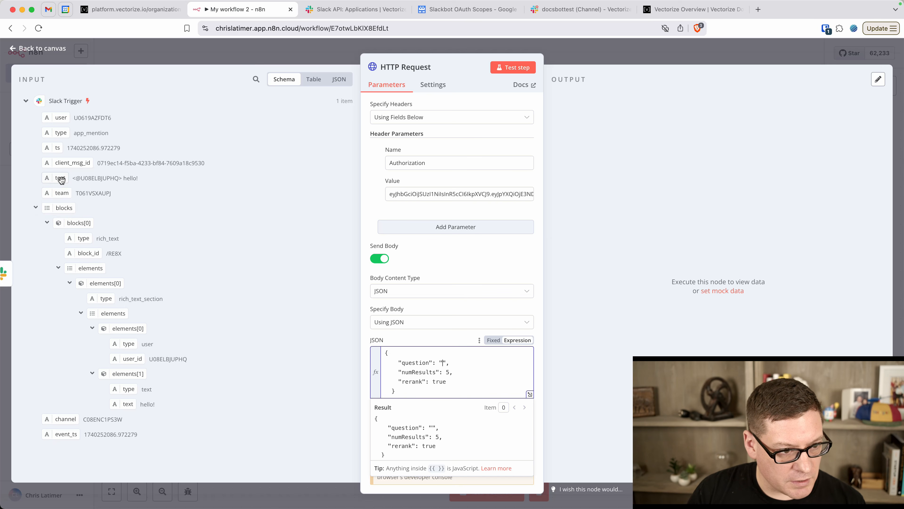
pyautogui.moveTo(53, 177); pyautogui.dragTo(442, 364)
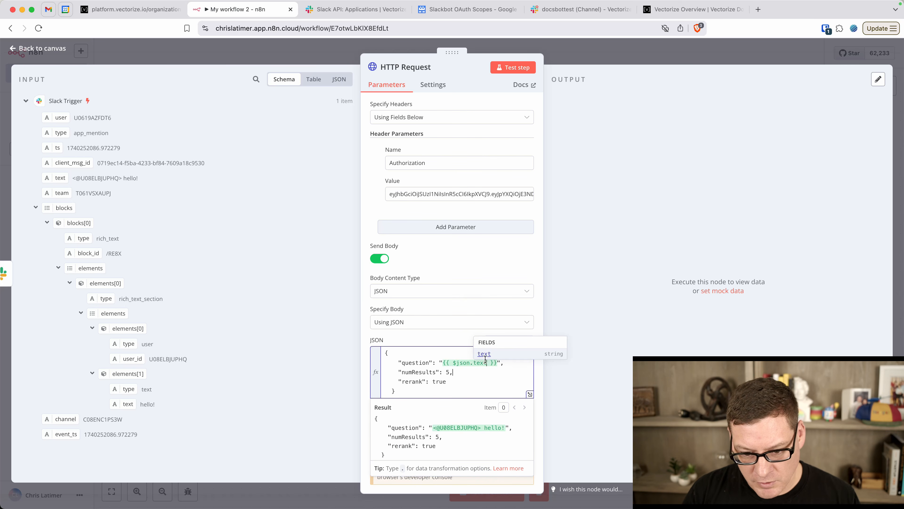
pyautogui.scroll(-1, 459, 426)
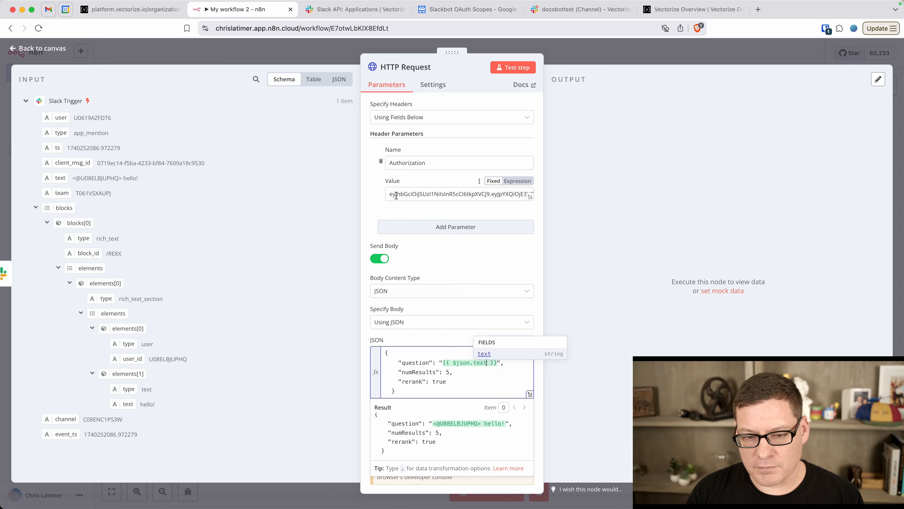
# Run the HTTP Request step and browse the returned Vectorize documentation chunks in the Output table
pyautogui.click(512, 67)
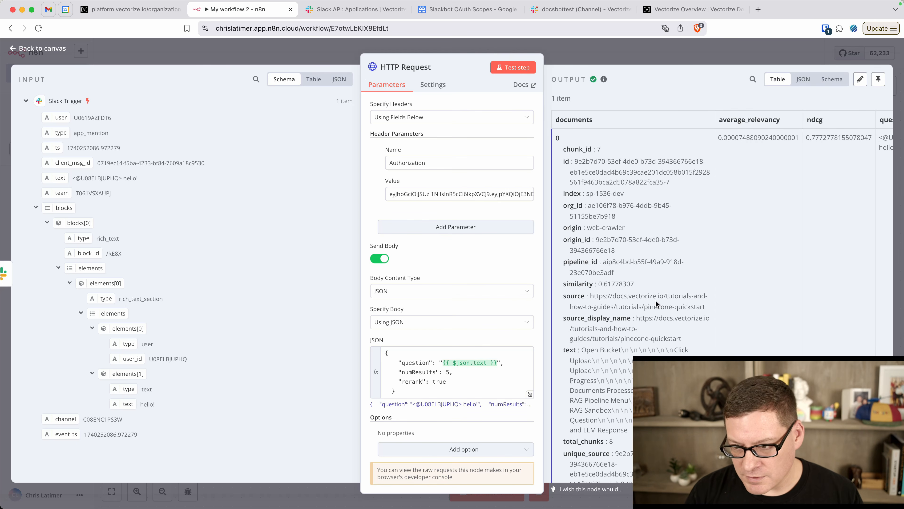
pyautogui.hscroll(5, 656, 299)
pyautogui.hscroll(-5, 660, 310)
pyautogui.scroll(-5, 660, 318)
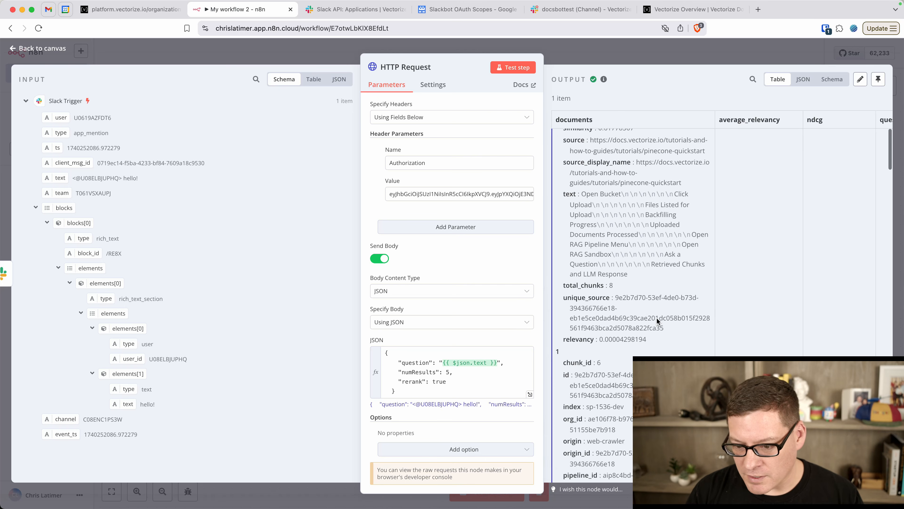
pyautogui.scroll(-5, 657, 318)
pyautogui.scroll(3, 657, 318)
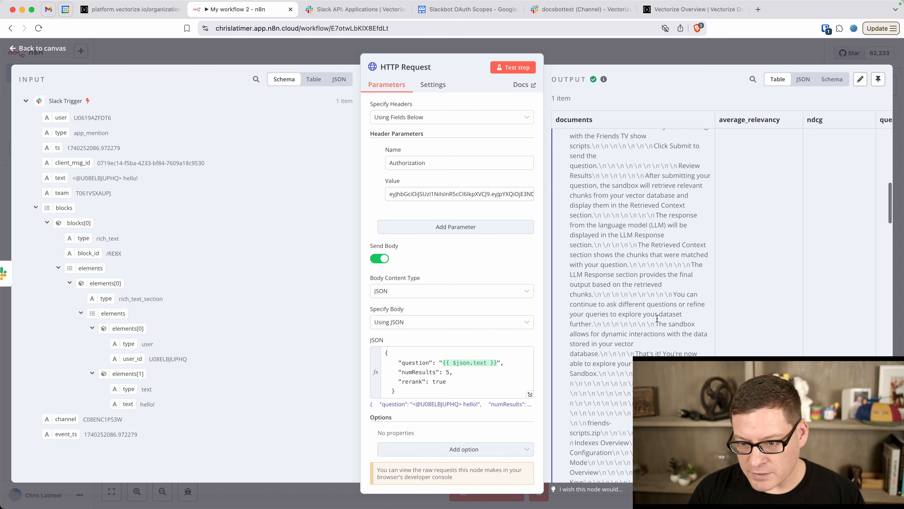
pyautogui.scroll(-5, 611, 193)
pyautogui.scroll(-10, 612, 193)
pyautogui.scroll(-12, 612, 193)
pyautogui.scroll(-8, 611, 194)
pyautogui.scroll(-3, 611, 194)
pyautogui.moveTo(265, 491)
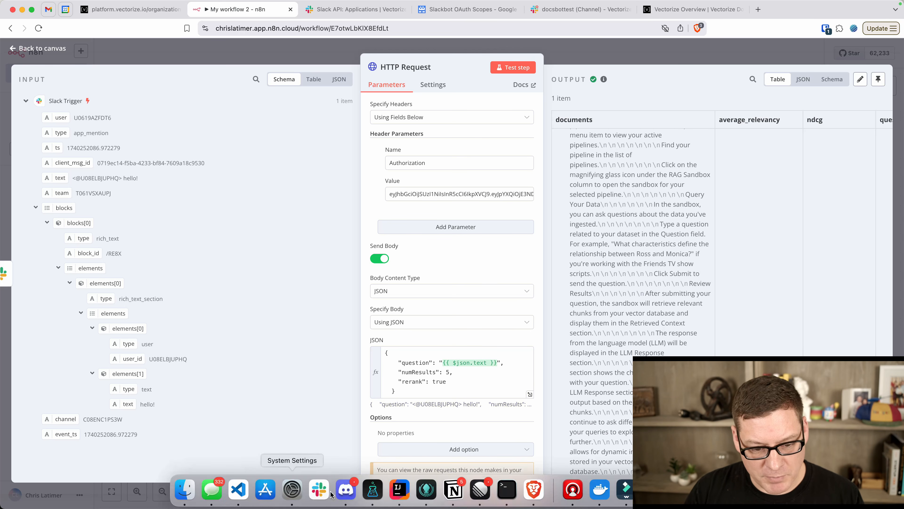
pyautogui.click(575, 9)
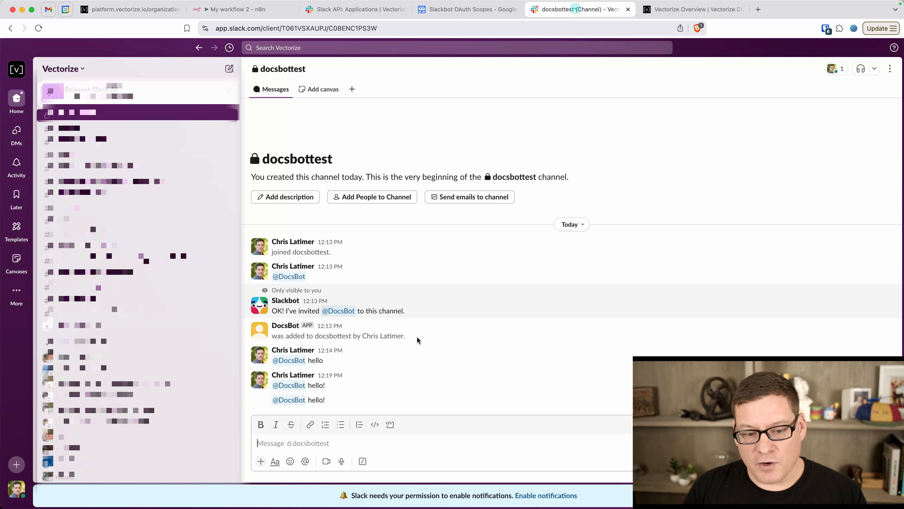
pyautogui.write('@Do')
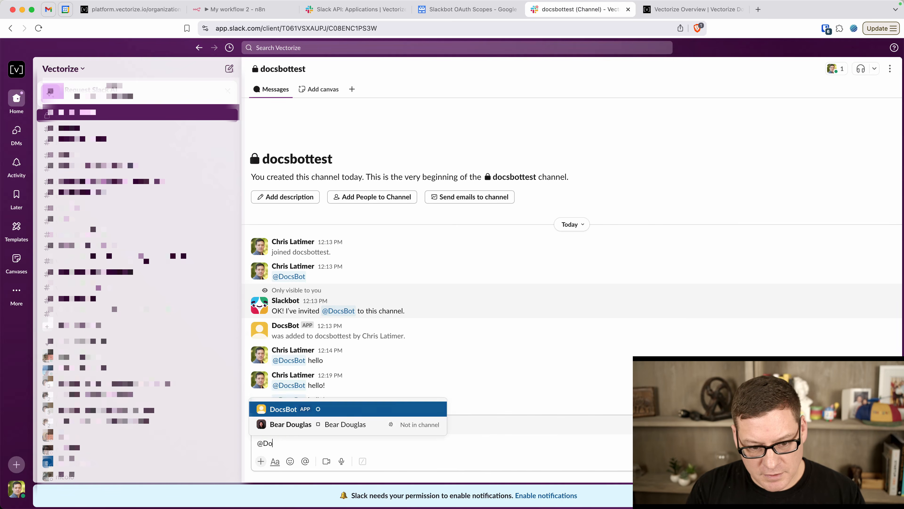
pyautogui.write('csBot what is')
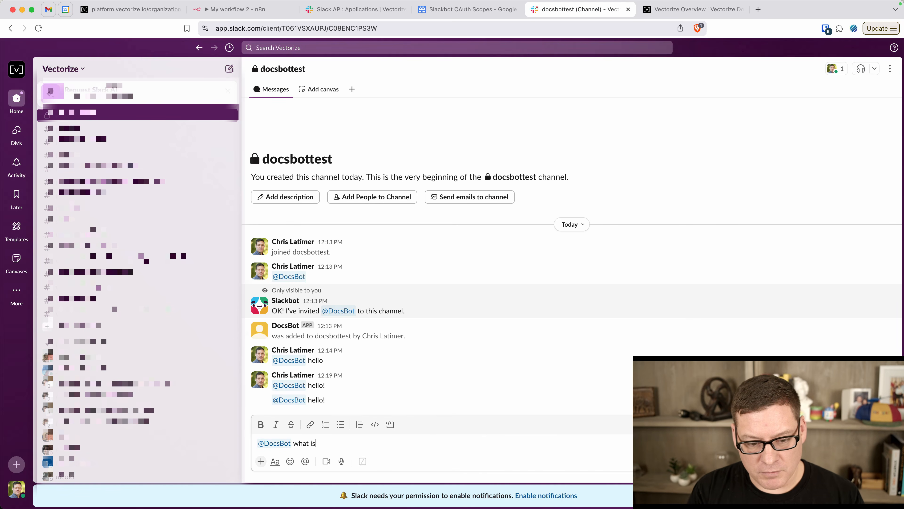
pyautogui.write(' a RAG sand')
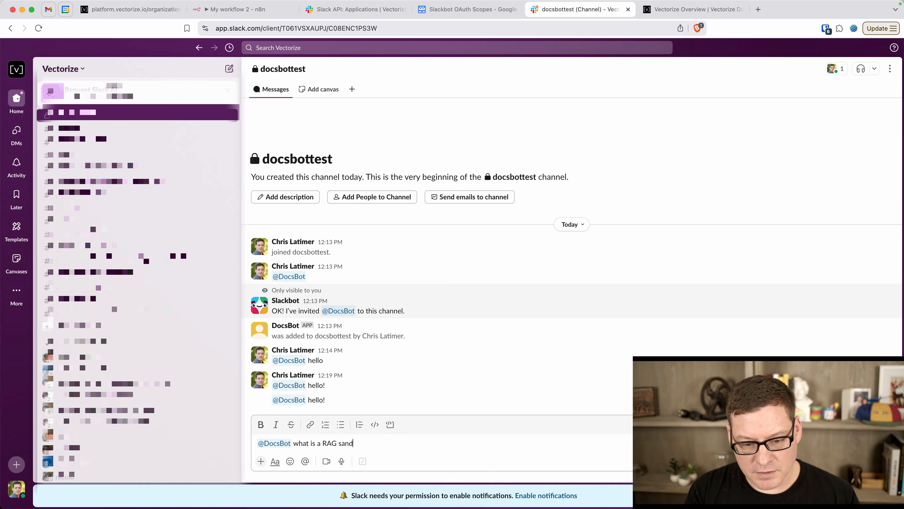
pyautogui.write('box?')
pyautogui.press('Return')
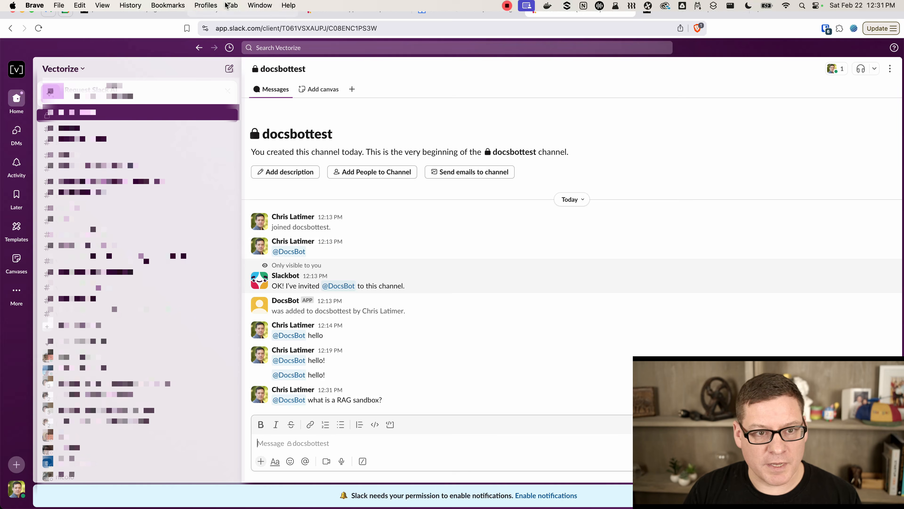
pyautogui.click(228, 10)
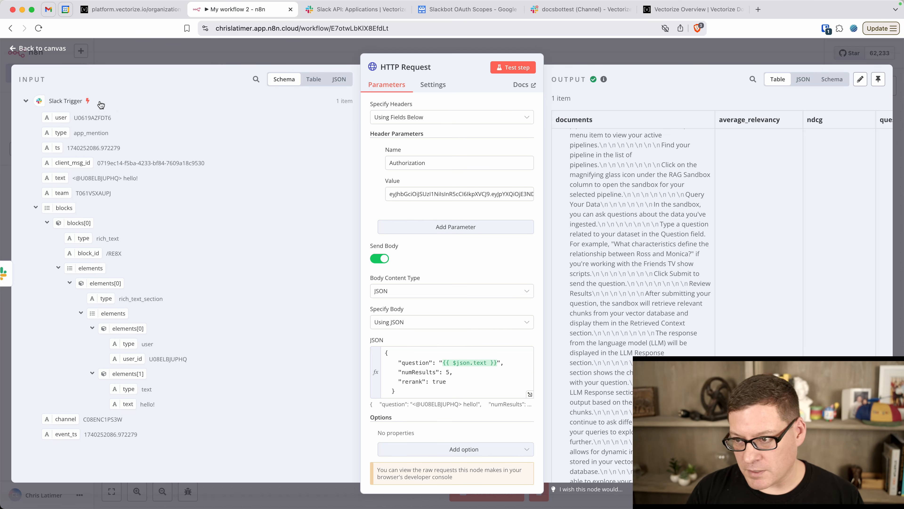
# Start a workflow test run and repost the RAG sandbox question in Slack to trigger it
pyautogui.click(39, 51)
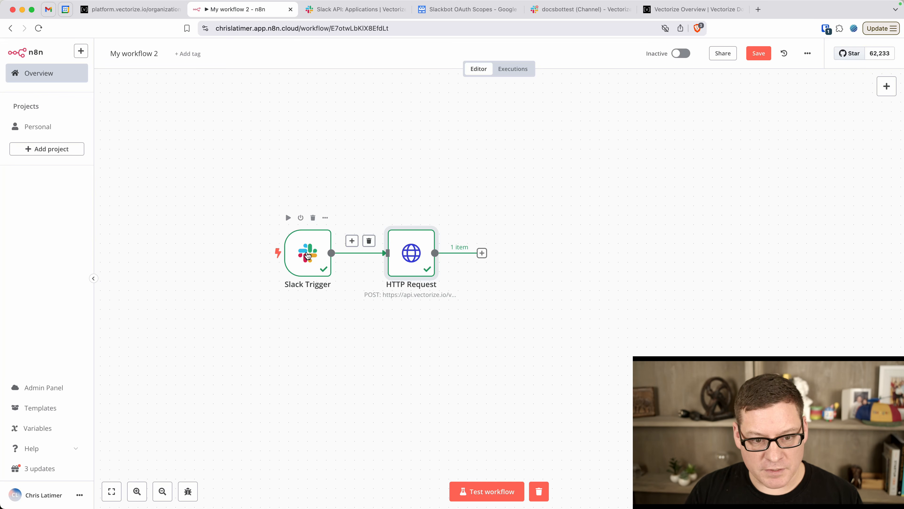
pyautogui.click(491, 491)
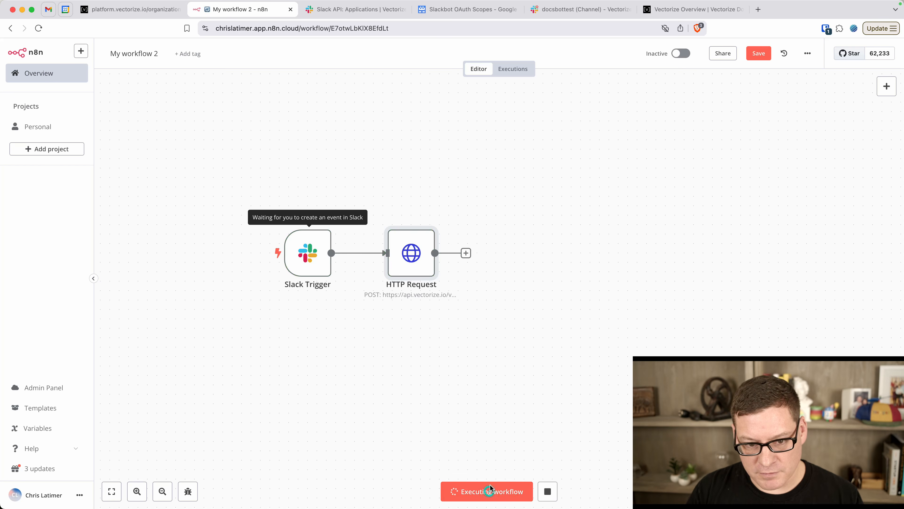
pyautogui.click(581, 14)
pyautogui.moveTo(396, 398); pyautogui.dragTo(269, 403)
pyautogui.press('super+c')
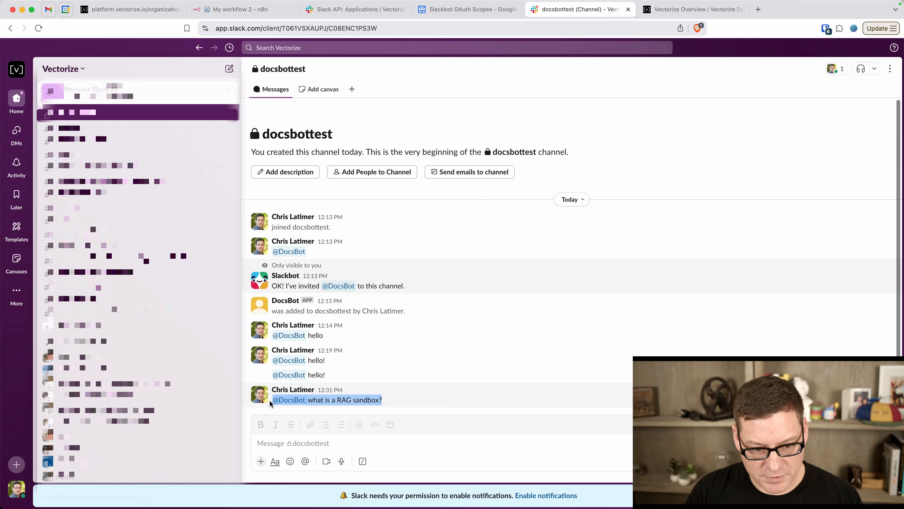
pyautogui.click(306, 434)
pyautogui.press('super+v')
pyautogui.press('Return')
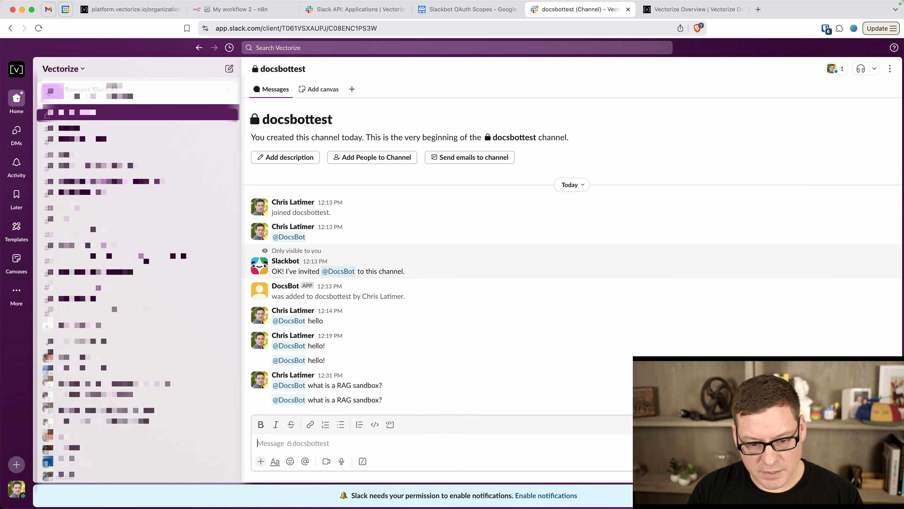
pyautogui.click(240, 10)
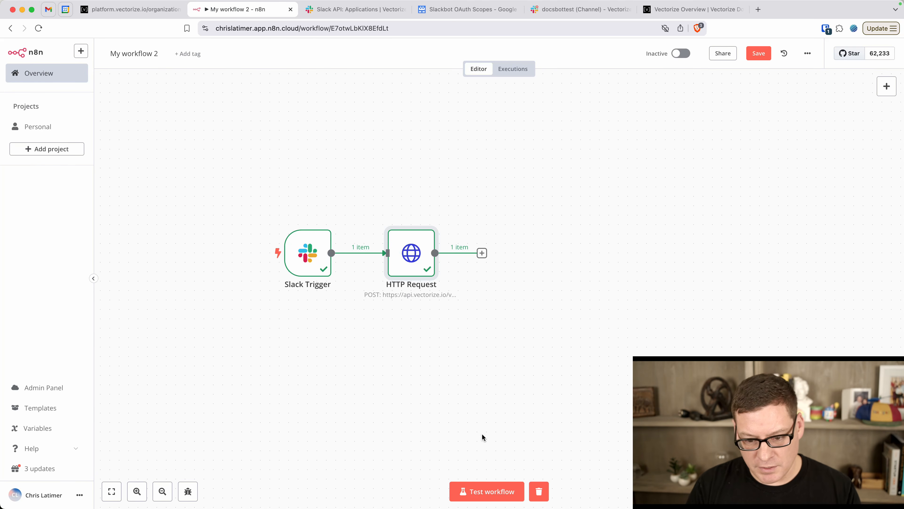
pyautogui.moveTo(409, 247)
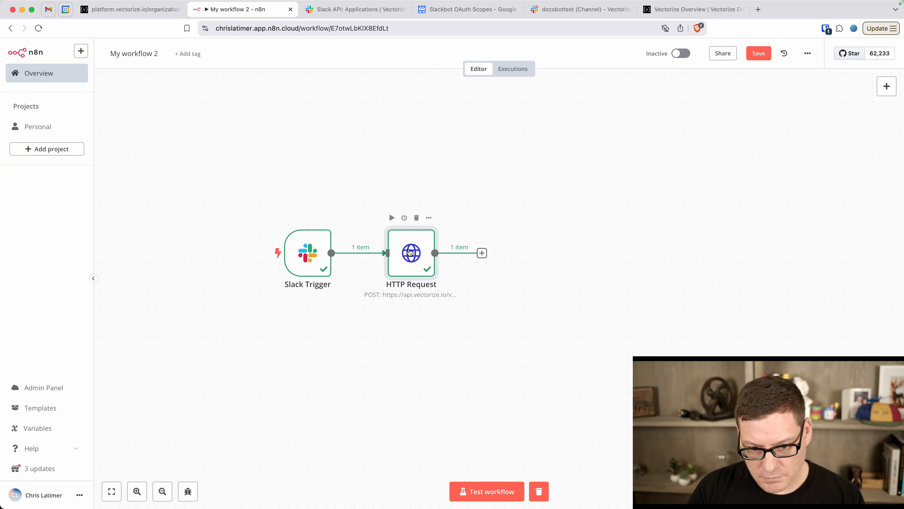
# Review the HTTP Request output's RAG sandbox chunks, including the 0.960199832 average relevancy score
pyautogui.doubleClick(410, 247)
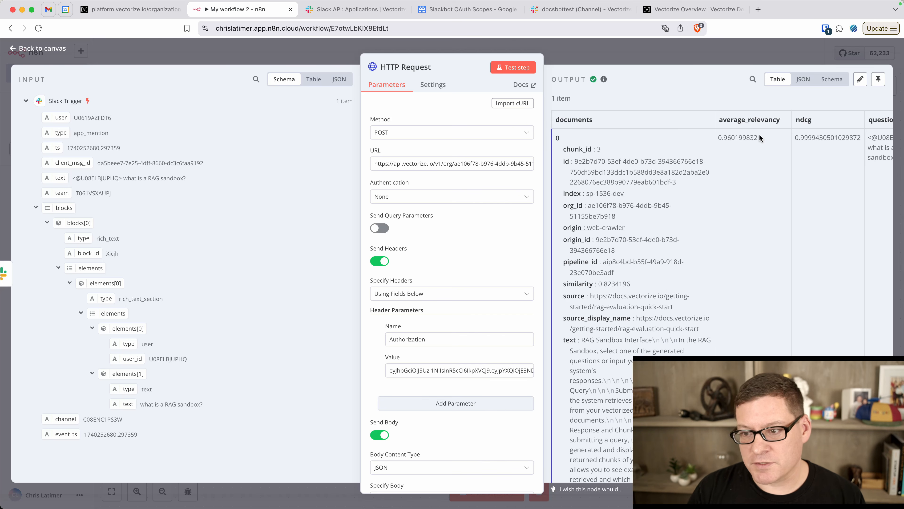
pyautogui.moveTo(762, 137); pyautogui.dragTo(717, 136)
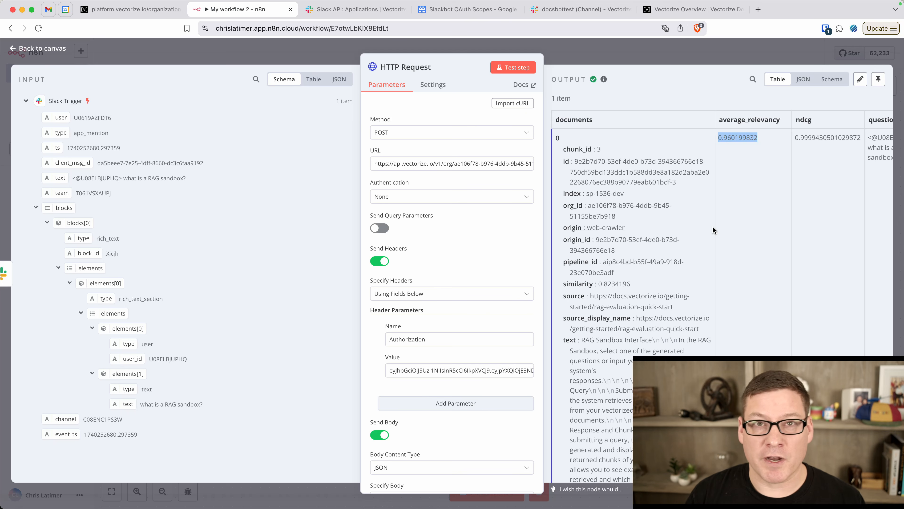
pyautogui.scroll(-3, 654, 291)
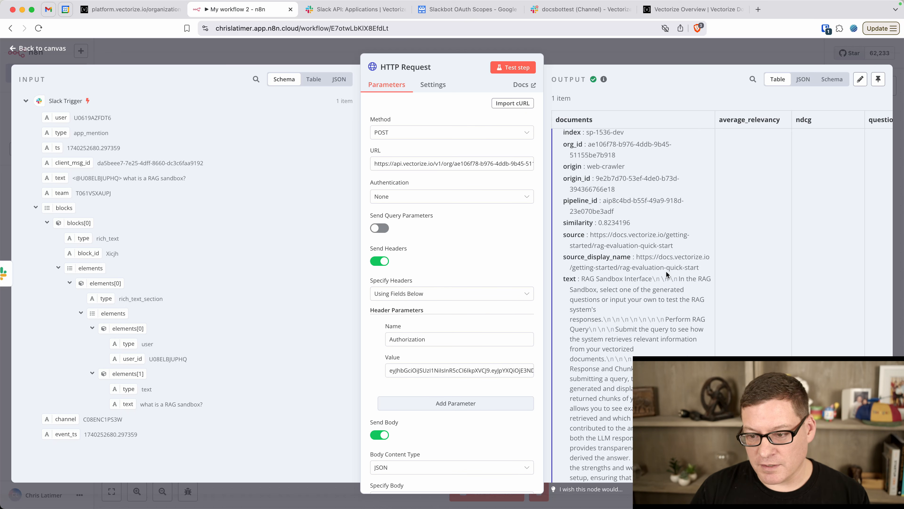
pyautogui.scroll(-10, 655, 292)
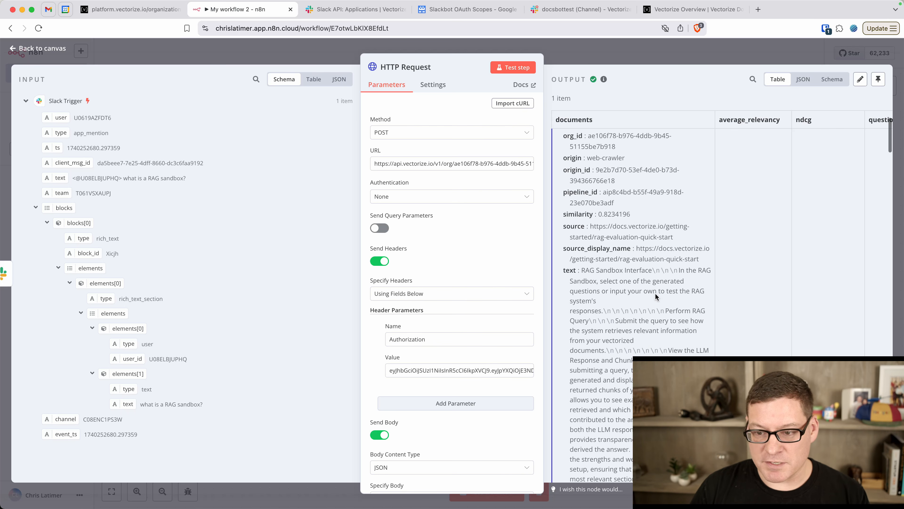
pyautogui.scroll(-10, 656, 294)
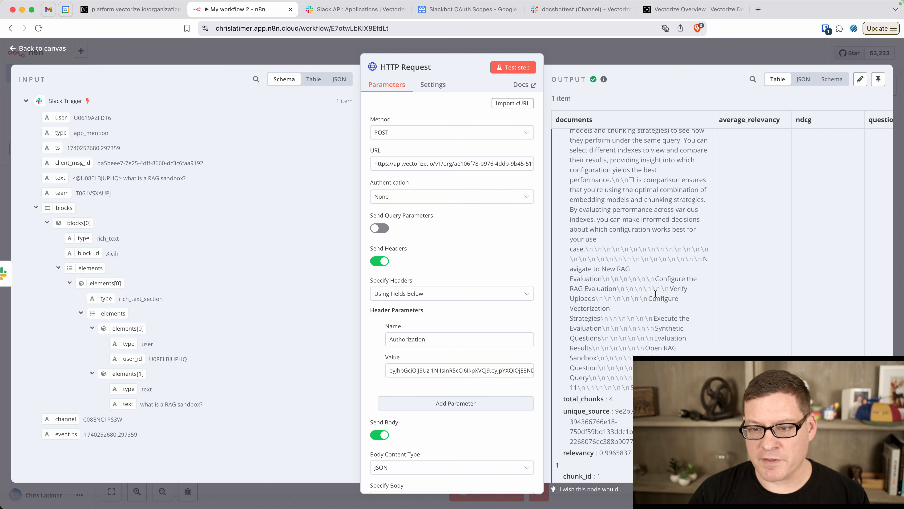
pyautogui.scroll(-8, 656, 294)
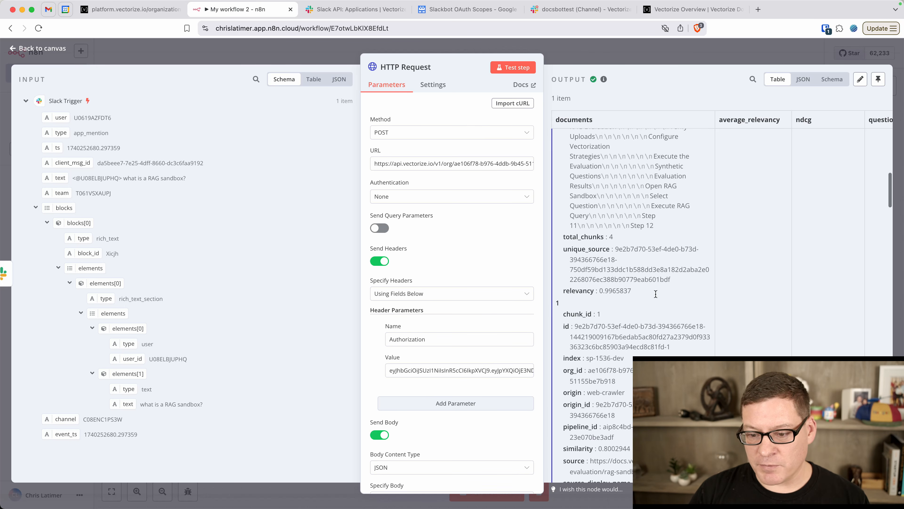
pyautogui.scroll(-5, 655, 293)
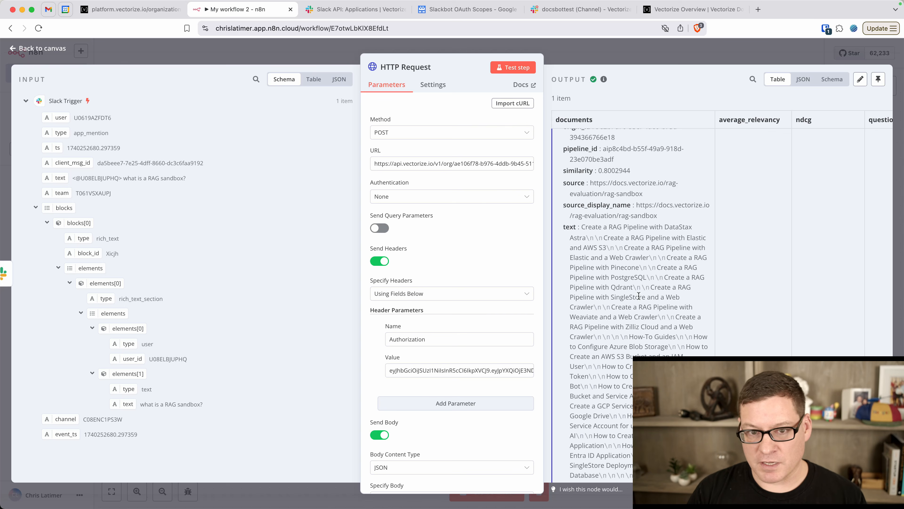
# Back on the canvas, add an OpenAI node with the 'Message a model' action after HTTP Request
pyautogui.click(44, 54)
pyautogui.click(485, 187)
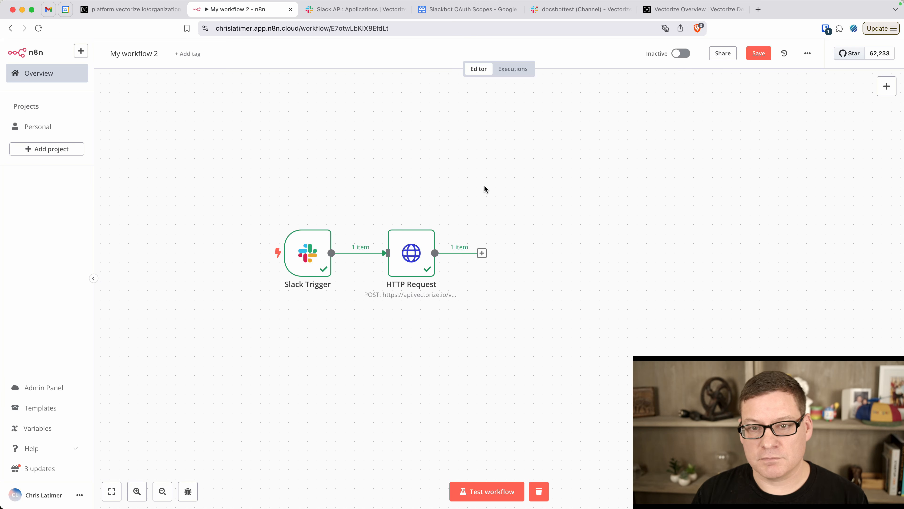
pyautogui.click(482, 253)
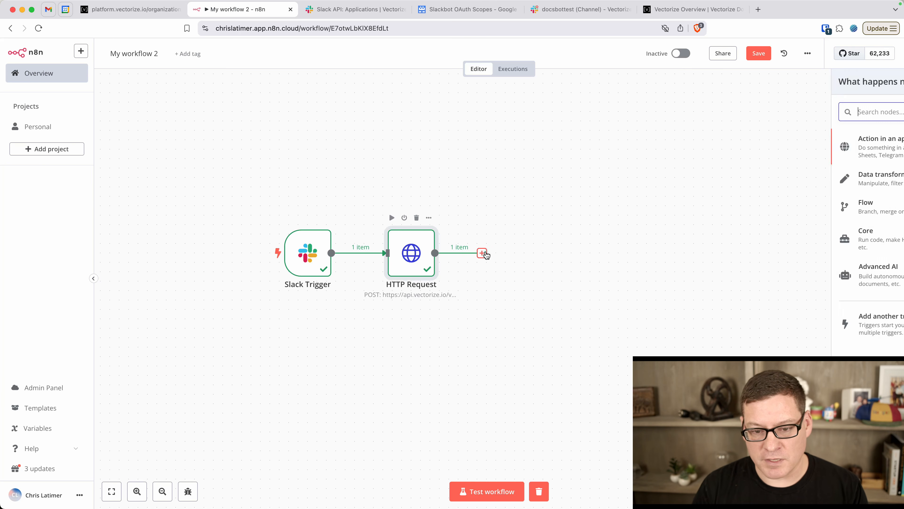
pyautogui.click(839, 140)
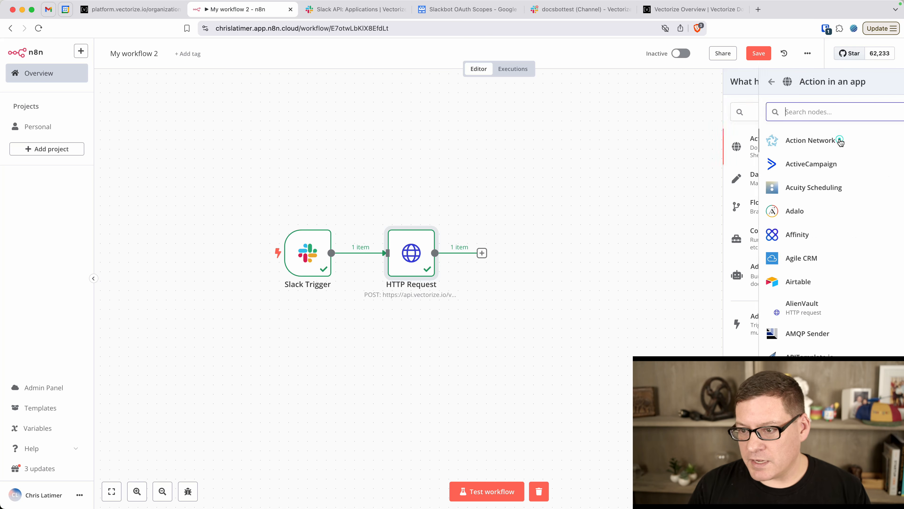
pyautogui.write('openai')
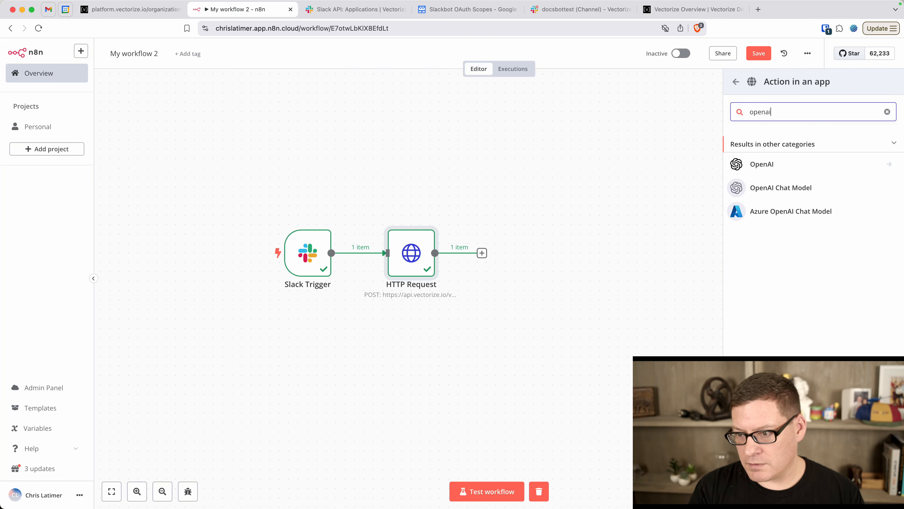
pyautogui.click(763, 165)
pyautogui.scroll(-2, 815, 273)
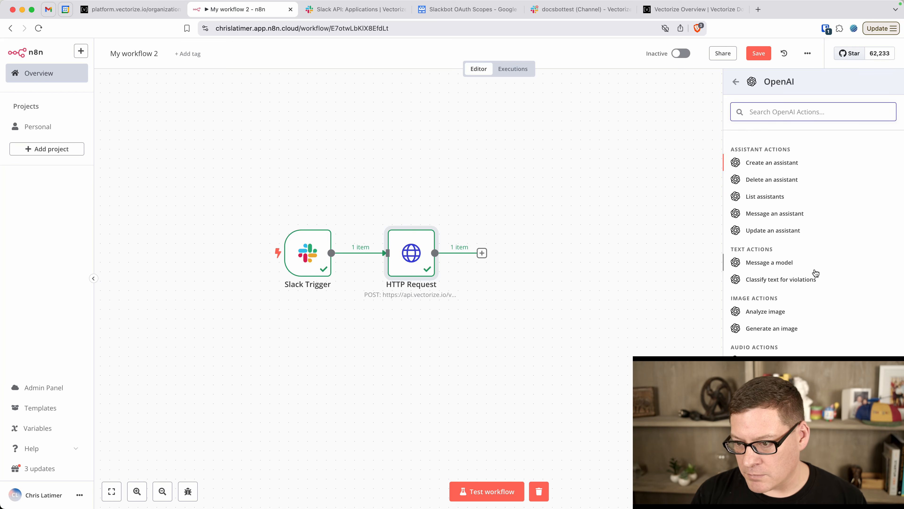
pyautogui.scroll(-1, 816, 273)
pyautogui.scroll(3, 802, 253)
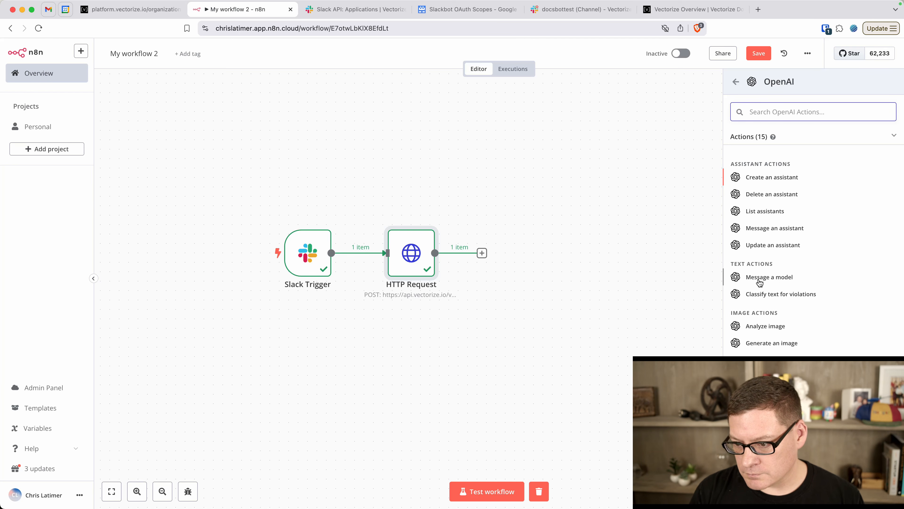
pyautogui.click(751, 275)
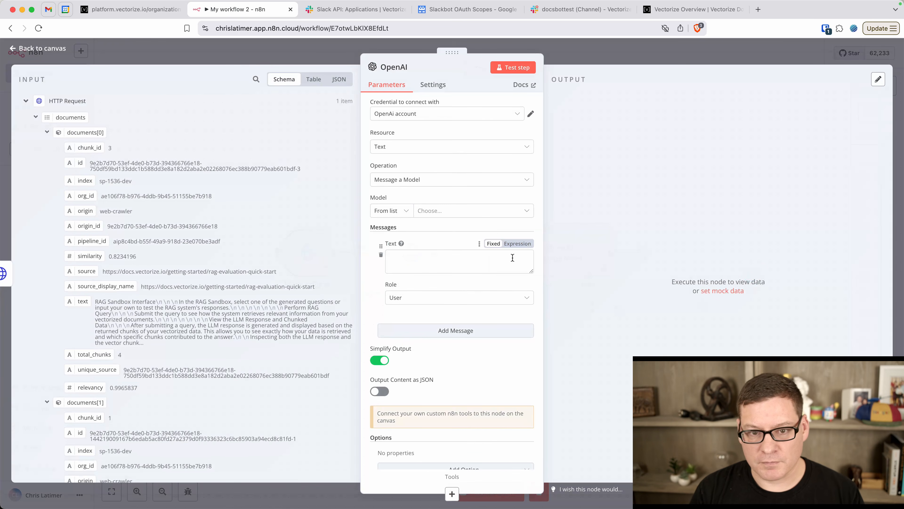
# Start a new OpenAI credential, then open a new browser tab and begin typing 'platform.op'
pyautogui.click(511, 114)
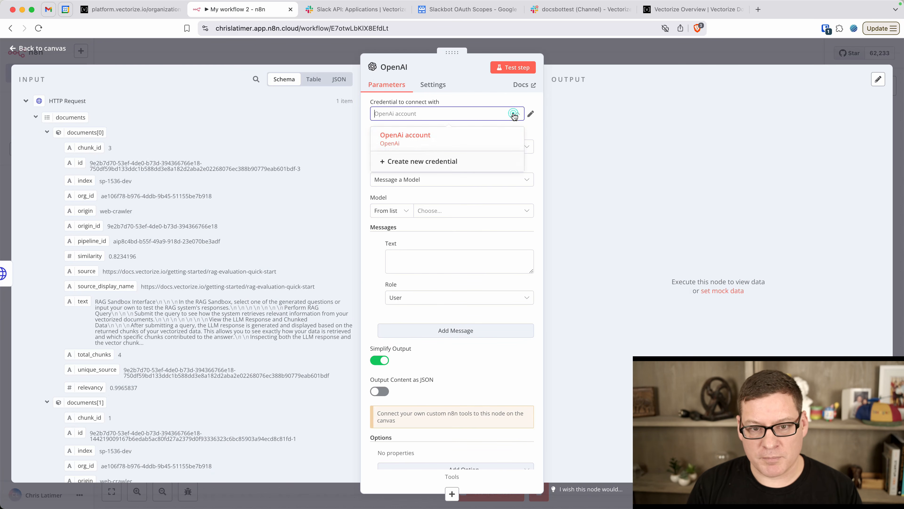
pyautogui.click(438, 162)
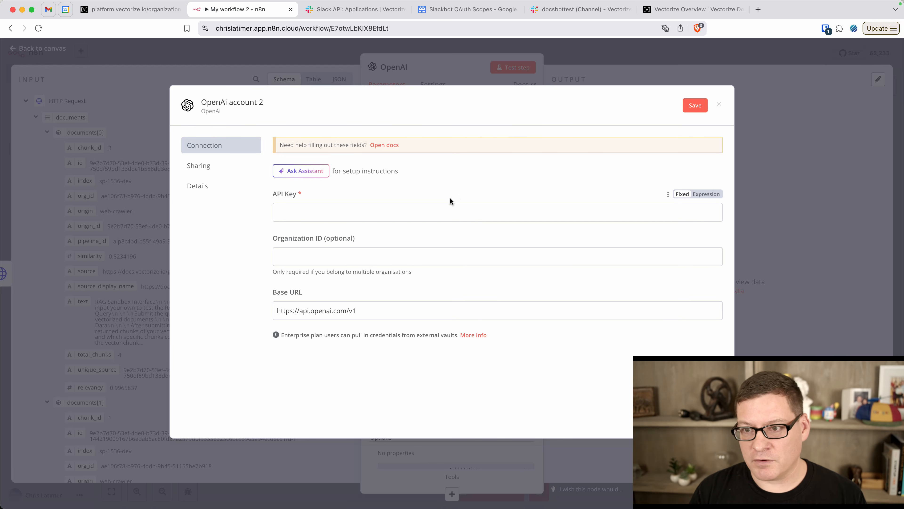
pyautogui.press('super+t')
pyautogui.write('platform.open')
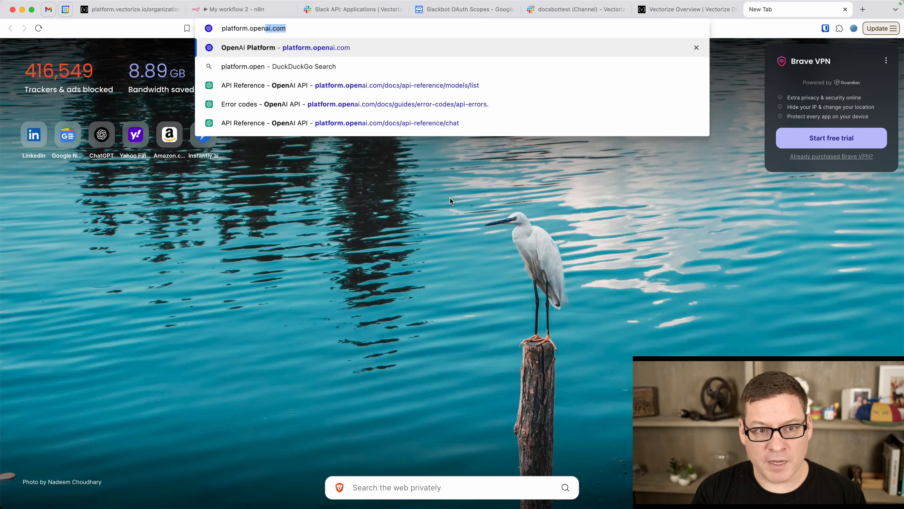
# Load platform.openai.com in the new tab
pyautogui.press('Return')
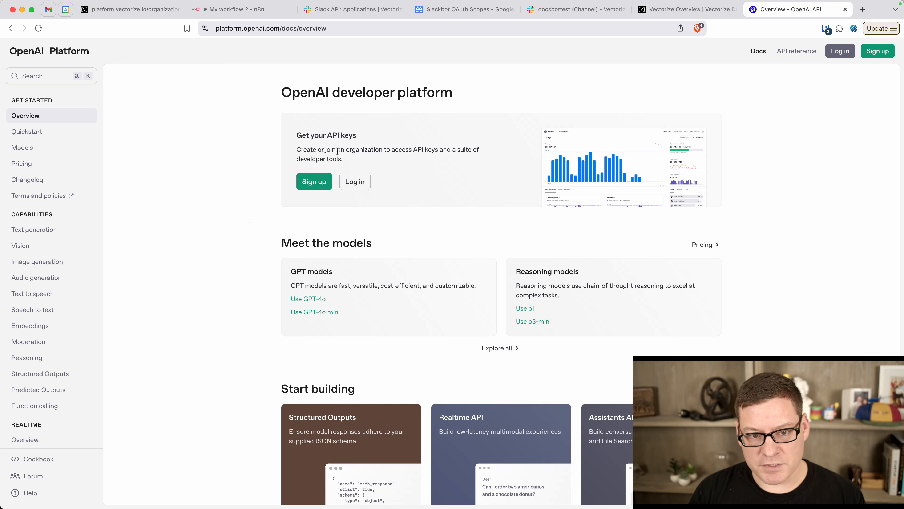
# Close the OpenAI Platform tab and dismiss the unsaved new credential form
pyautogui.click(846, 9)
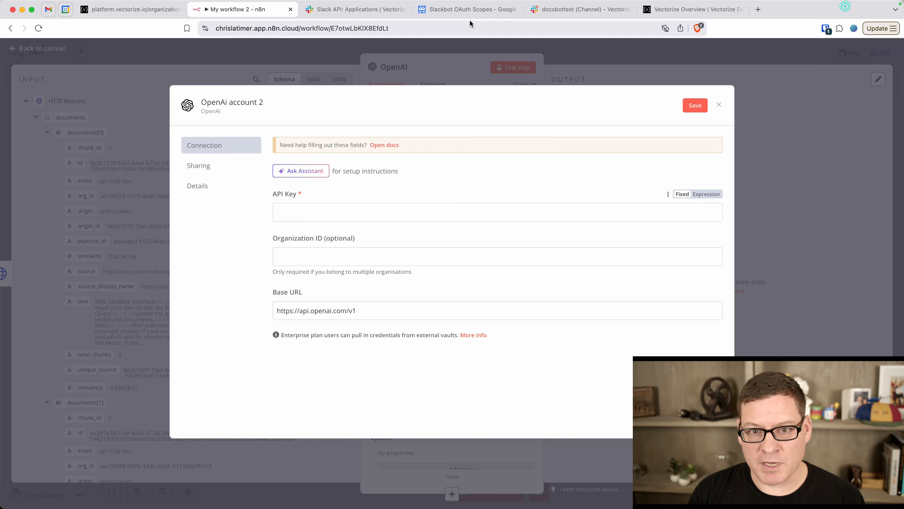
pyautogui.click(327, 218)
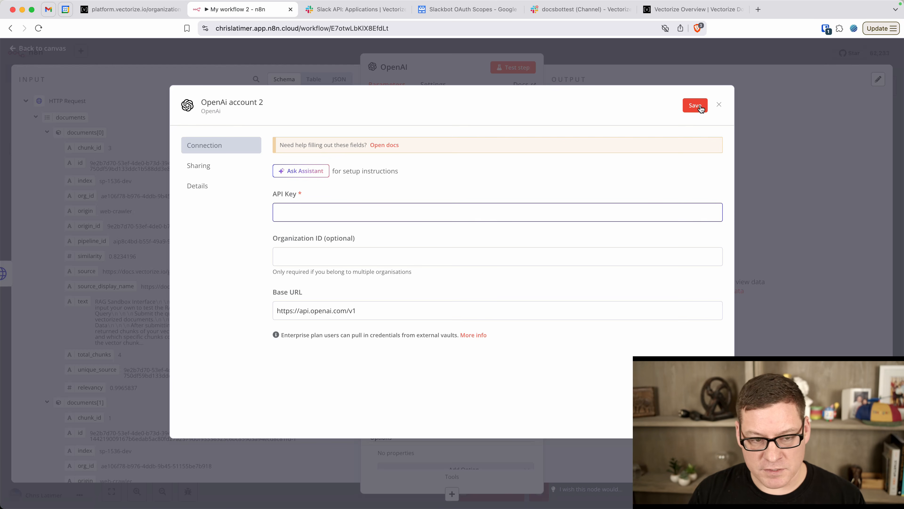
pyautogui.click(719, 105)
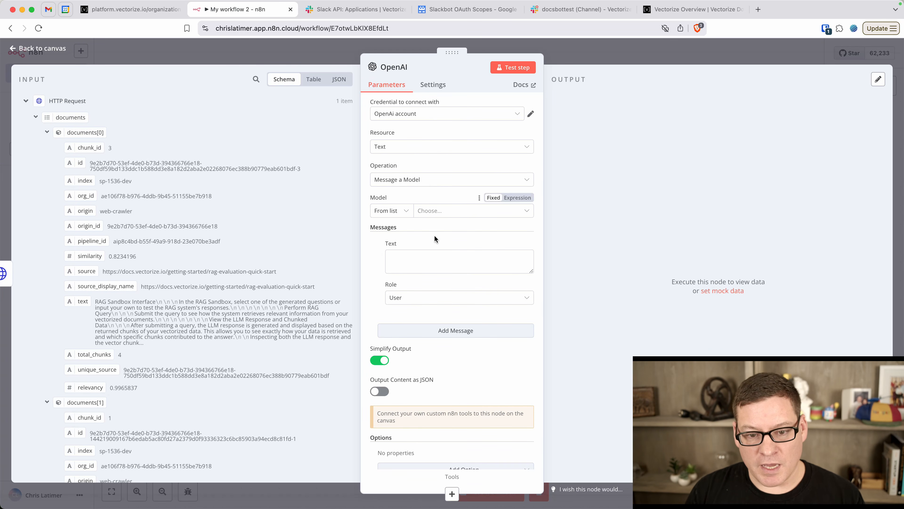
# Choose GPT-4O as the OpenAI node's model
pyautogui.click(471, 210)
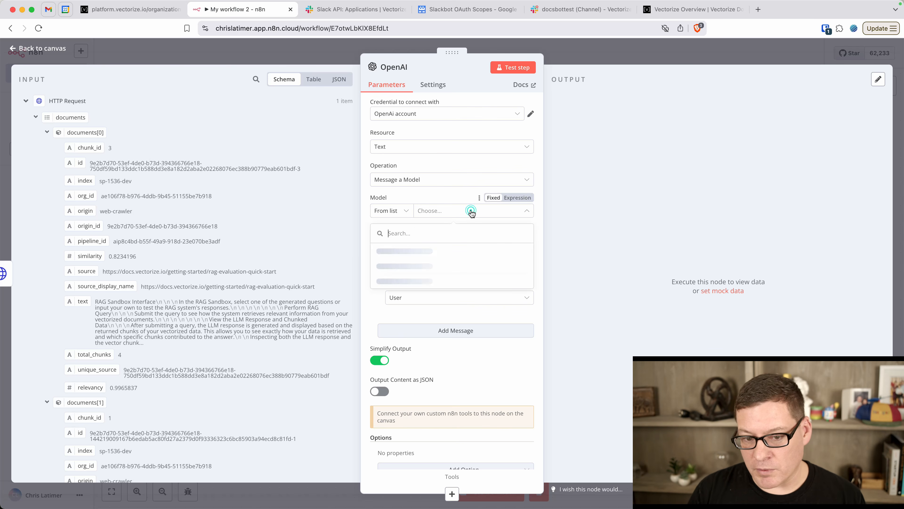
pyautogui.scroll(-5, 411, 268)
pyautogui.scroll(-6, 410, 268)
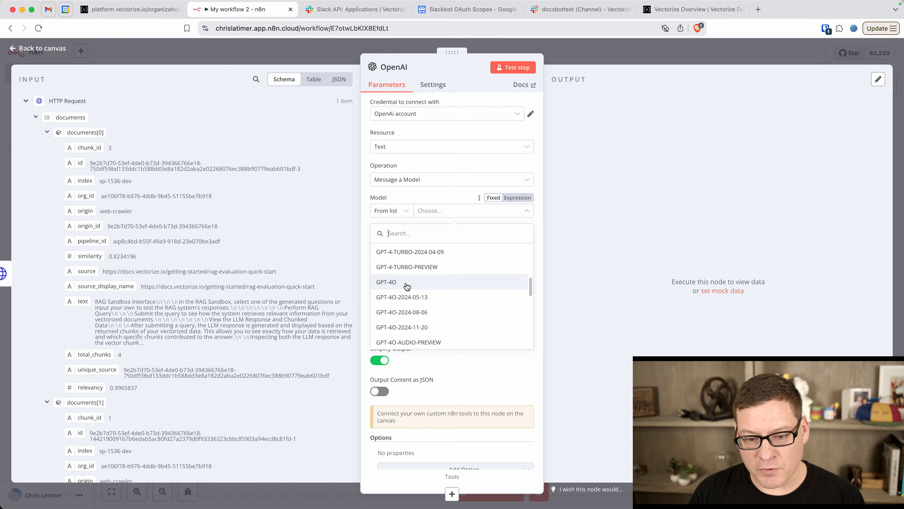
pyautogui.click(407, 283)
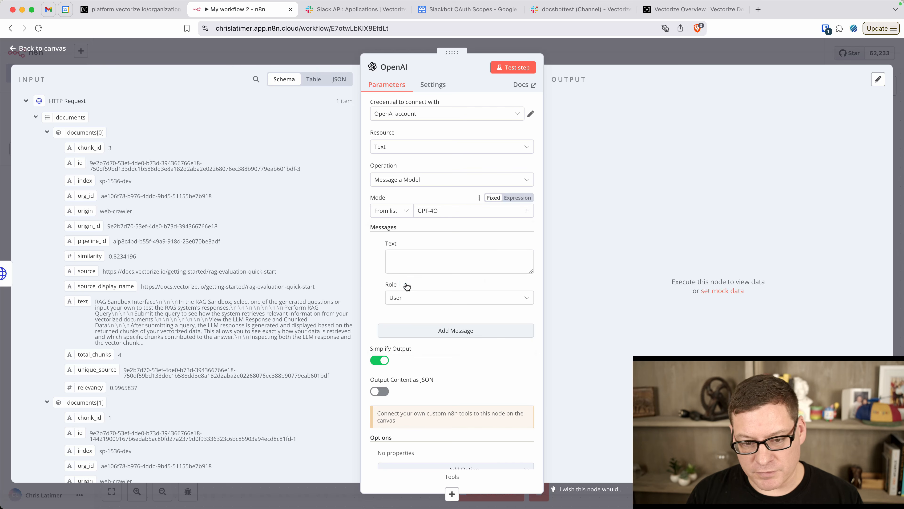
pyautogui.click(450, 262)
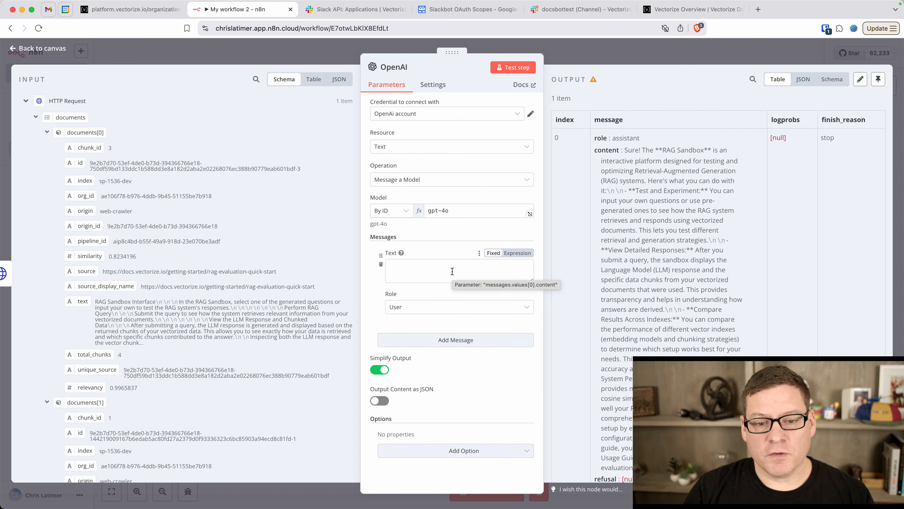
# Begin the prompt with 'A user asked the following question to our docs bot:' plus the Slack message text
pyautogui.click(435, 269)
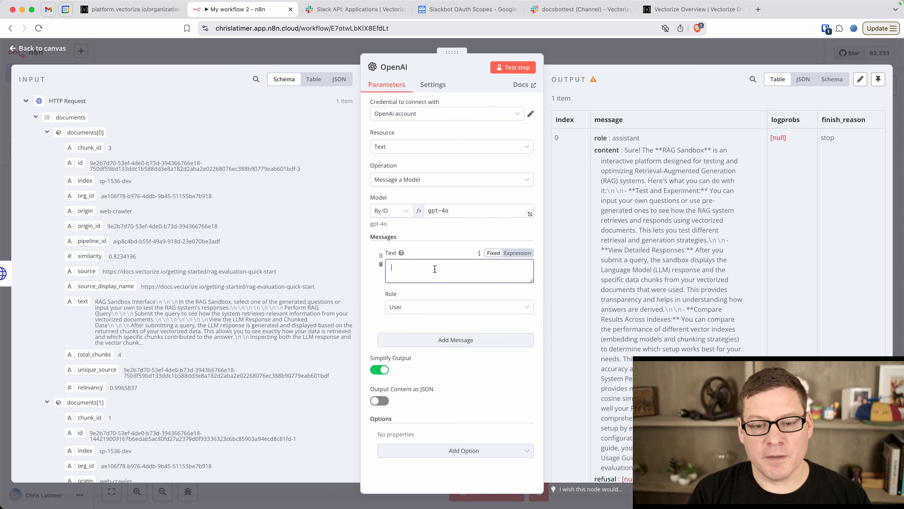
pyautogui.write('A user asked the following question to our docs bot:')
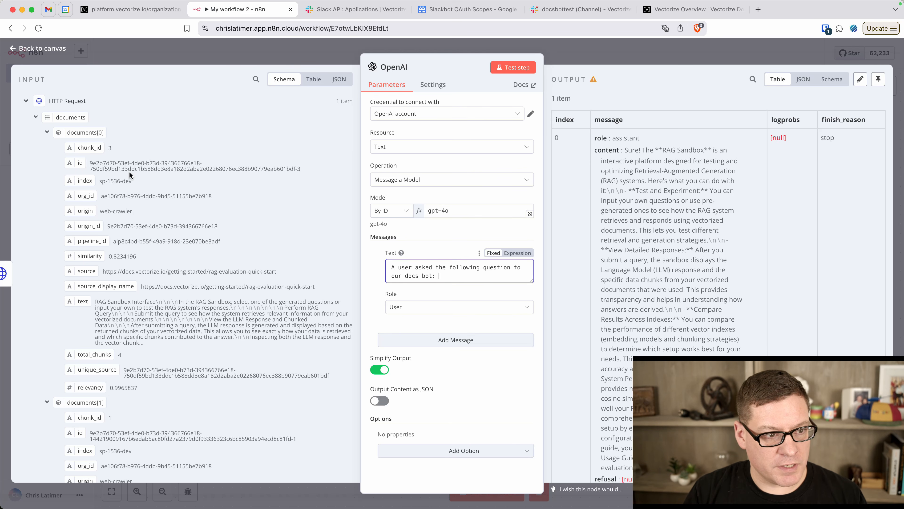
pyautogui.scroll(-20, 130, 171)
pyautogui.scroll(-8, 130, 172)
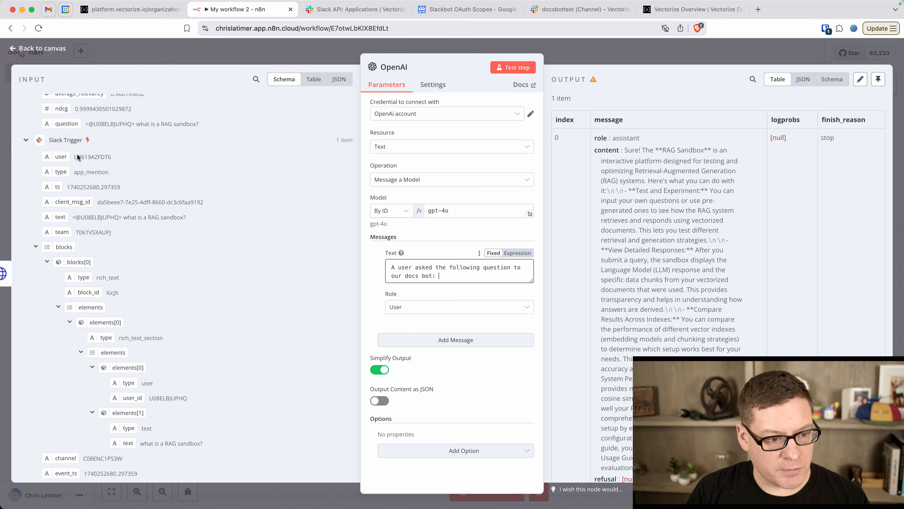
pyautogui.moveTo(60, 217); pyautogui.dragTo(441, 280)
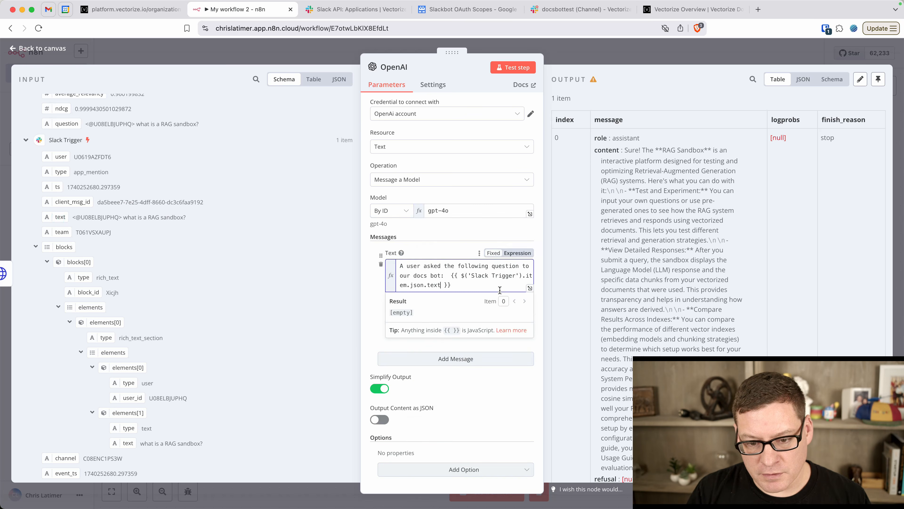
pyautogui.click(463, 285)
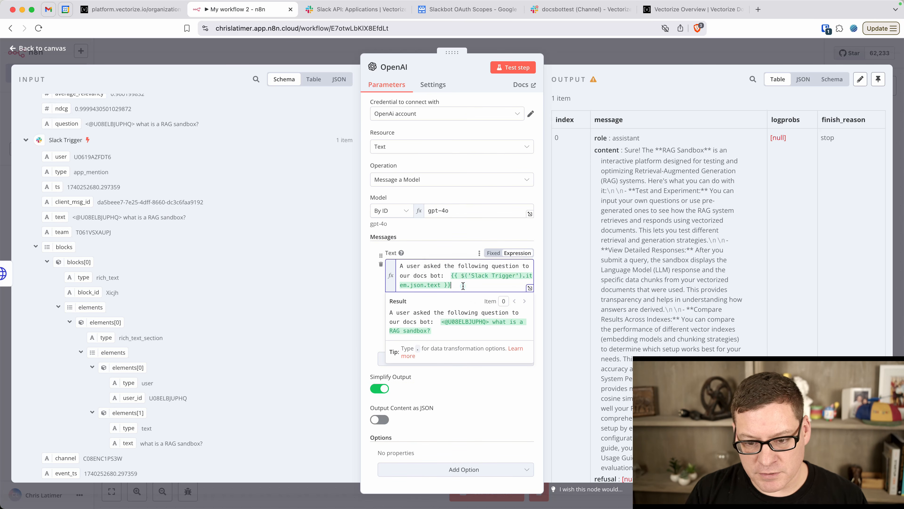
# Add 'We retrieved the following helpful content to answer this question:' and <content></content> tags
pyautogui.press('Return')
pyautogui.press('Return')
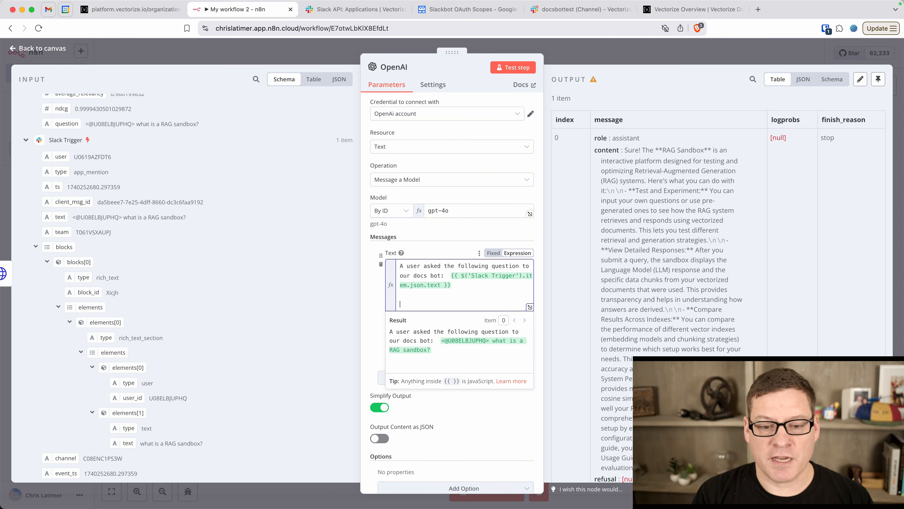
pyautogui.write('We retrieved')
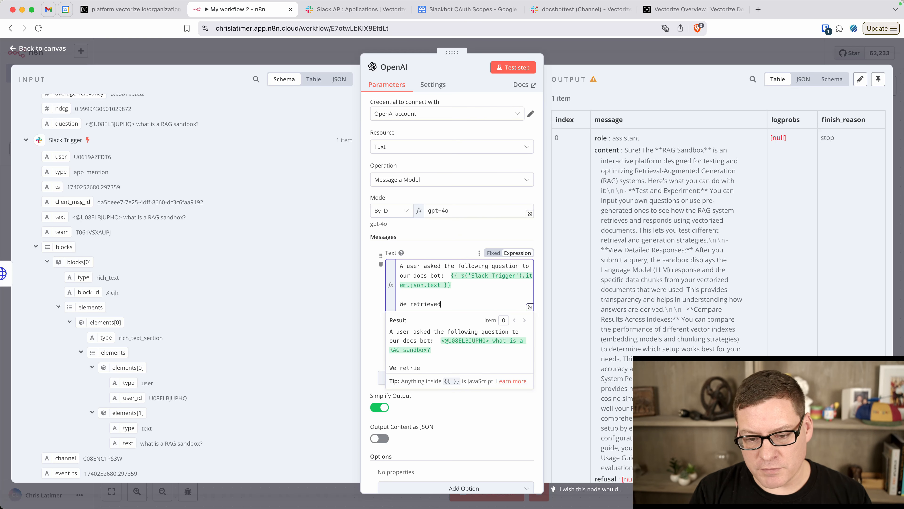
pyautogui.write(' the dfollwoing')
pyautogui.press('BackSpace')
pyautogui.press('BackSpace')
pyautogui.press('BackSpace')
pyautogui.press('BackSpace')
pyautogui.press('BackSpace')
pyautogui.write('owing hel')
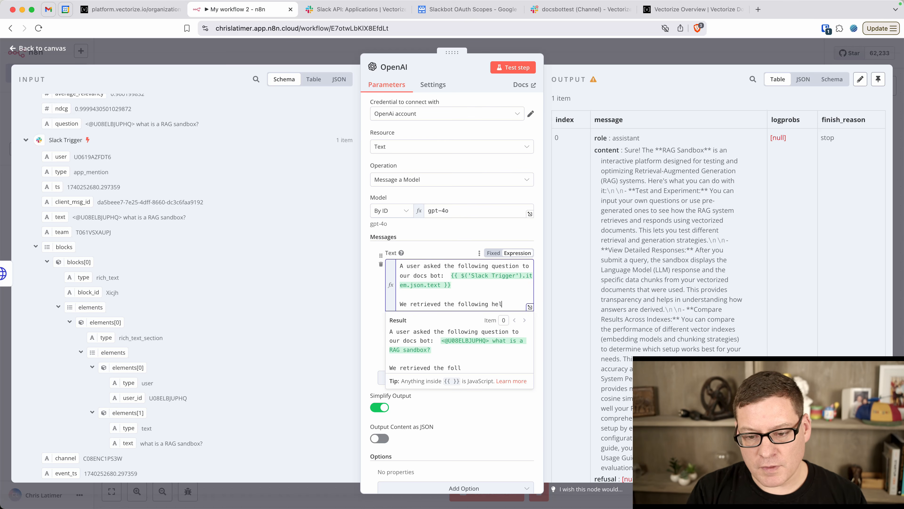
pyautogui.write('pful content to answer this question:')
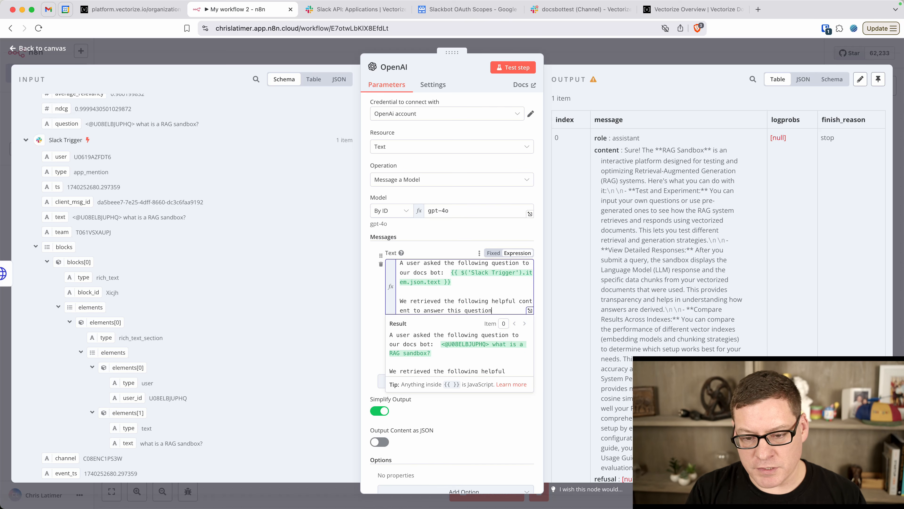
pyautogui.press('Return')
pyautogui.press('Return')
pyautogui.write('<content')
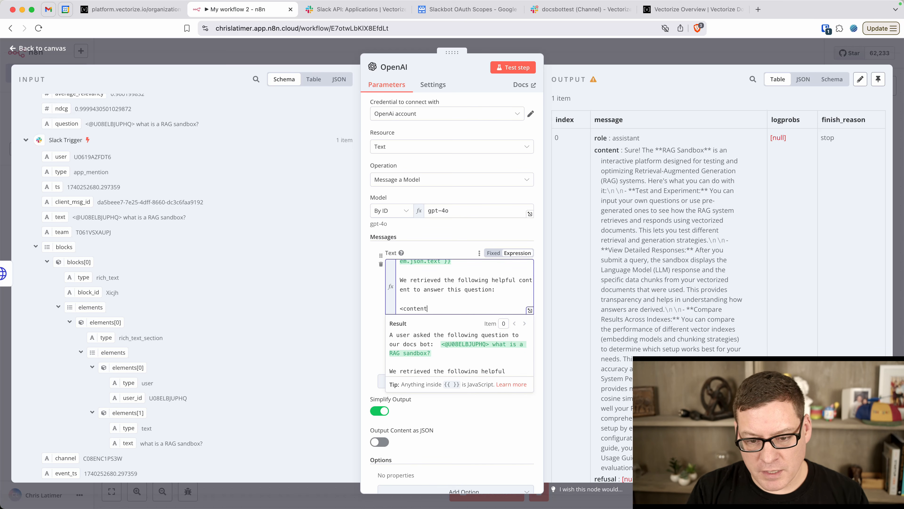
pyautogui.write('>')
pyautogui.press('Return')
pyautogui.write('</conten')
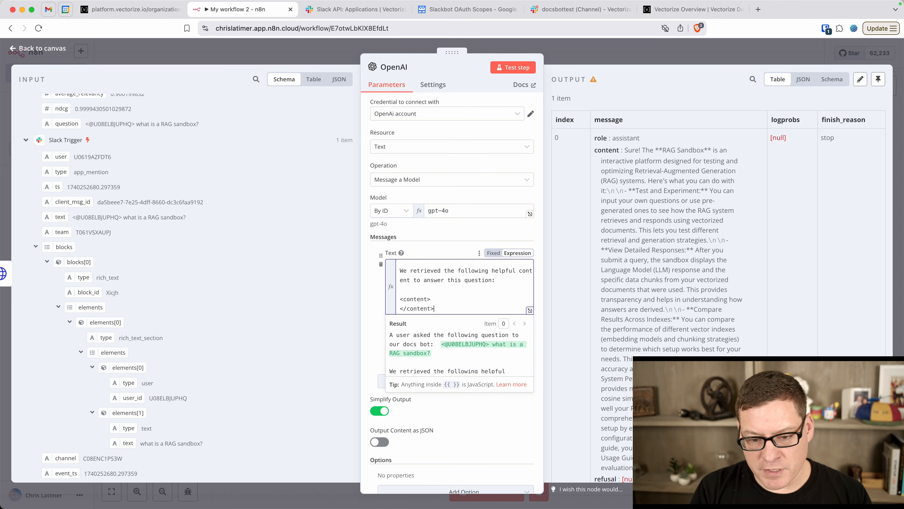
# Embed the Vectorize documents in the prompt as JSON.stringify($json.documents), closed by a </content> tag
pyautogui.press('Return')
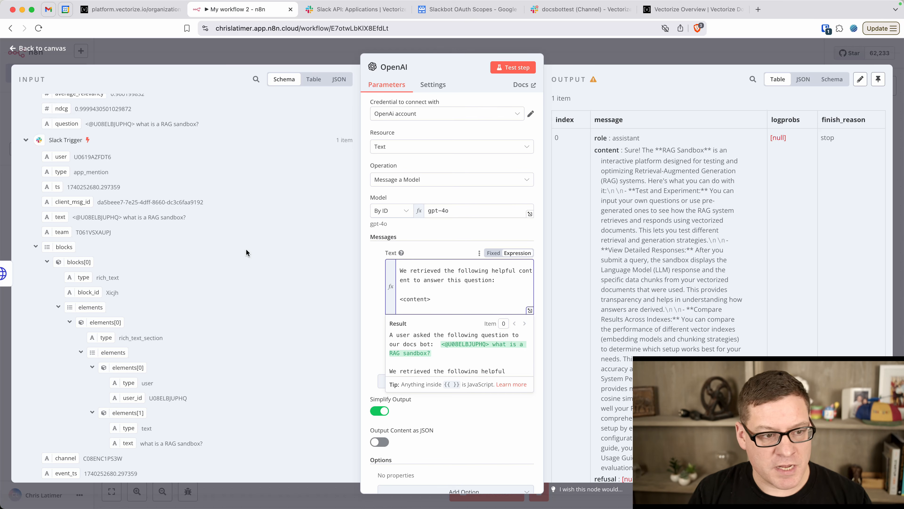
pyautogui.scroll(-20, 161, 216)
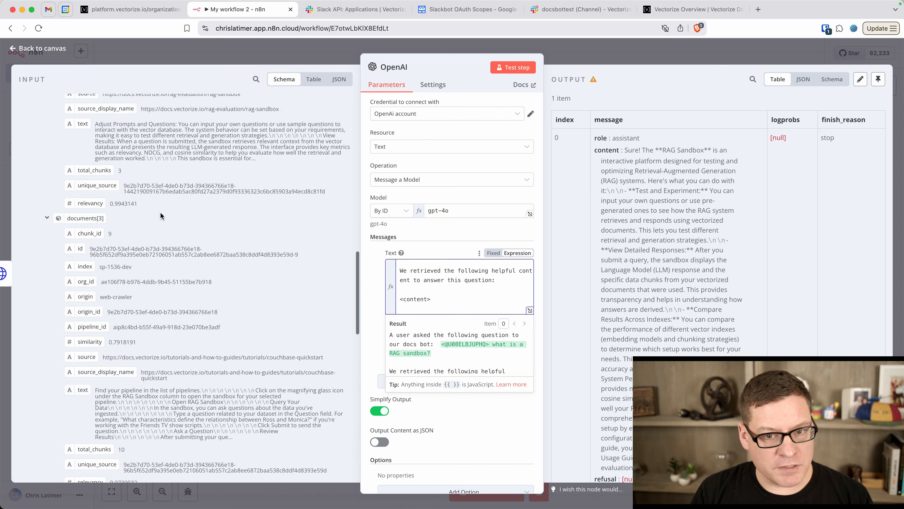
pyautogui.scroll(15, 161, 215)
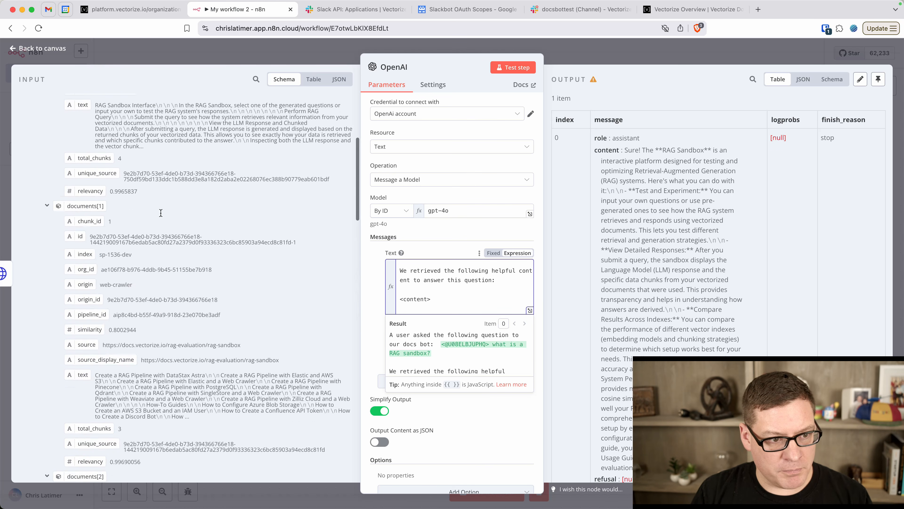
pyautogui.scroll(5, 160, 213)
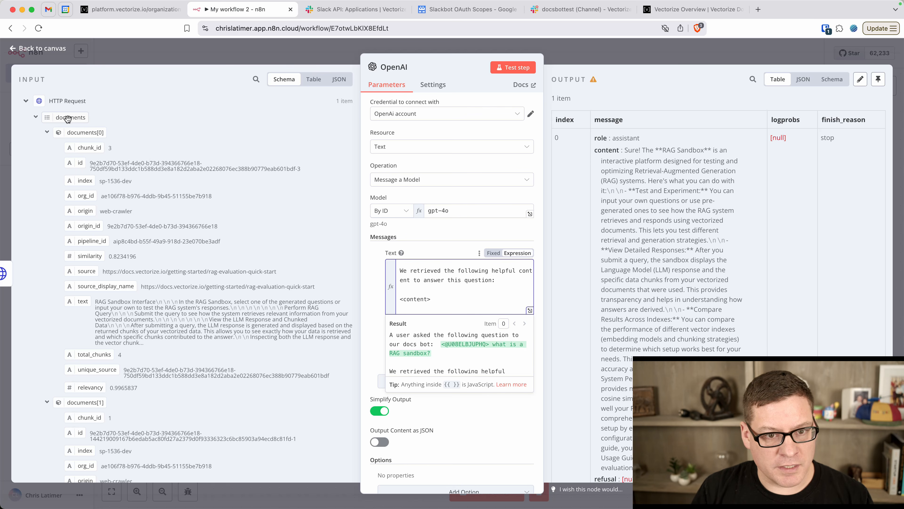
pyautogui.click(337, 80)
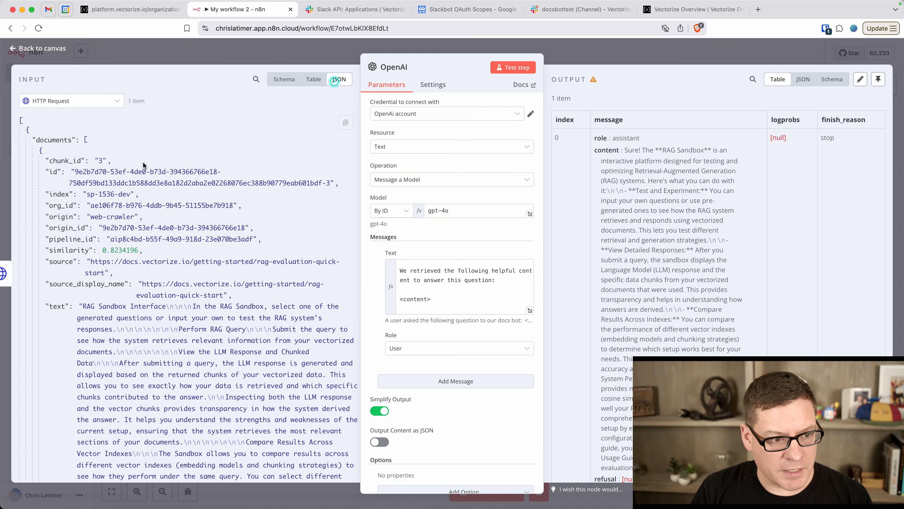
pyautogui.click(284, 79)
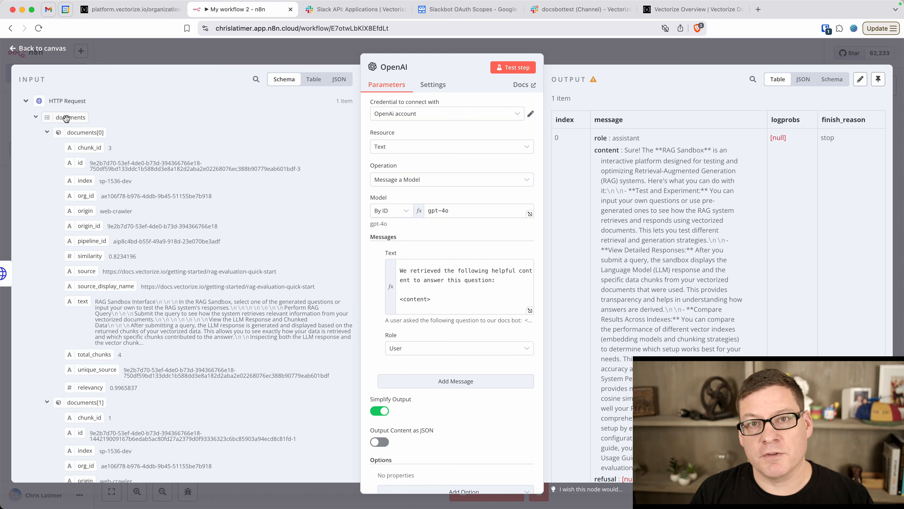
pyautogui.moveTo(66, 118); pyautogui.dragTo(463, 312)
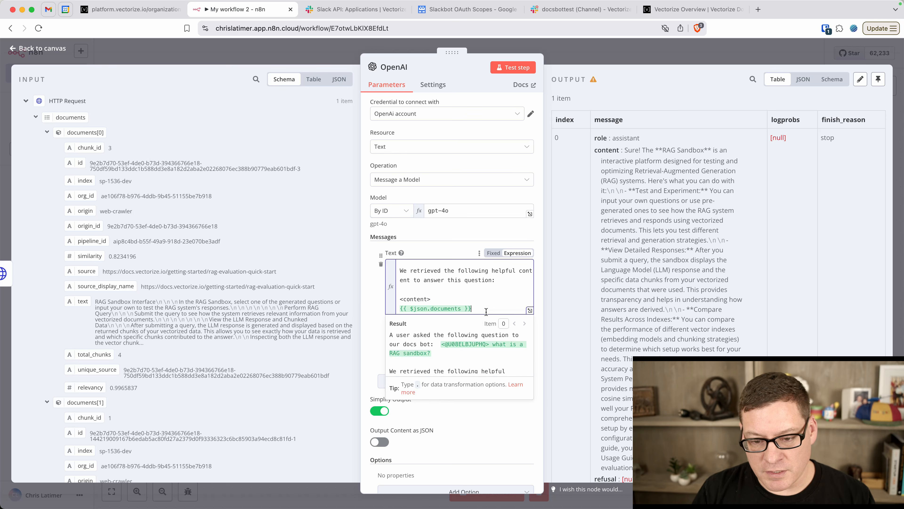
pyautogui.press('Return')
pyautogui.write('</content>')
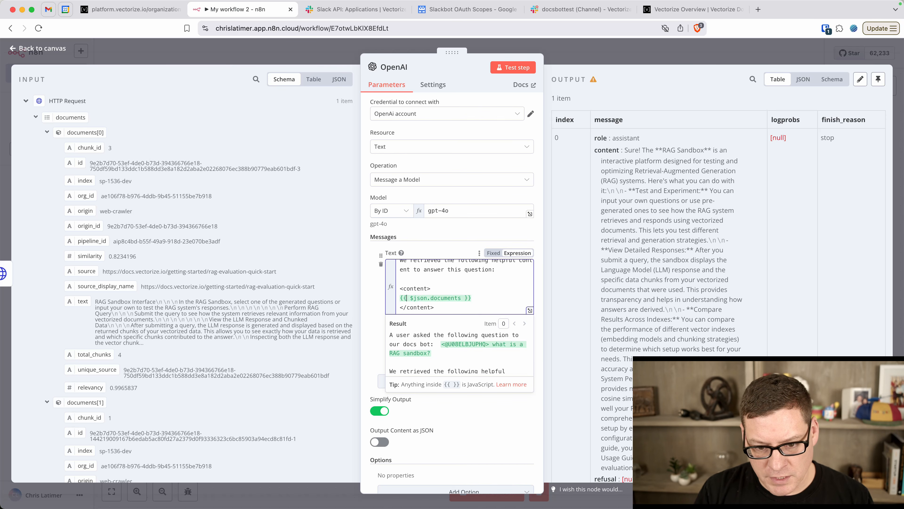
pyautogui.write('JSON.str')
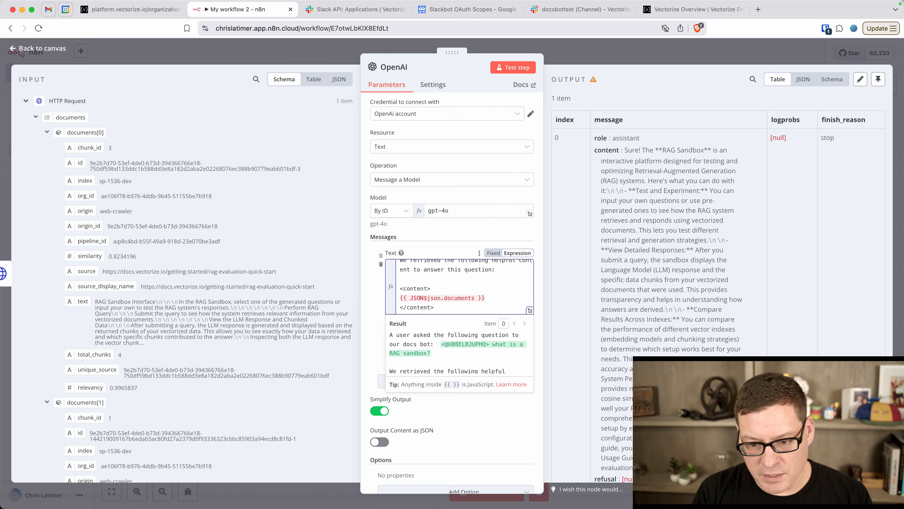
pyautogui.write('ingify(')
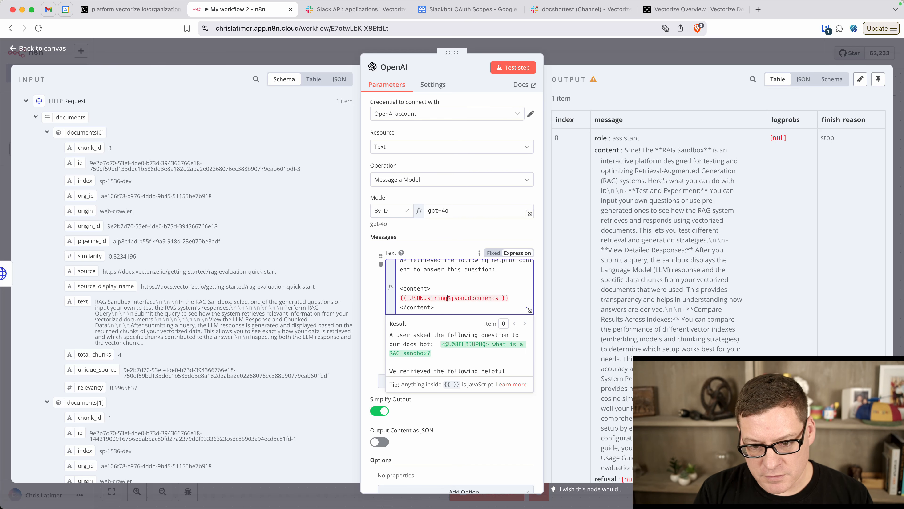
pyautogui.write(')')
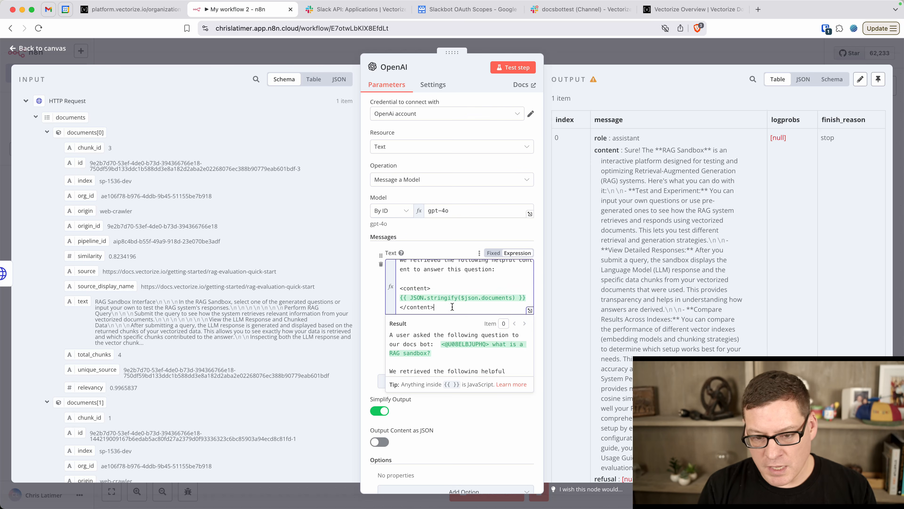
# Add the instruction to answer the user from the provided content, formatted in Slack markdown
pyautogui.press('Return')
pyautogui.press('Return')
pyautogui.write('Based on the provide')
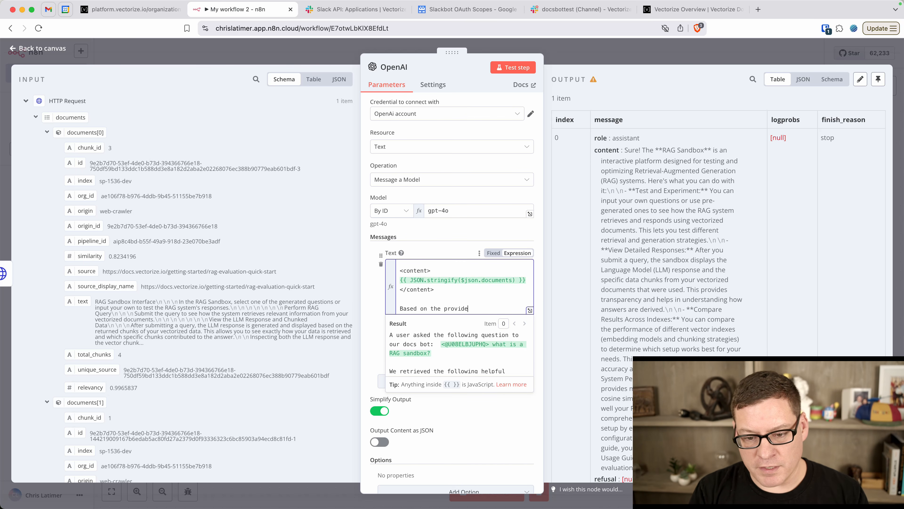
pyautogui.write('d content. P')
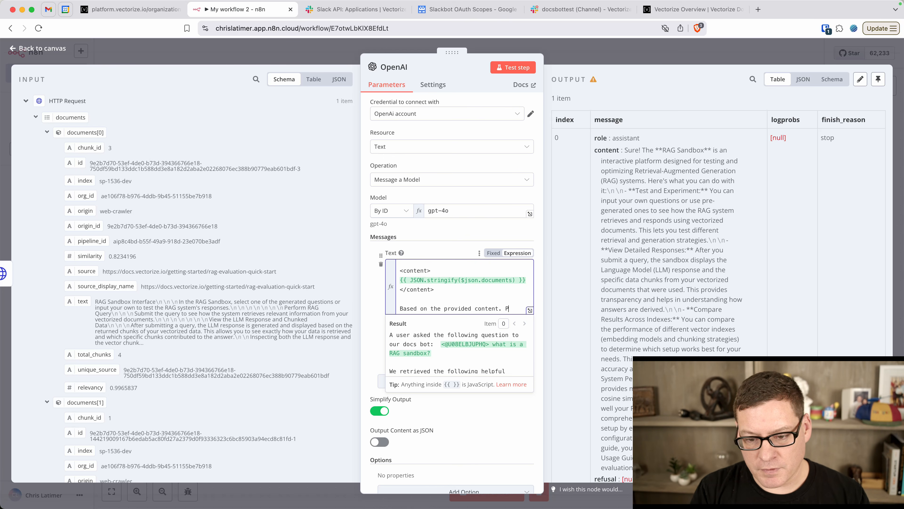
pyautogui.write('lease create a f')
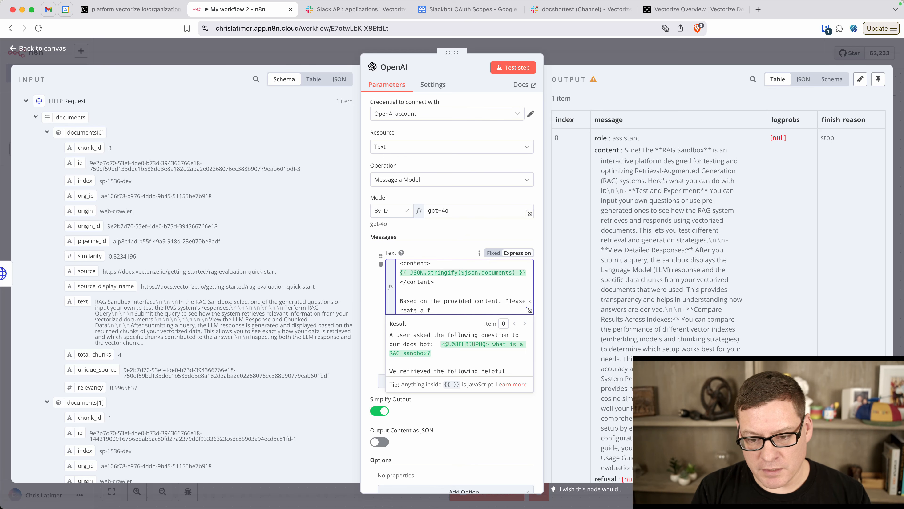
pyautogui.press('BackSpace')
pyautogui.write('response to the user. Thi')
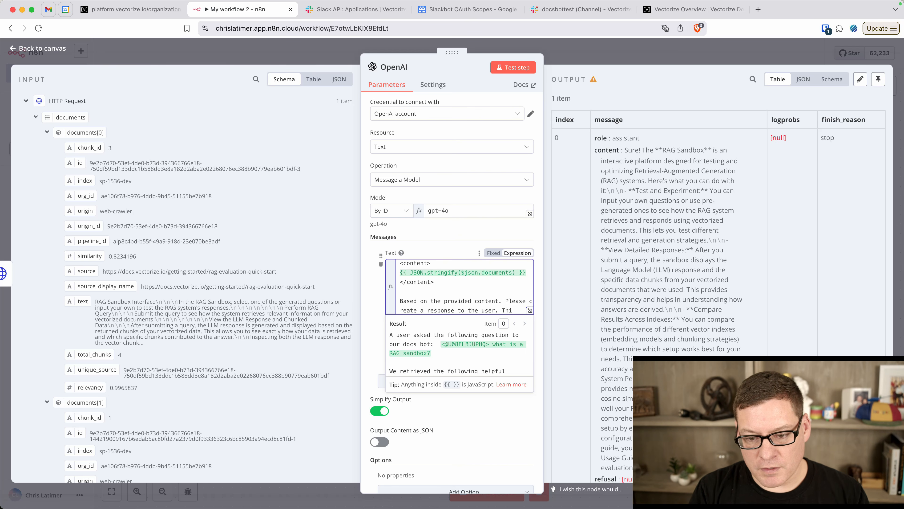
pyautogui.write('s will be se')
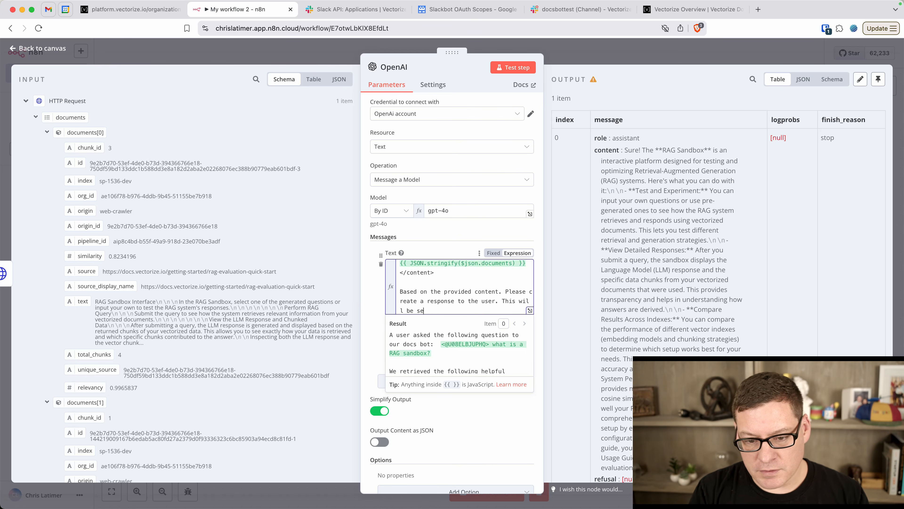
pyautogui.write('nt to them in Slack. Please ')
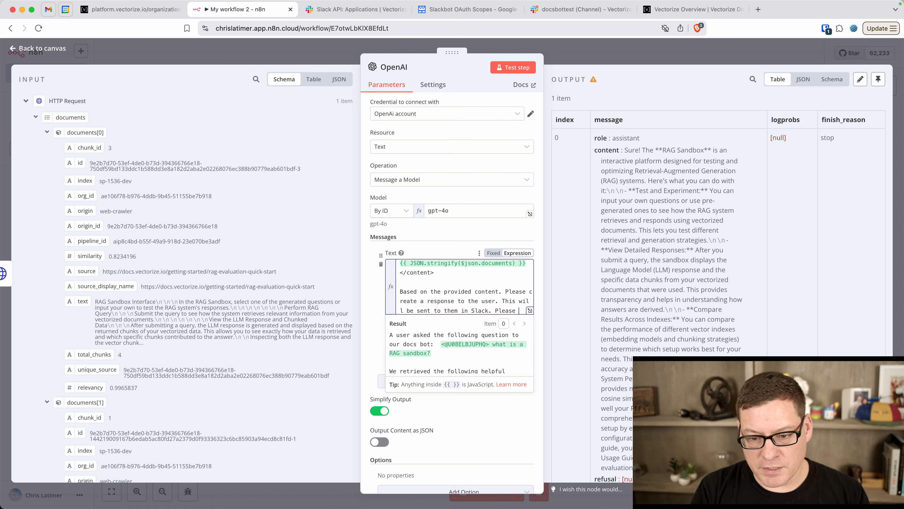
pyautogui.write('format the messa')
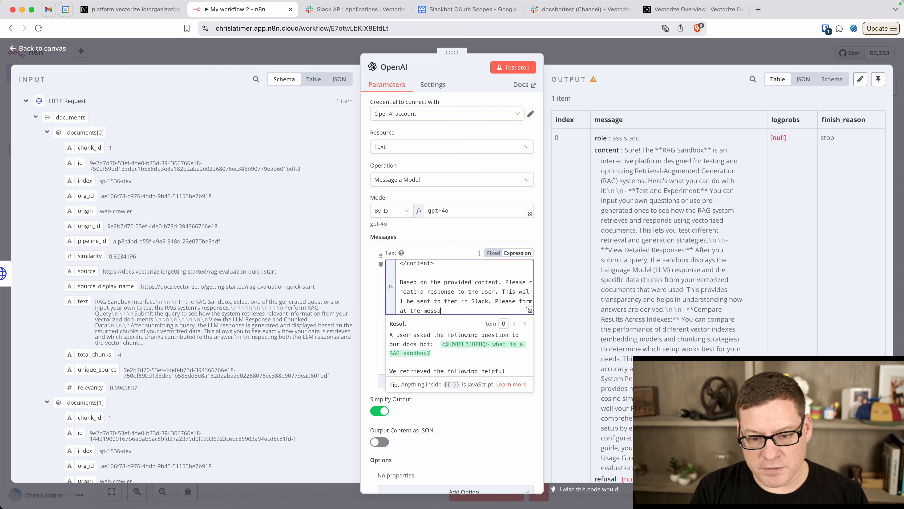
pyautogui.write('ge using Sla')
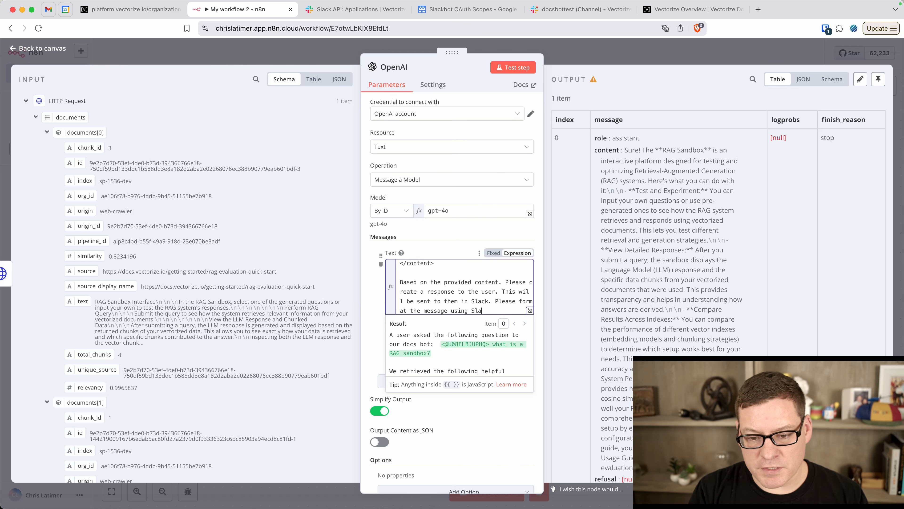
pyautogui.write('ck markdown.')
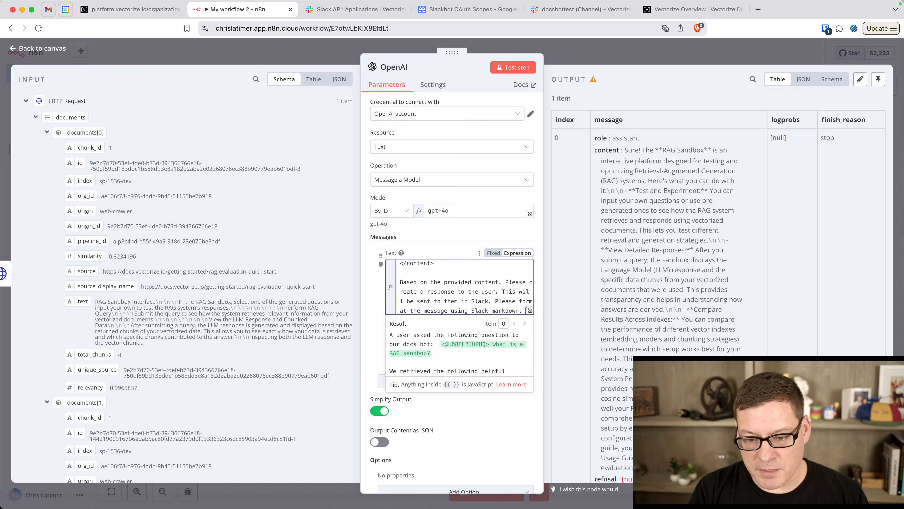
# Rerun the OpenAI step with the completed prompt for a fresh RAG Sandbox answer, then leave the node
pyautogui.click(477, 425)
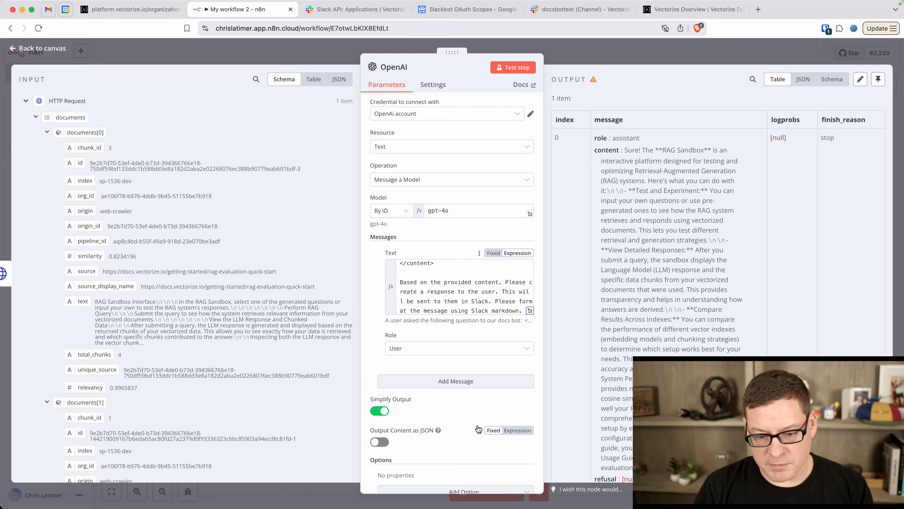
pyautogui.click(510, 68)
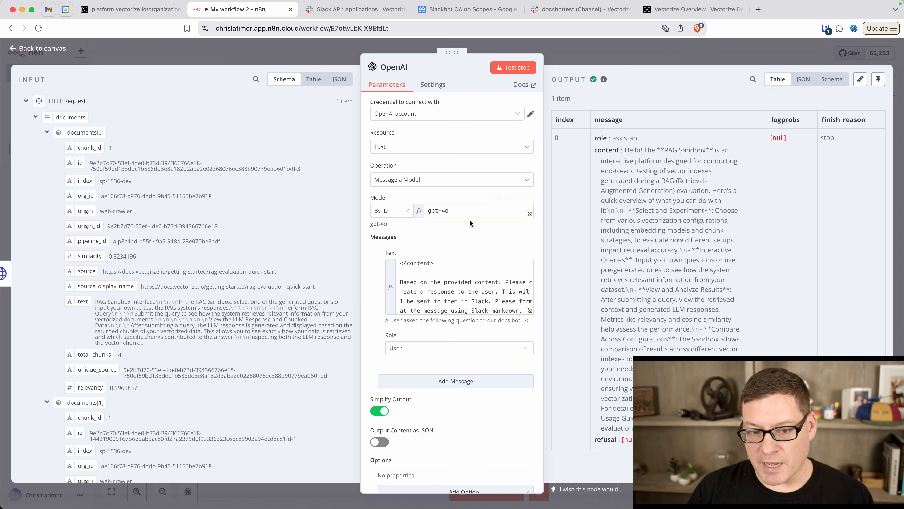
pyautogui.click(43, 48)
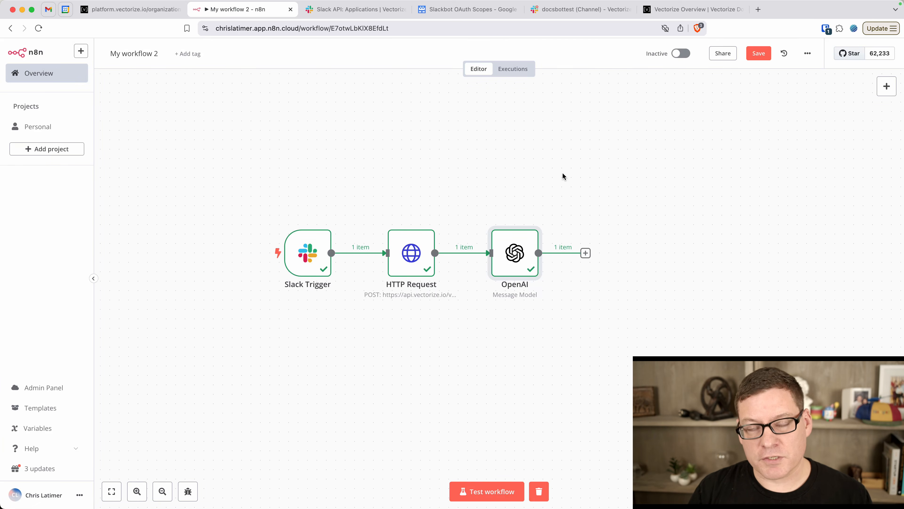
# Add a Slack 'Send a message' action node after the OpenAI step
pyautogui.click(586, 253)
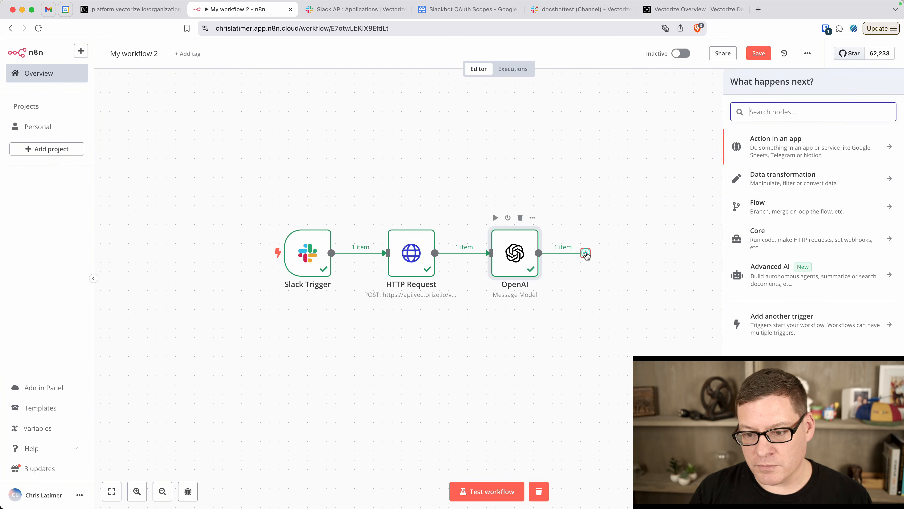
pyautogui.click(829, 145)
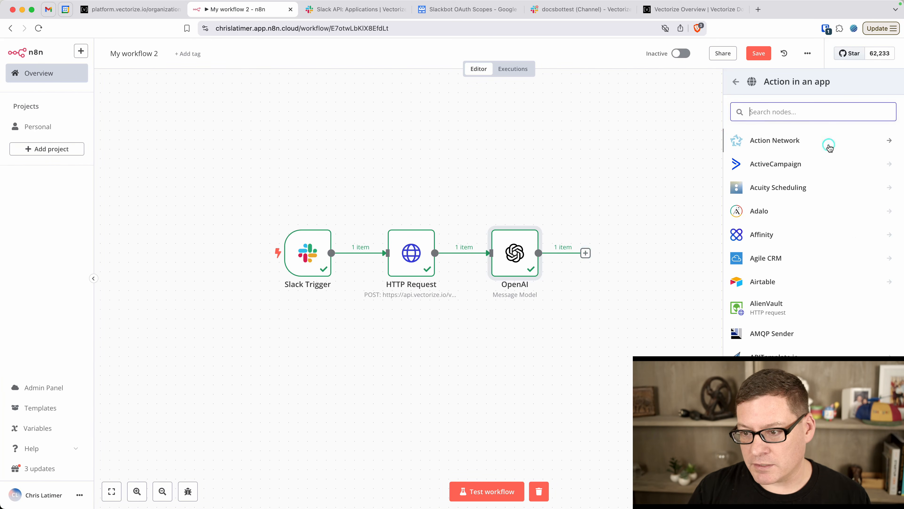
pyautogui.write('slack')
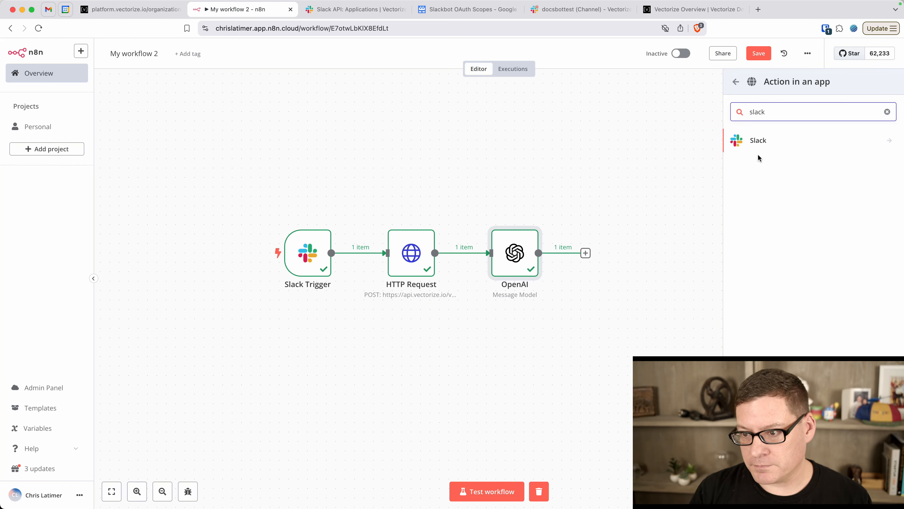
pyautogui.click(759, 140)
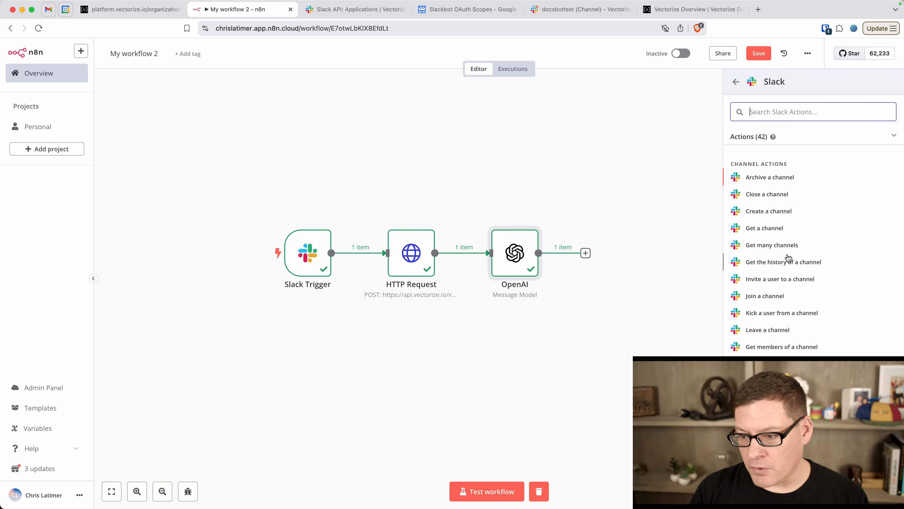
pyautogui.scroll(-5, 780, 257)
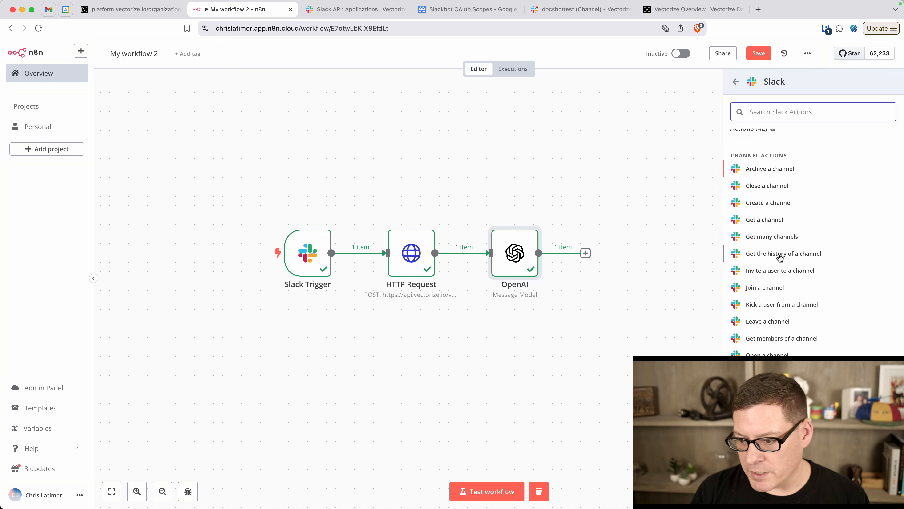
pyautogui.scroll(-5, 780, 257)
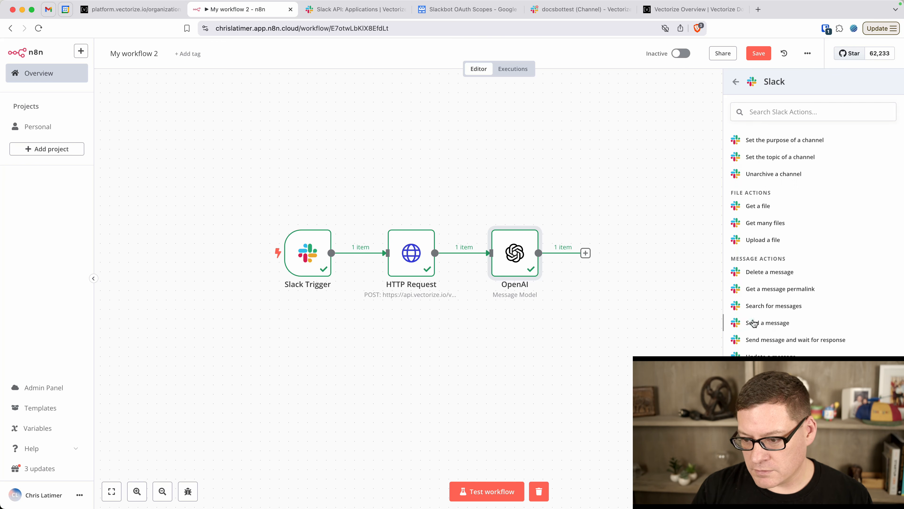
pyautogui.click(754, 324)
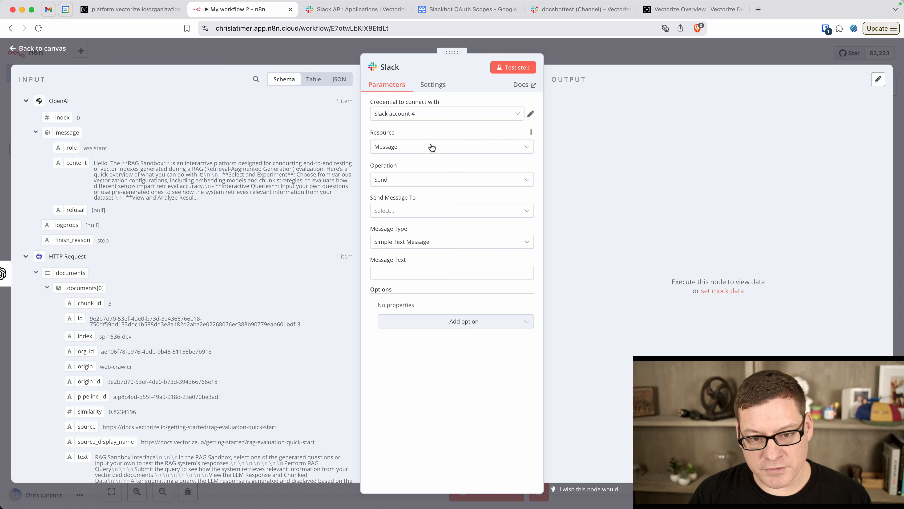
# Send the Slack message to the docsbottest channel
pyautogui.click(420, 210)
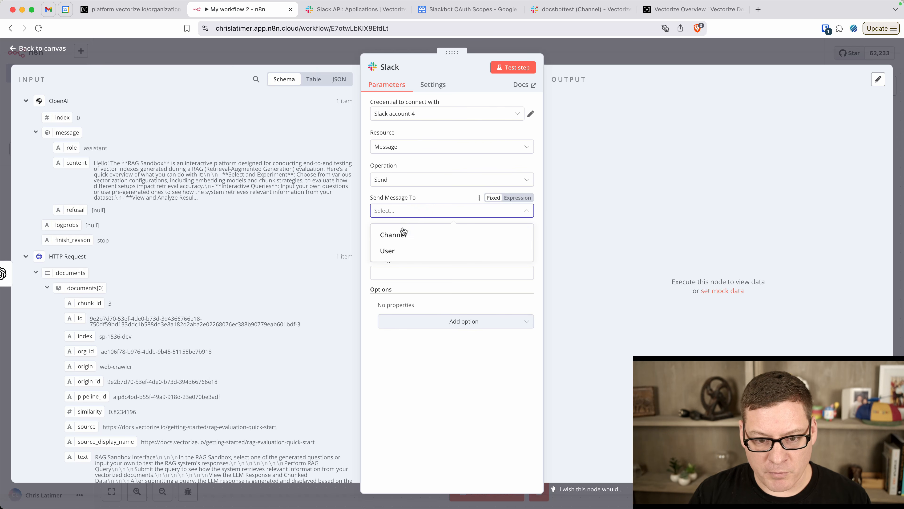
pyautogui.click(402, 236)
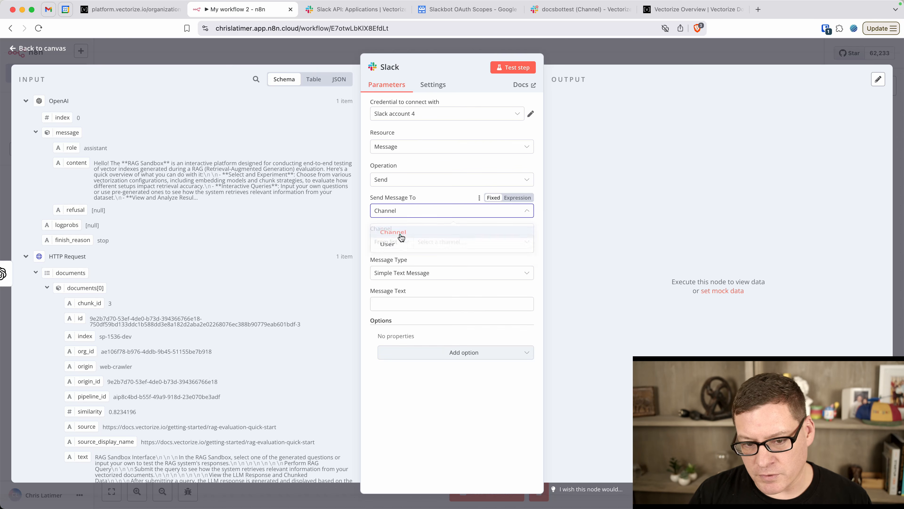
pyautogui.click(438, 241)
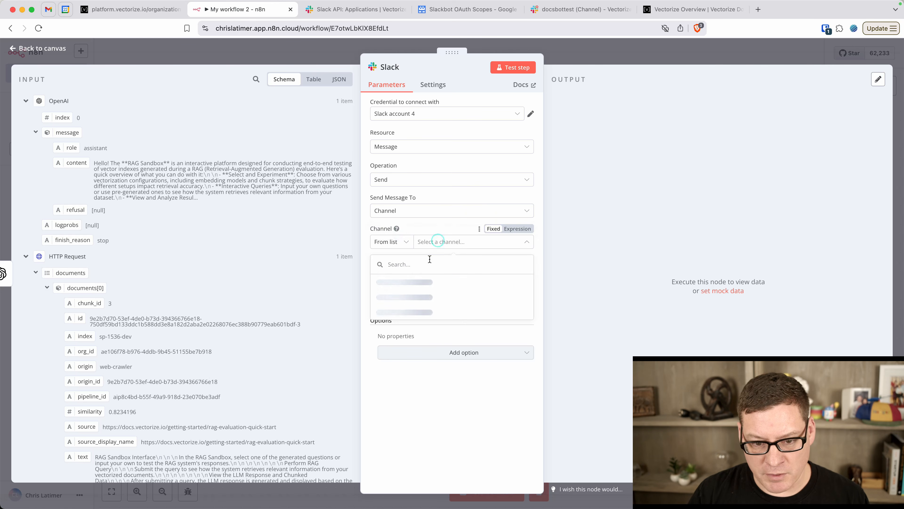
pyautogui.write('docs')
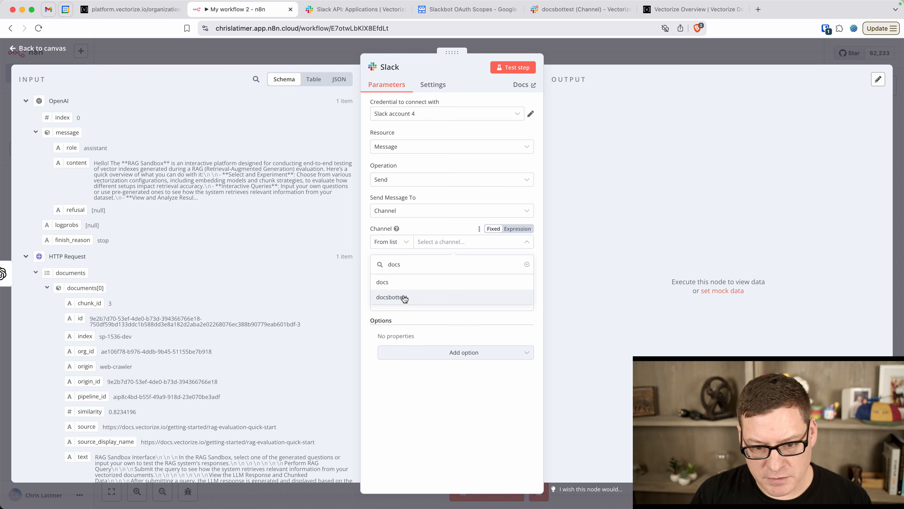
pyautogui.click(404, 295)
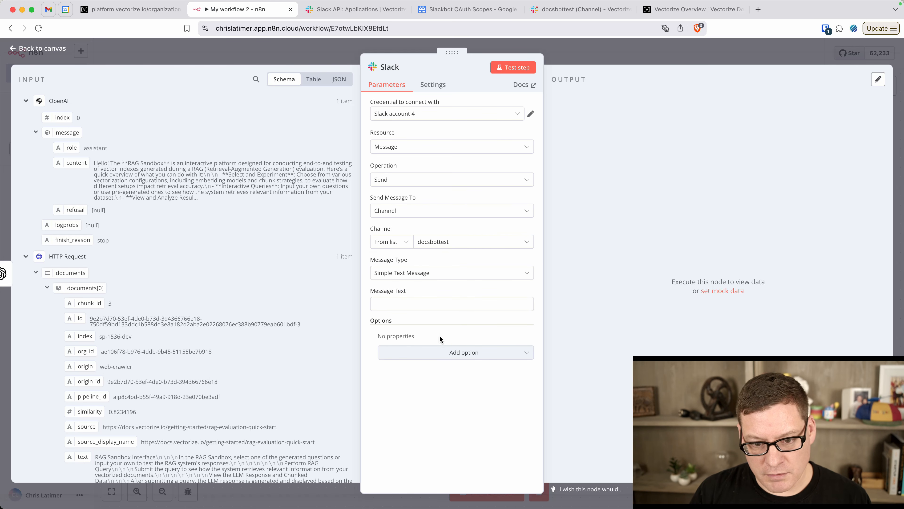
# Set Message Text to {{ $json.message.content }} and add the Reply to a Message option
pyautogui.click(410, 299)
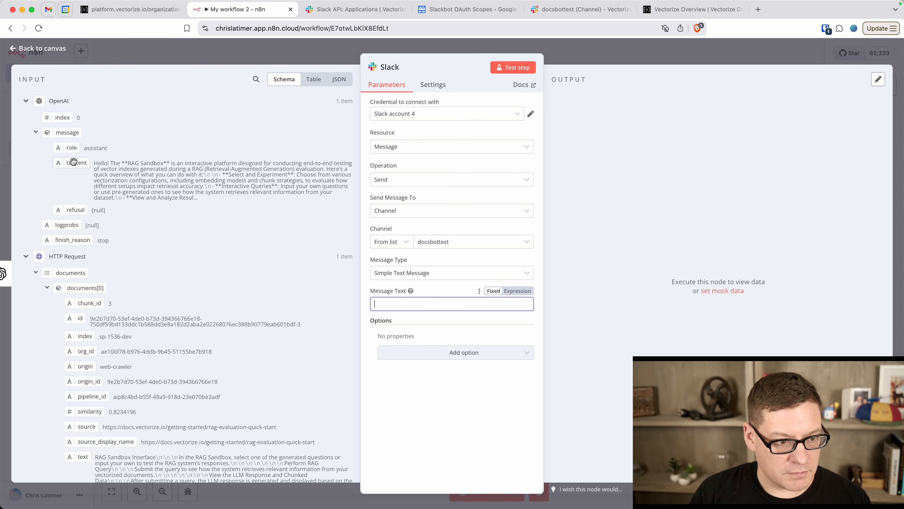
pyautogui.moveTo(73, 162); pyautogui.dragTo(398, 305)
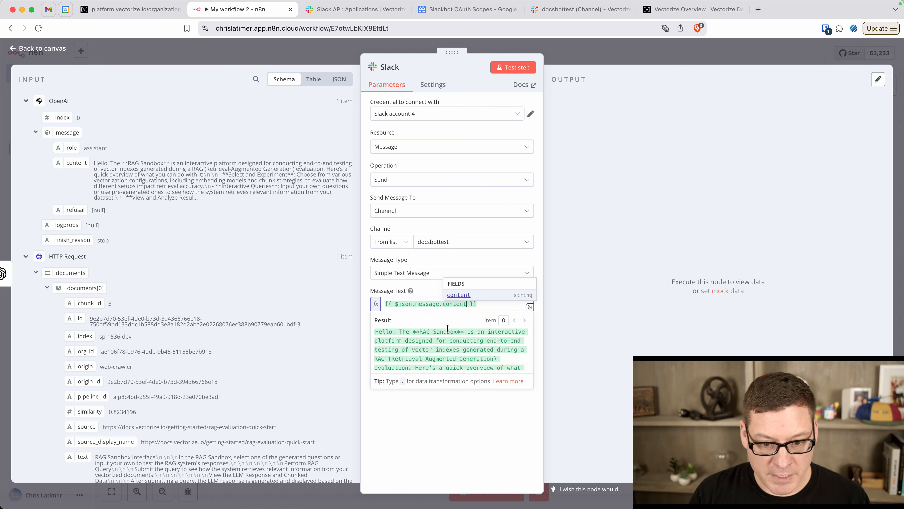
pyautogui.click(428, 417)
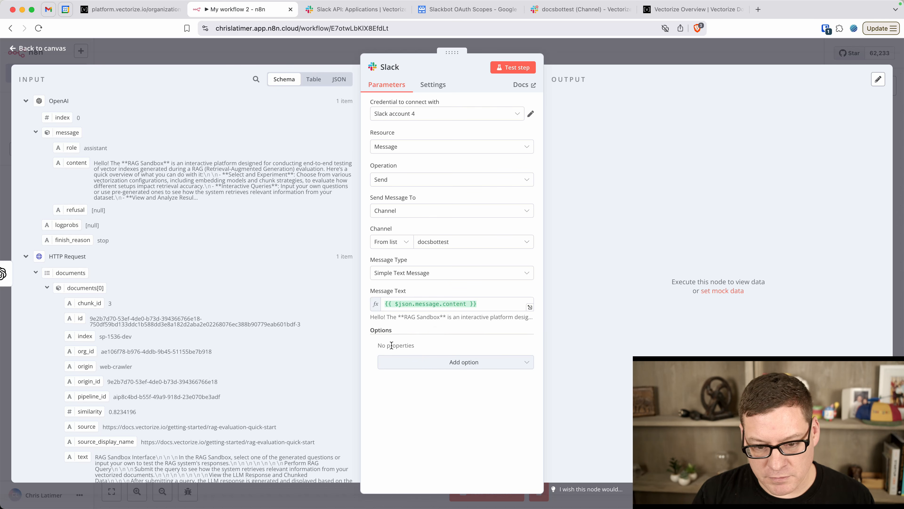
pyautogui.click(464, 361)
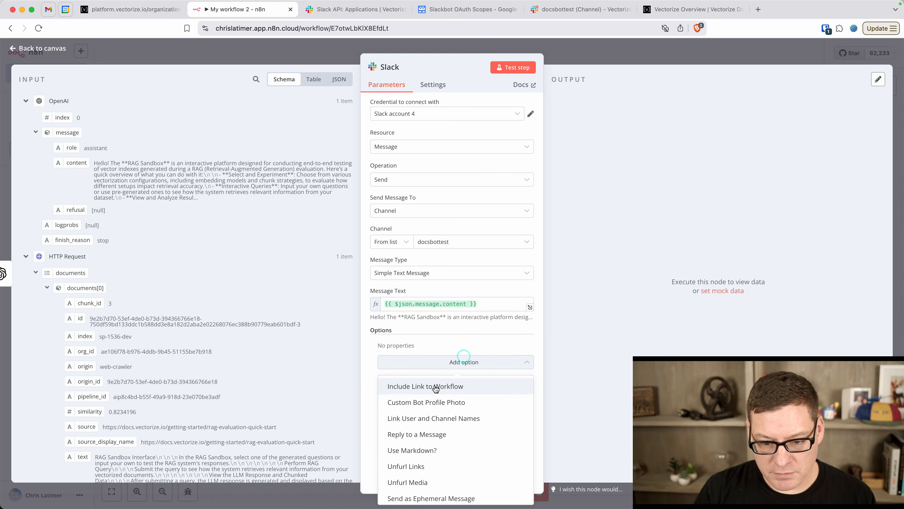
pyautogui.scroll(-1, 432, 393)
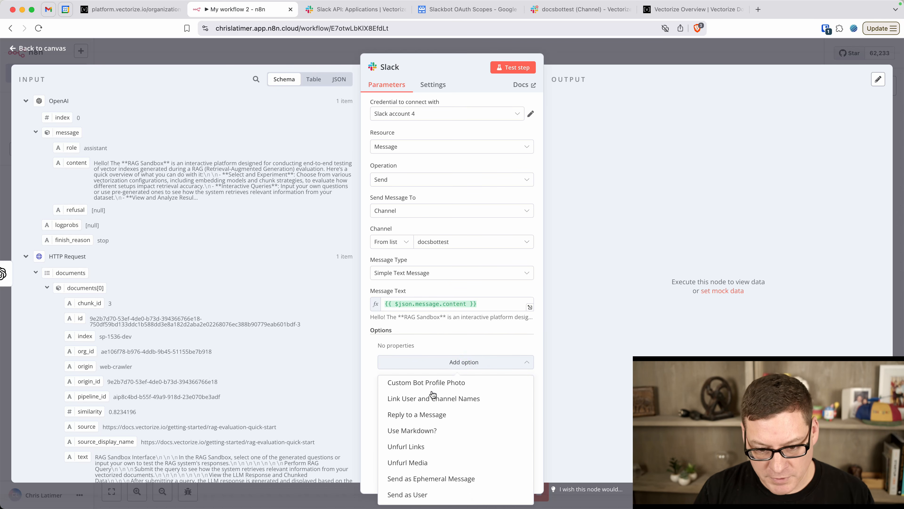
pyautogui.scroll(1, 431, 395)
pyautogui.scroll(-2, 431, 395)
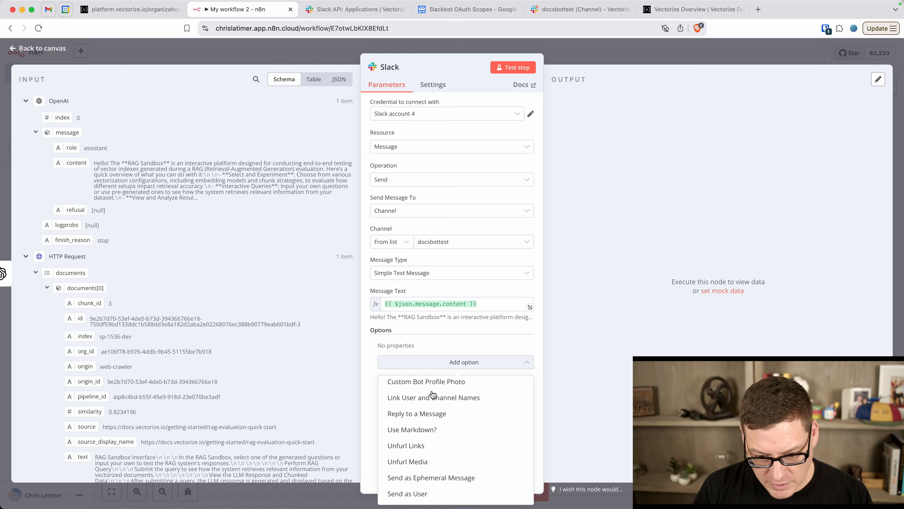
pyautogui.click(429, 421)
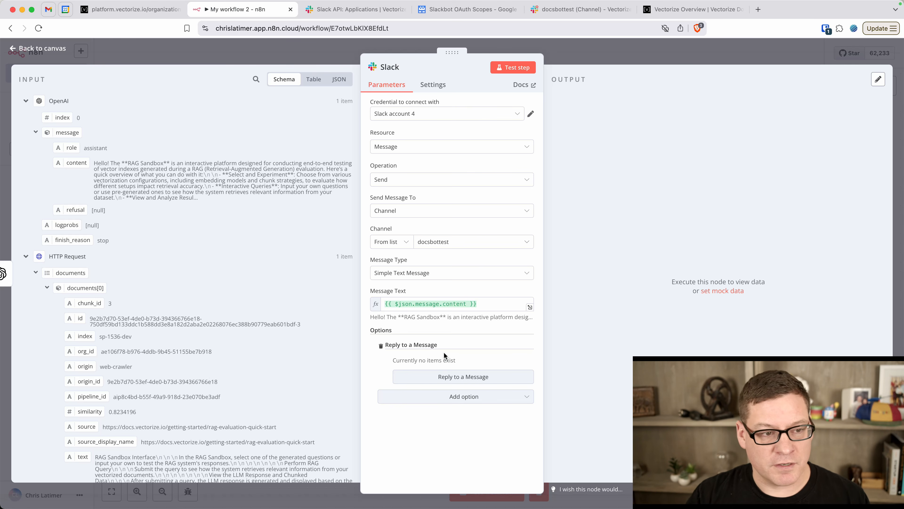
# Set Message Timestamp to Reply To to the Slack Trigger's event_ts, then test the Slack node
pyautogui.scroll(-20, 139, 287)
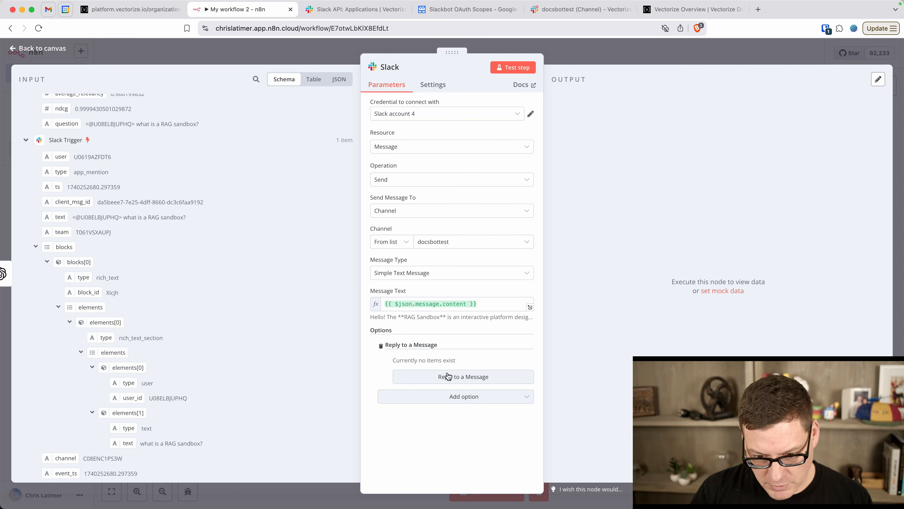
pyautogui.click(438, 377)
pyautogui.click(453, 375)
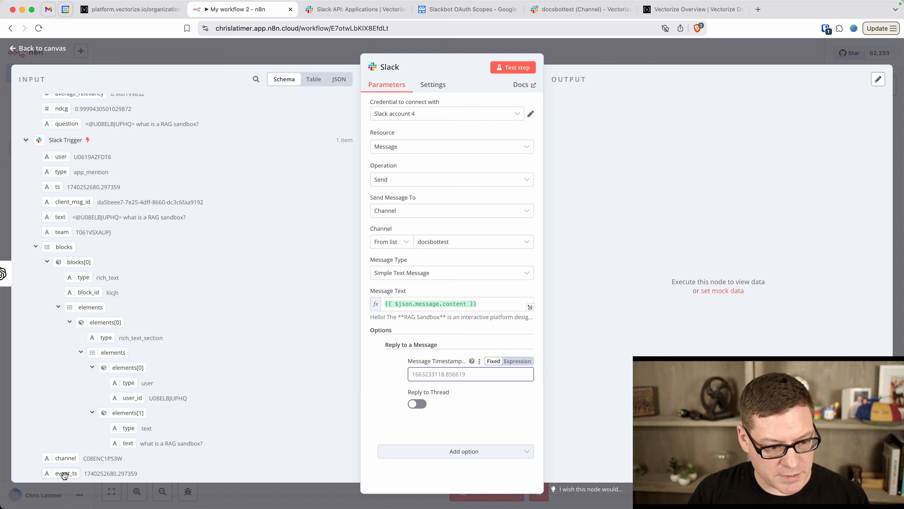
pyautogui.moveTo(61, 474); pyautogui.dragTo(448, 378)
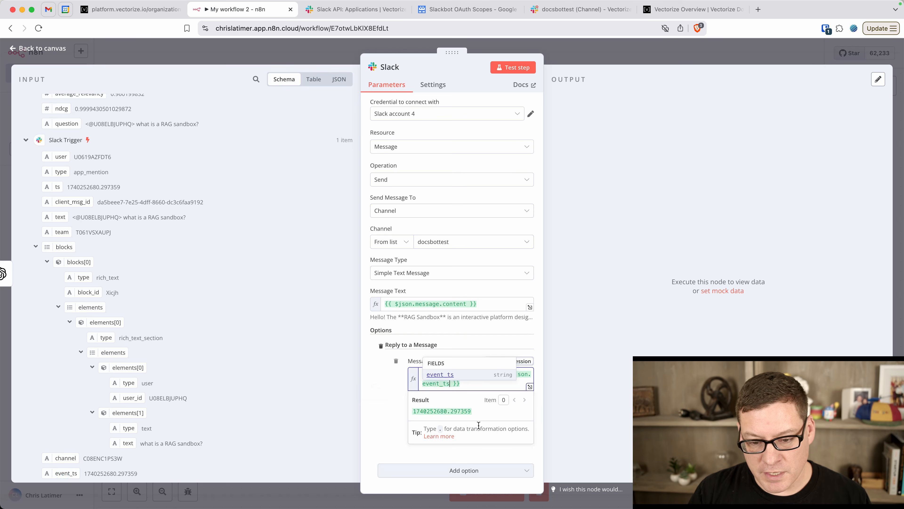
pyautogui.click(387, 410)
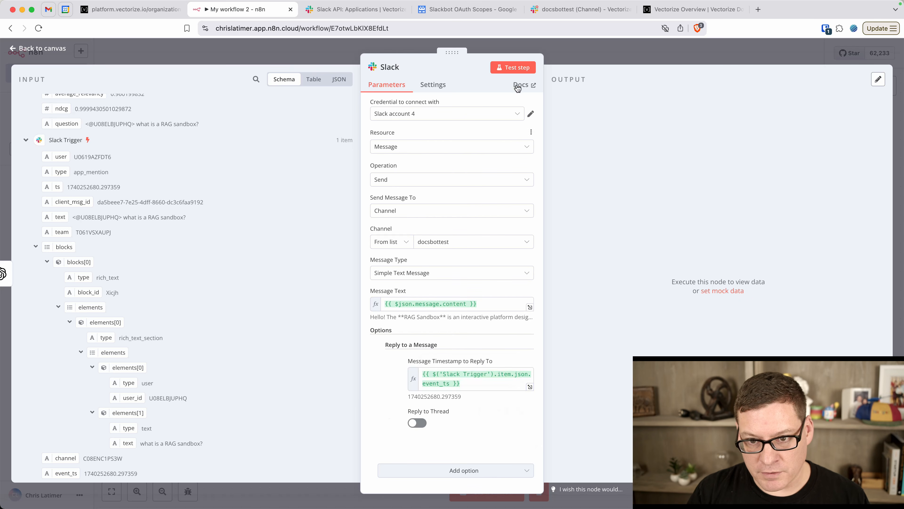
pyautogui.click(516, 70)
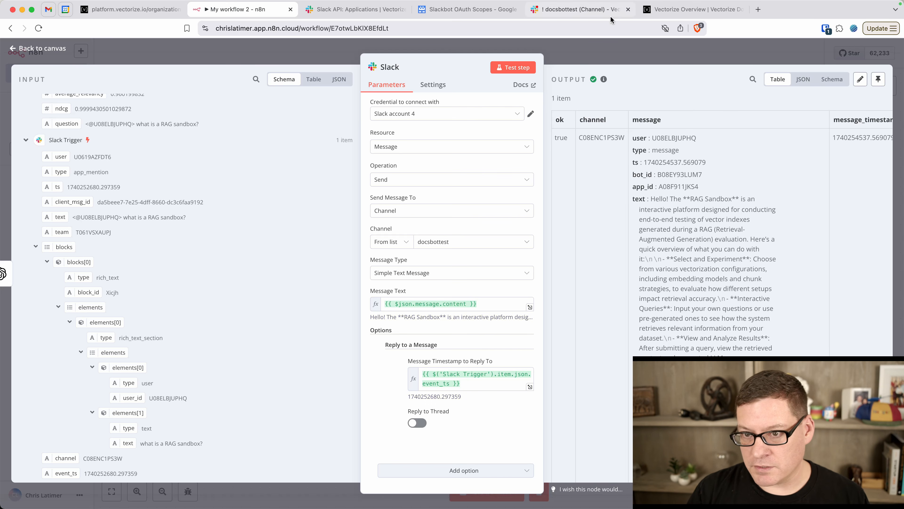
# Open the '1 reply' thread in Slack to read DocsBot's RAG Sandbox answer, then return to n8n
pyautogui.click(578, 11)
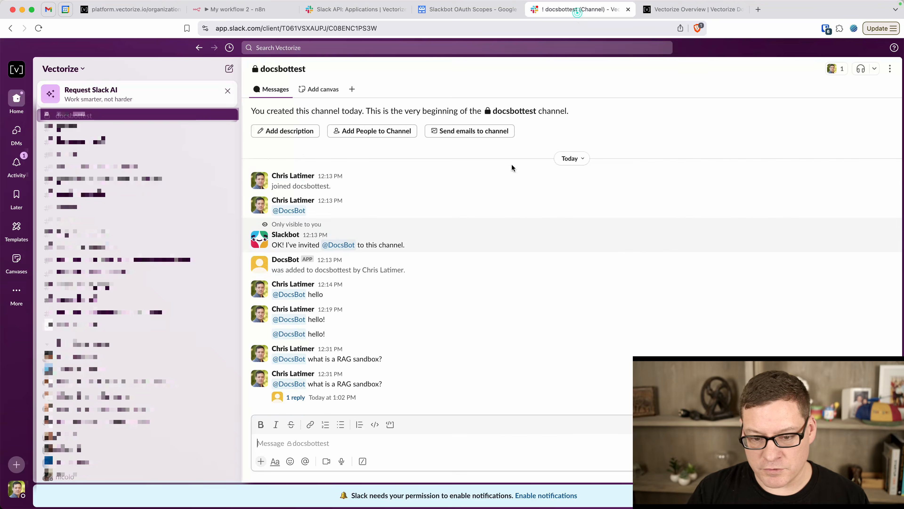
pyautogui.click(296, 397)
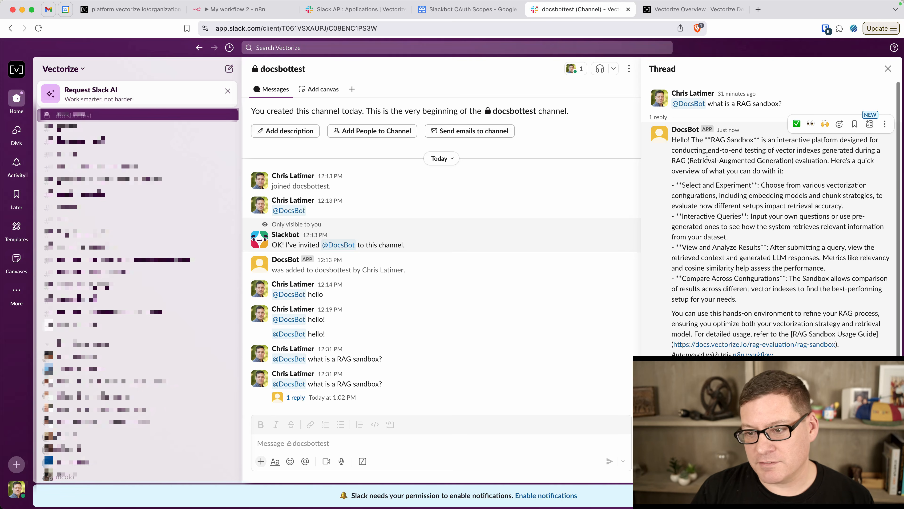
pyautogui.scroll(-1, 728, 191)
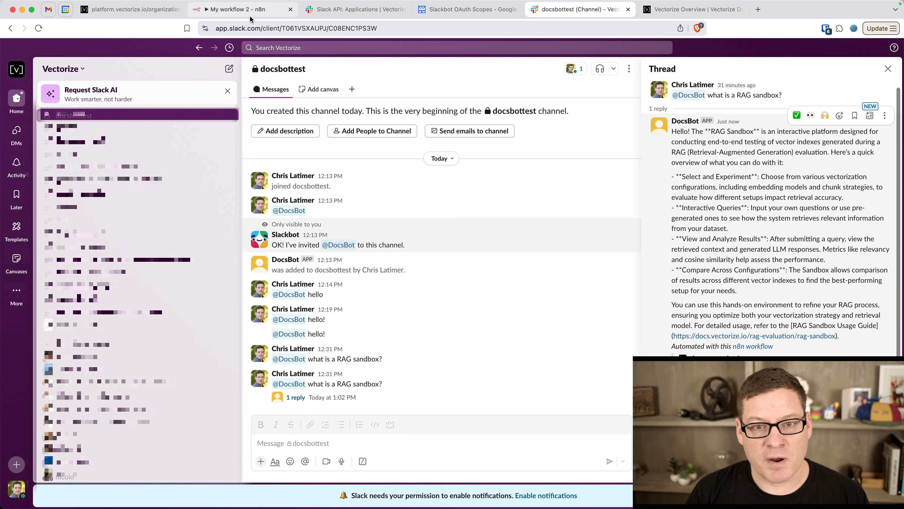
pyautogui.click(244, 10)
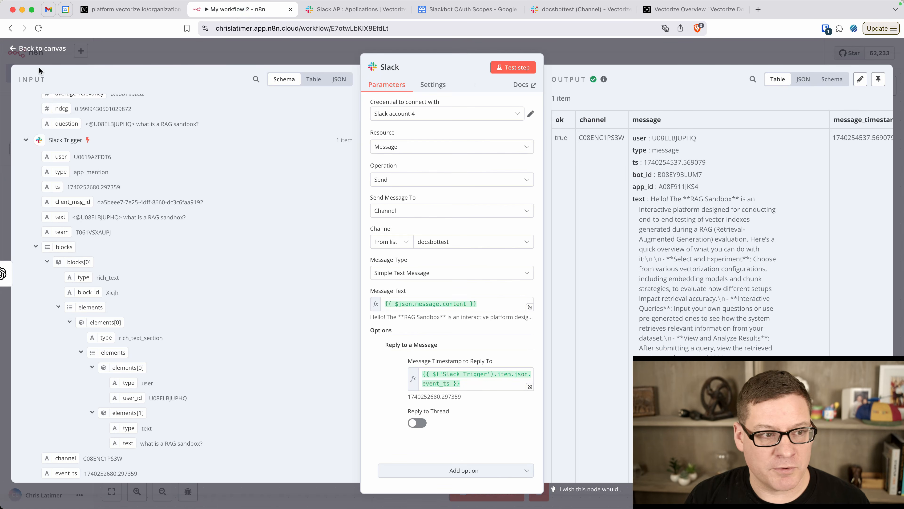
# Close the Slack node, review the OpenAI prompt, glance at the Slack thread, and return to the canvas
pyautogui.click(38, 48)
pyautogui.doubleClick(509, 260)
pyautogui.scroll(-5, 449, 287)
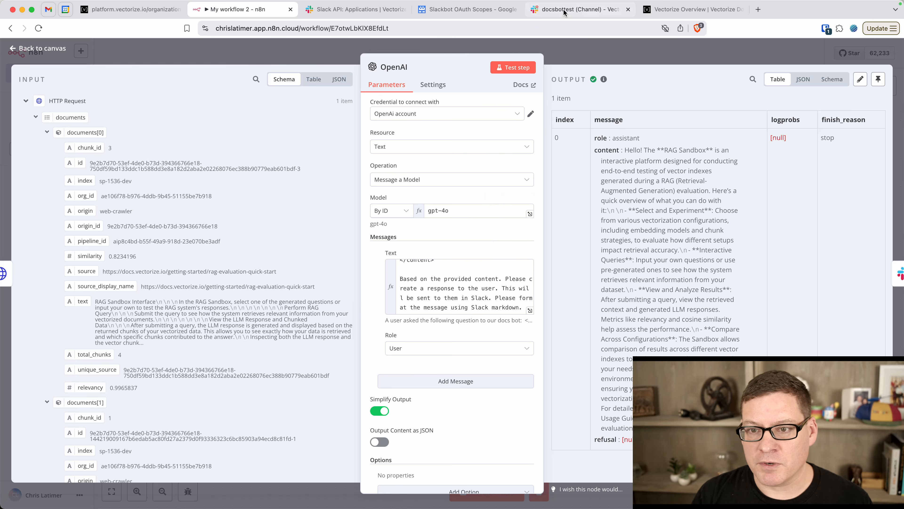
pyautogui.click(573, 9)
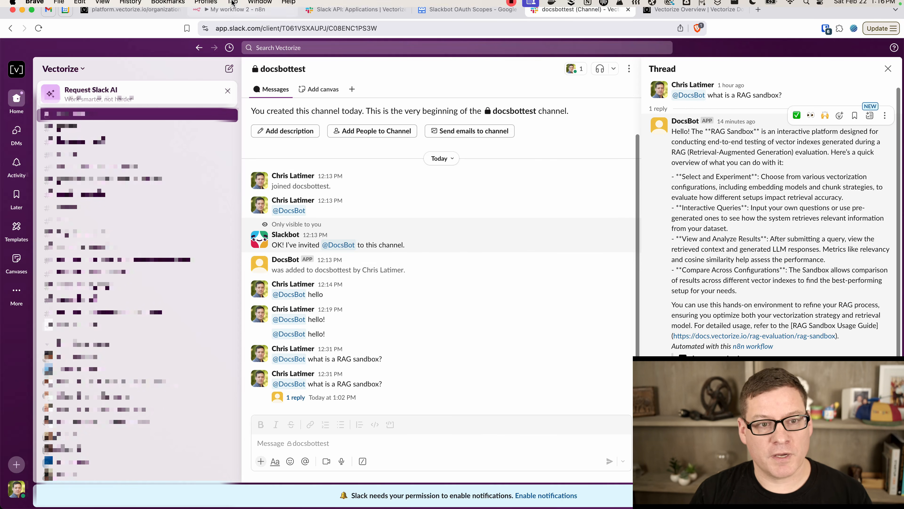
pyautogui.click(235, 13)
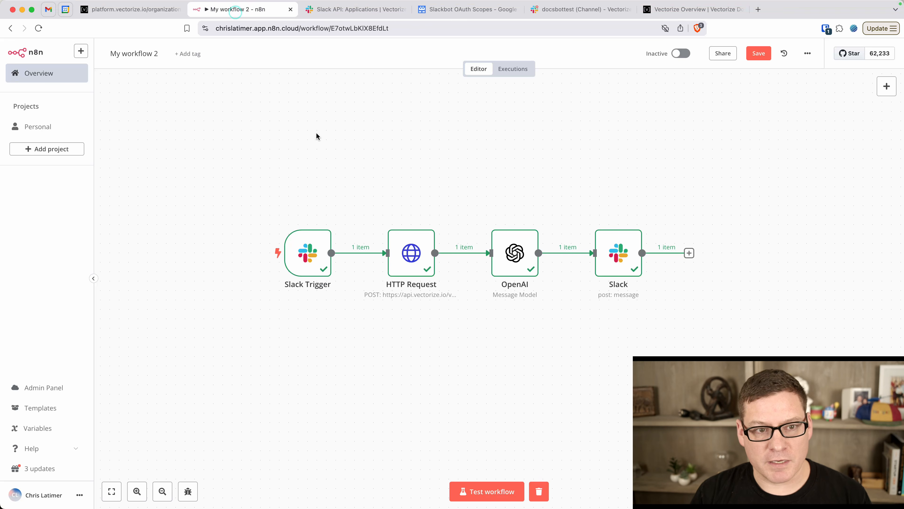
# Expand the Slack Trigger's Webhook URLs, compare Production and Test addresses, then view Slack's Event Subscriptions
pyautogui.doubleClick(309, 249)
pyautogui.click(249, 102)
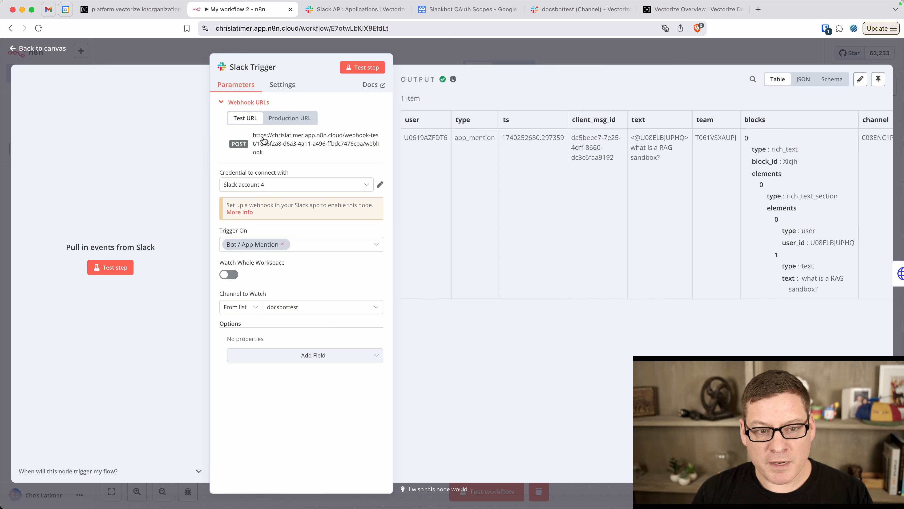
pyautogui.click(289, 119)
pyautogui.click(243, 120)
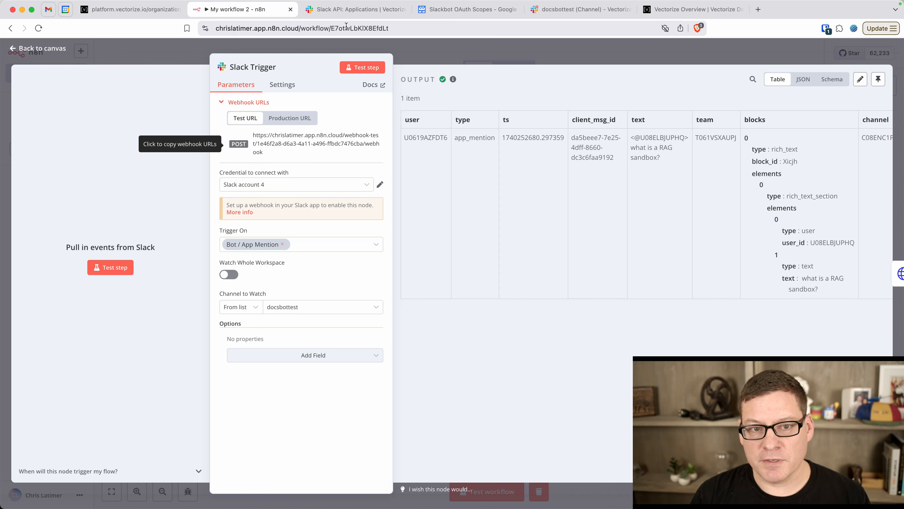
pyautogui.click(354, 9)
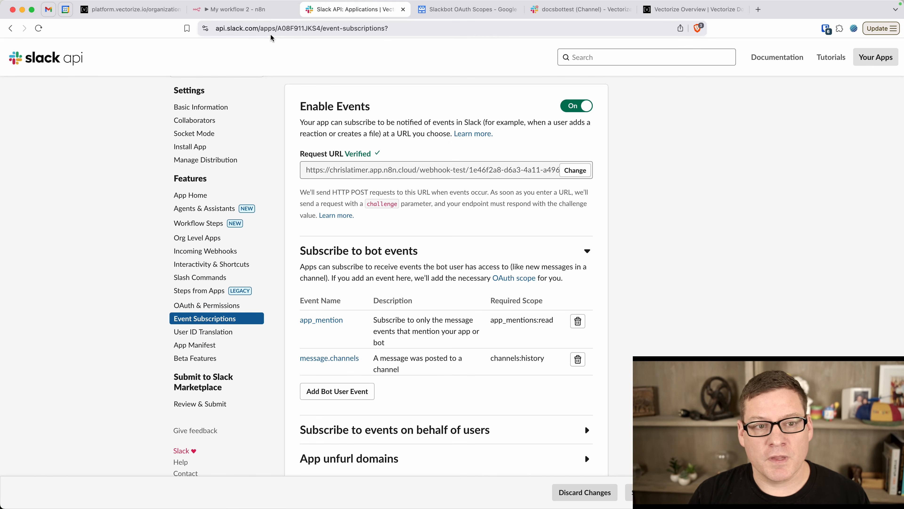
# Select the Slack Trigger's production webhook URL and compare it with the Slack API page
pyautogui.click(249, 9)
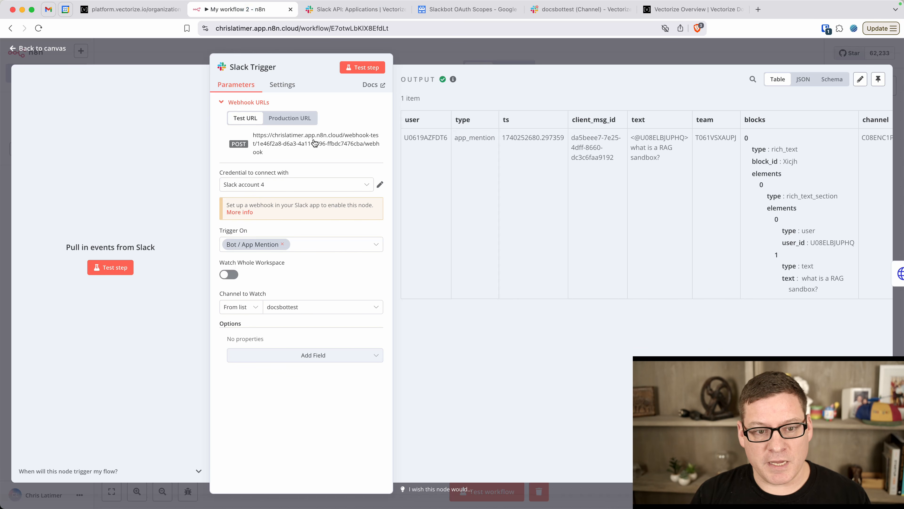
pyautogui.click(291, 117)
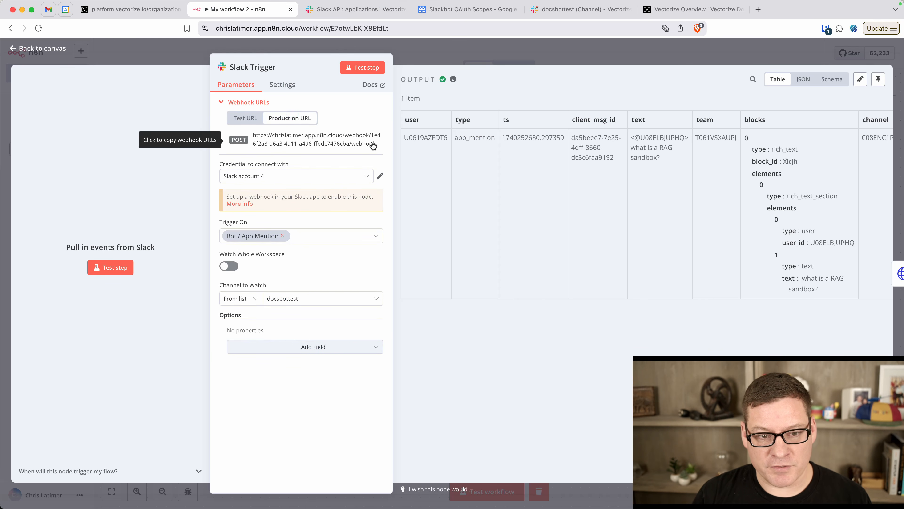
pyautogui.moveTo(376, 145); pyautogui.dragTo(247, 132)
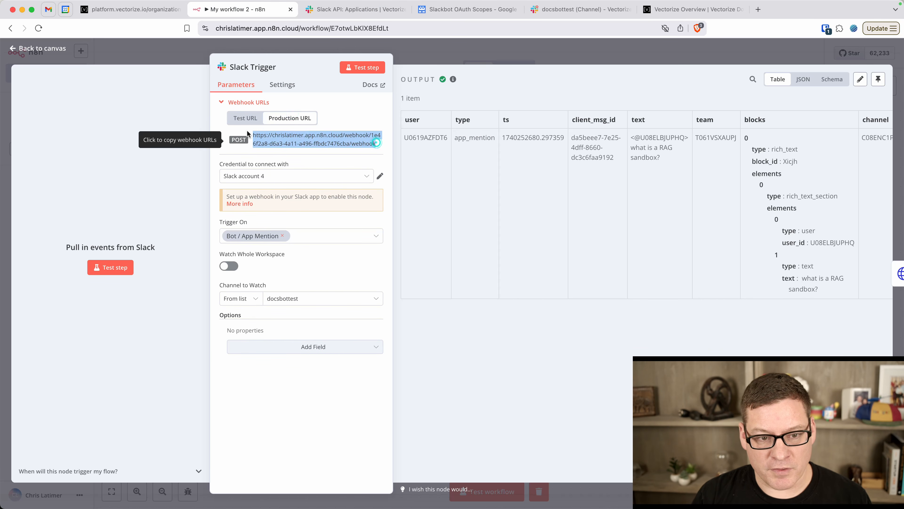
pyautogui.click(336, 11)
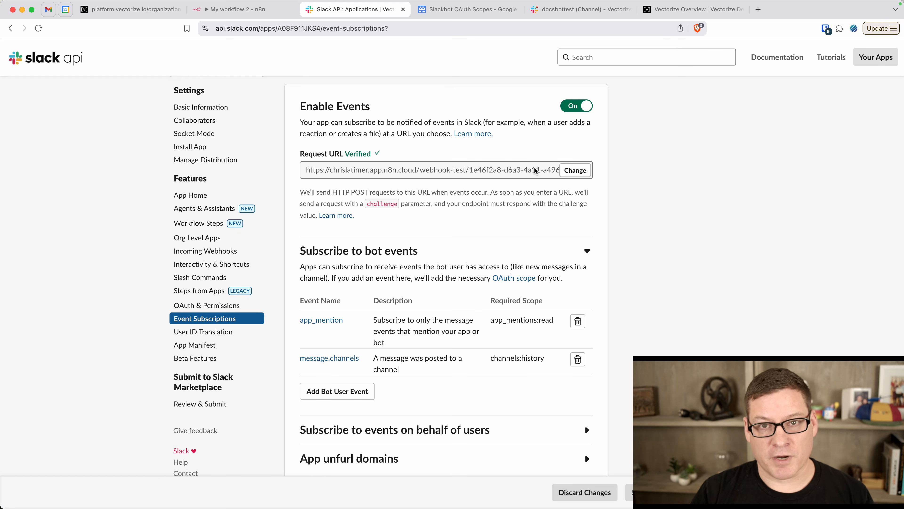
# Toggle between the test and production webhook URLs, then close the trigger node
pyautogui.click(238, 9)
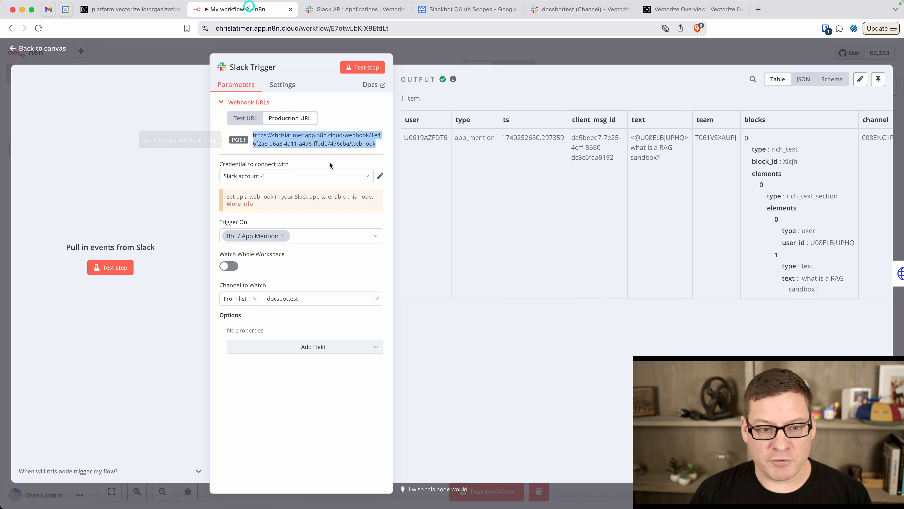
pyautogui.click(244, 120)
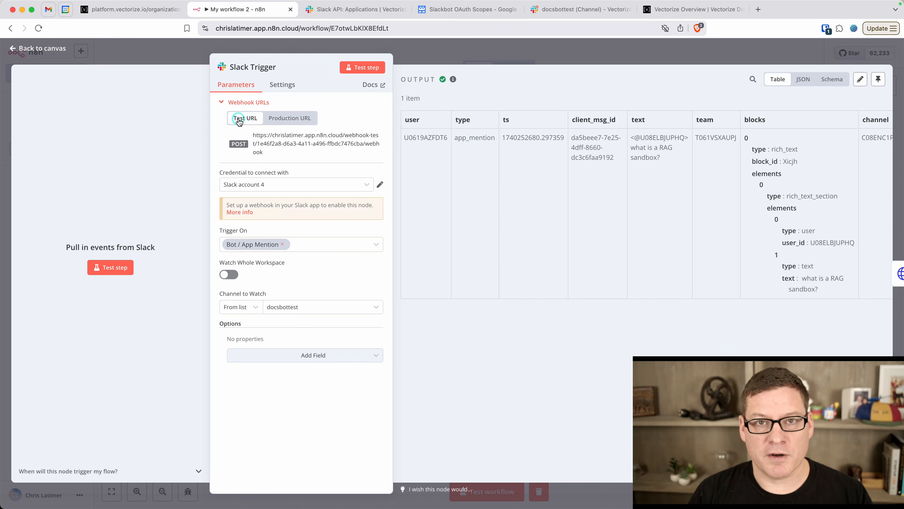
pyautogui.click(290, 118)
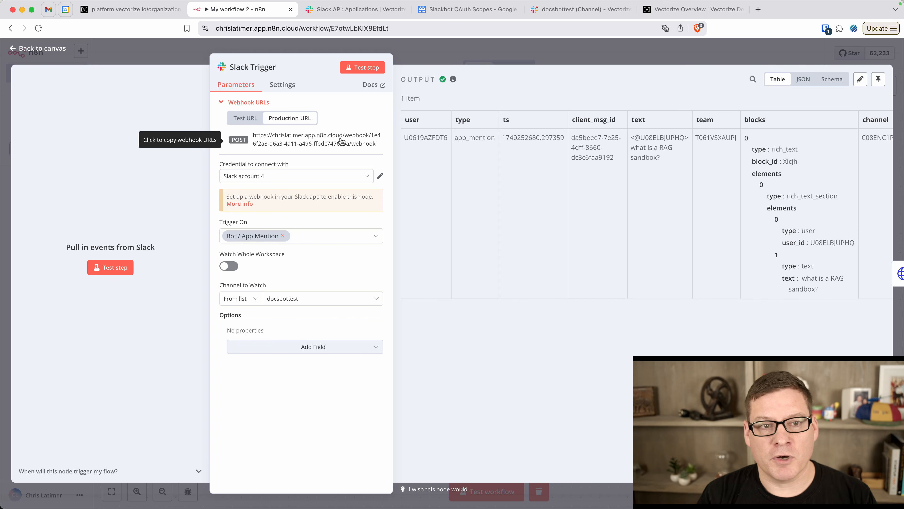
pyautogui.click(46, 48)
pyautogui.moveTo(448, 257)
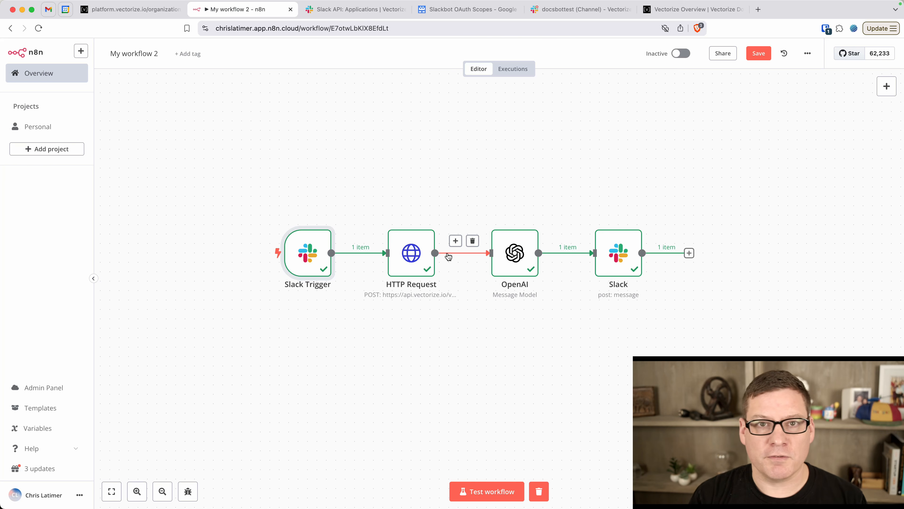